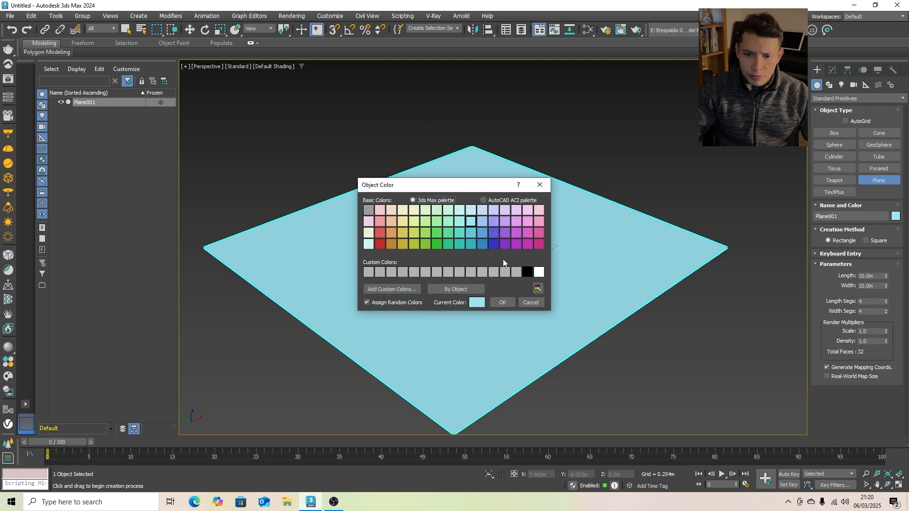
# - Change the plane's object colour to the light grey custom colour
pyautogui.click(403, 272)
pyautogui.click(502, 302)
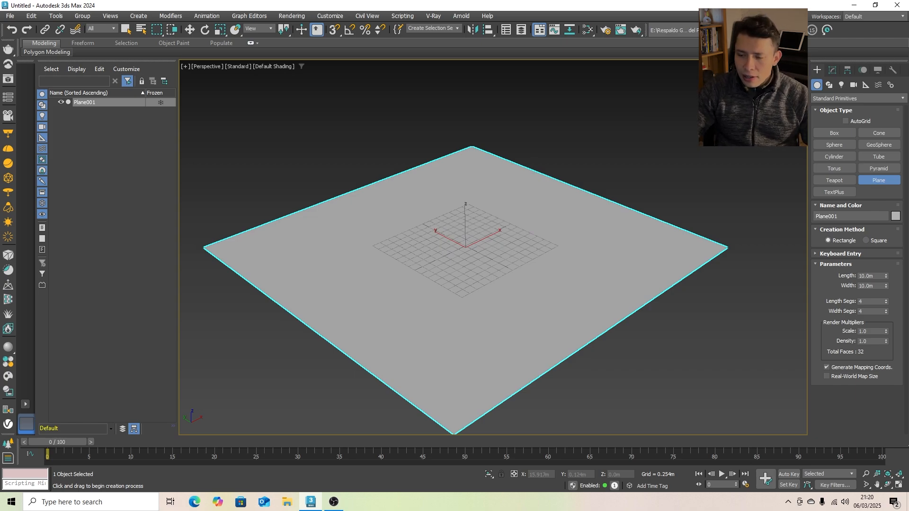
# - Create a box on the plane and set its length, width and height to 1 m
pyautogui.click(830, 135)
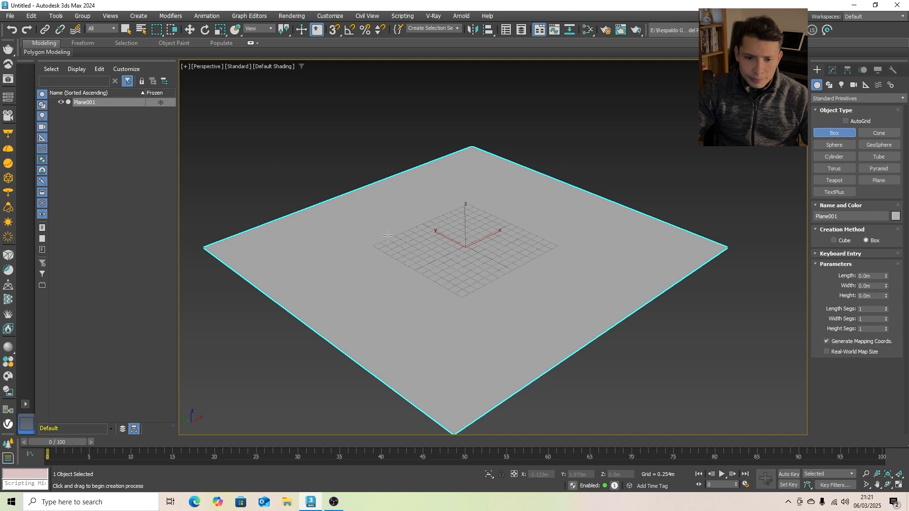
pyautogui.moveTo(365, 232); pyautogui.dragTo(364, 249)
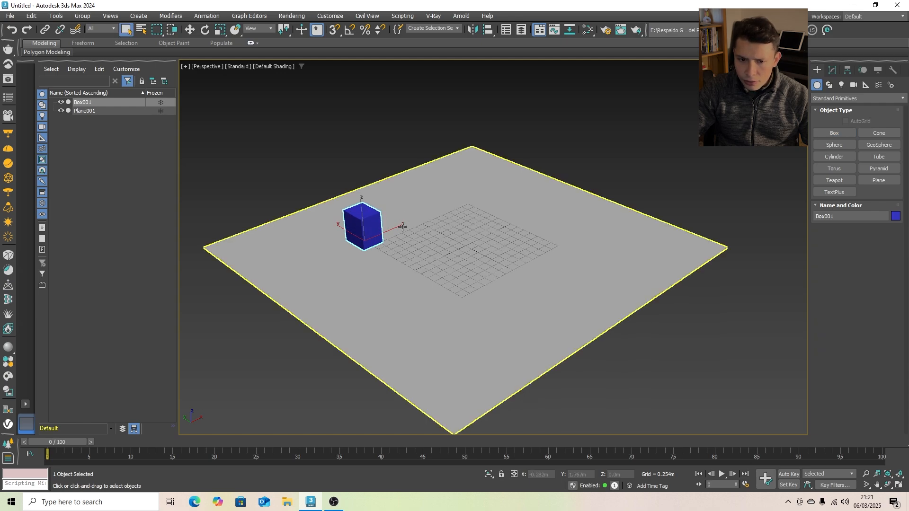
pyautogui.click(832, 71)
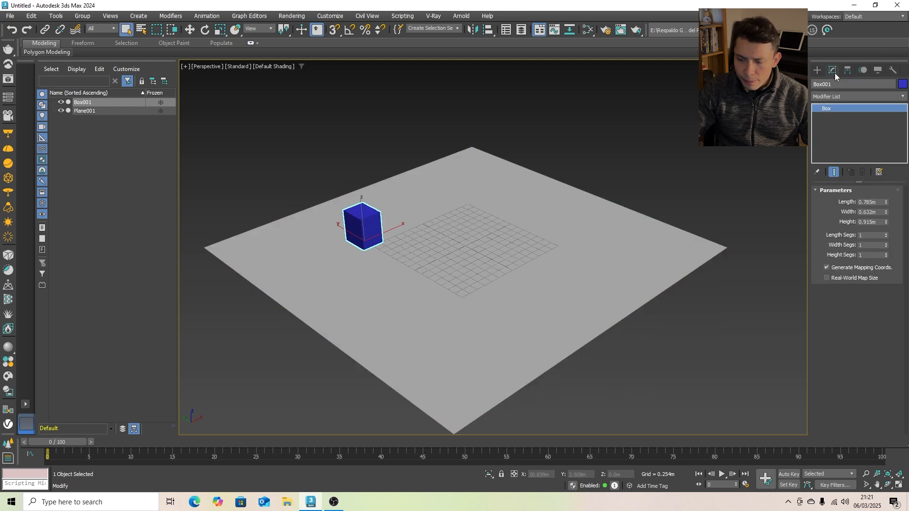
pyautogui.doubleClick(870, 202)
pyautogui.write('1')
pyautogui.press('Tab')
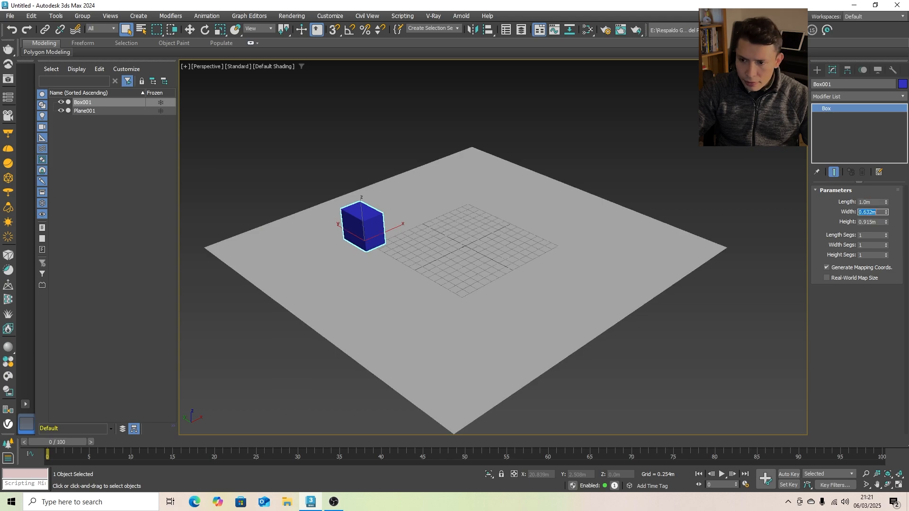
pyautogui.write('1')
pyautogui.press('Tab')
pyautogui.write('1')
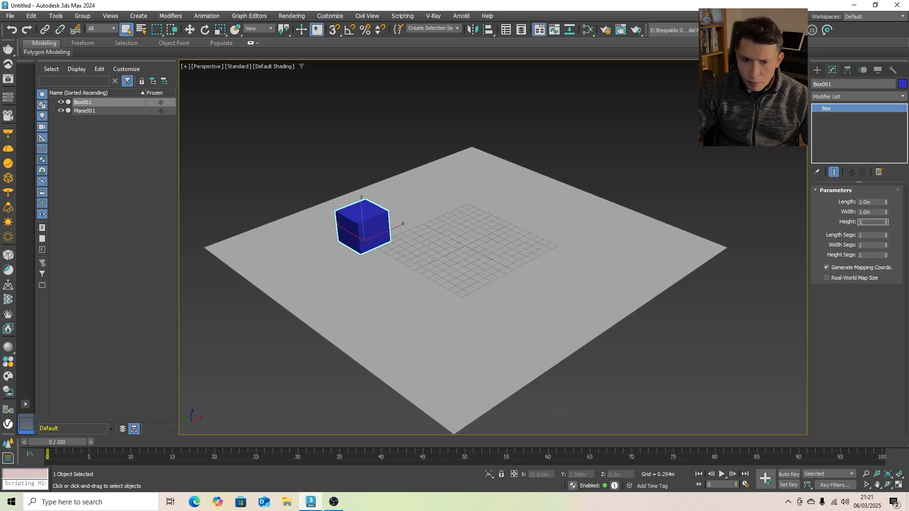
pyautogui.press('Return')
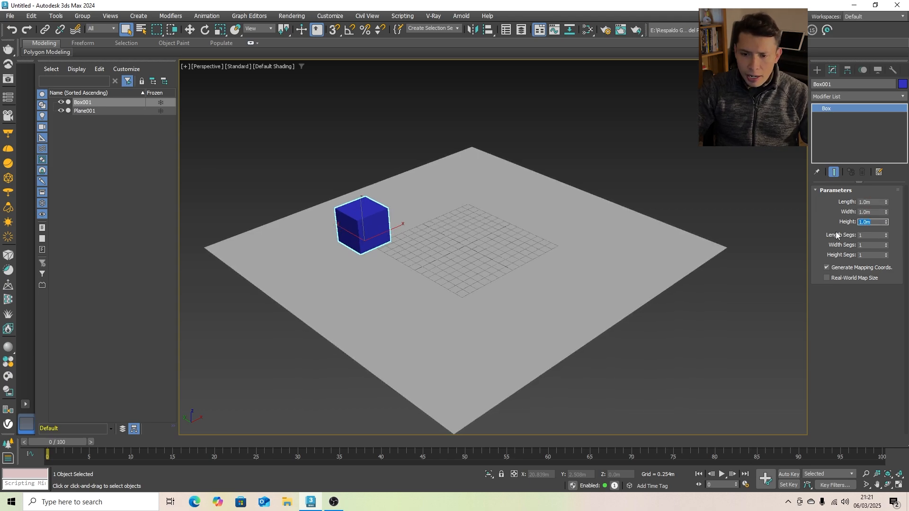
# - Set the box's length segments to 2 and display the shaded viewport with edged faces
pyautogui.scroll(5, 796, 244)
pyautogui.click(886, 234)
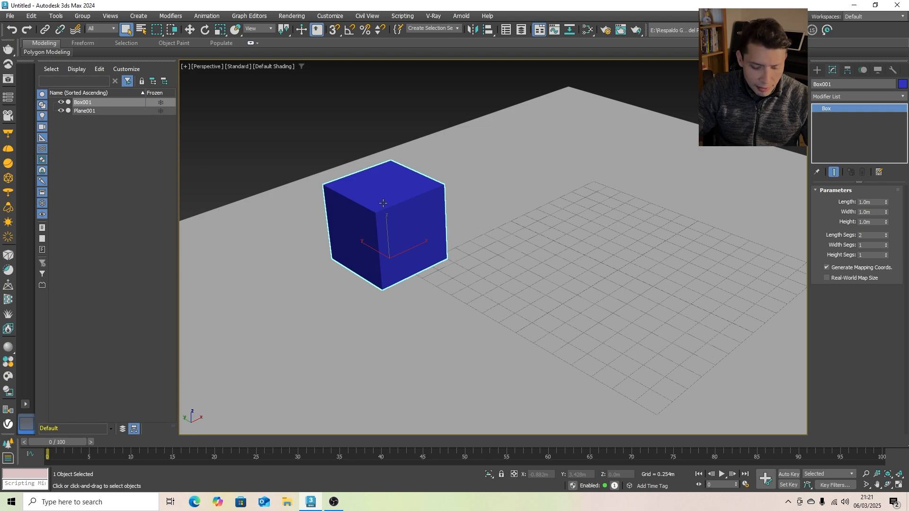
pyautogui.press('F3')
pyautogui.press('F3')
pyautogui.press('F3')
pyautogui.press('F3')
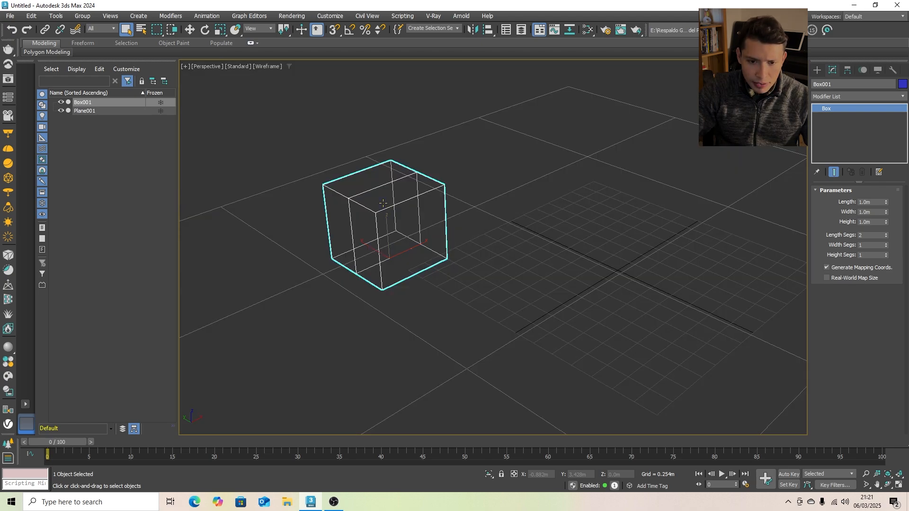
pyautogui.press('F3')
pyautogui.press('F3')
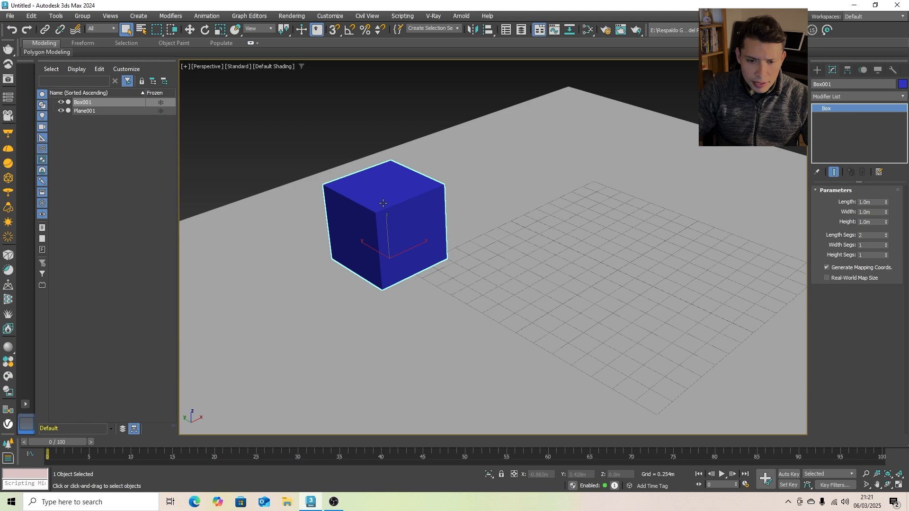
pyautogui.press('F4')
pyautogui.press('F4')
pyautogui.press('F4')
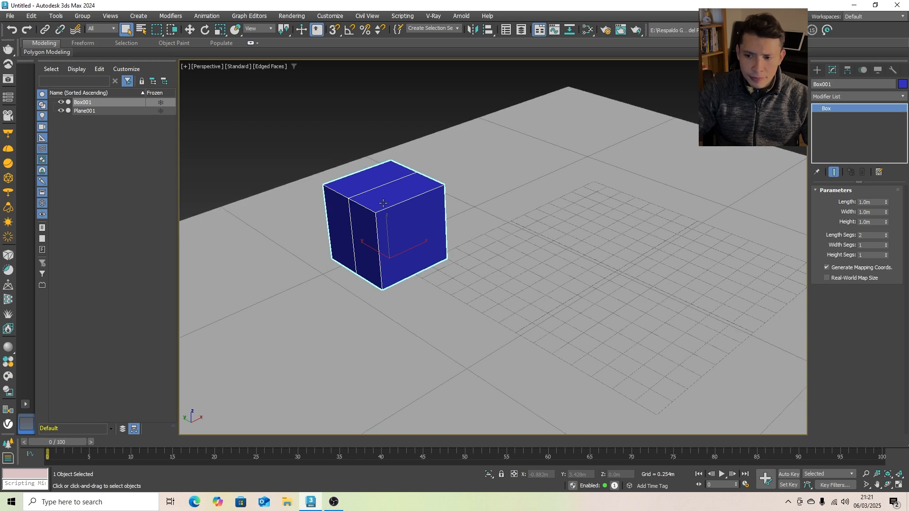
# - Set the box's length, width and height segments to 3 each
pyautogui.click(886, 233)
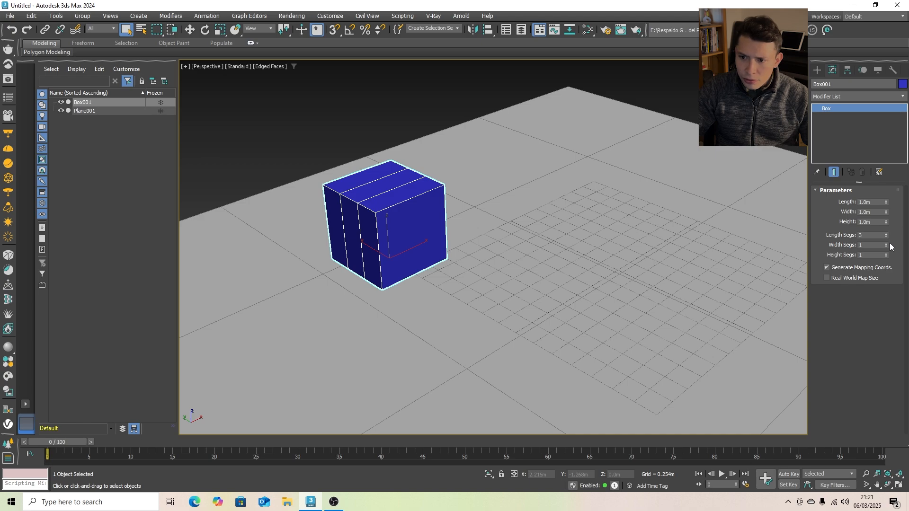
pyautogui.click(886, 243)
pyautogui.click(886, 243)
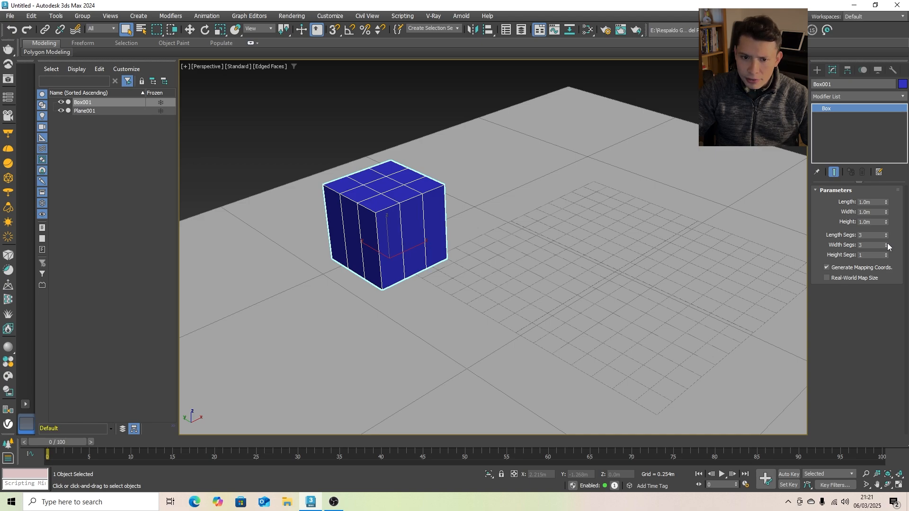
pyautogui.click(885, 254)
pyautogui.click(885, 254)
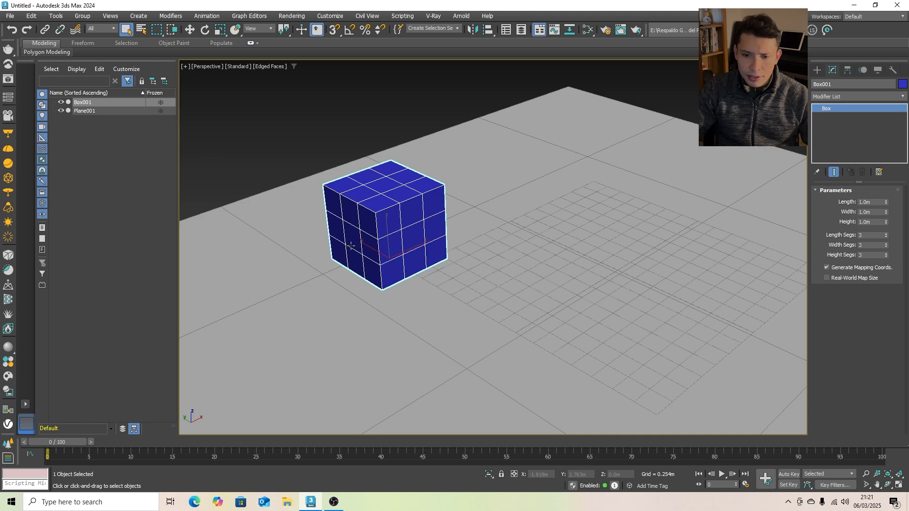
# - Set the plane's length and width segments to 1 and hide the viewport grid
pyautogui.scroll(-3, 350, 246)
pyautogui.click(613, 237)
pyautogui.press('z')
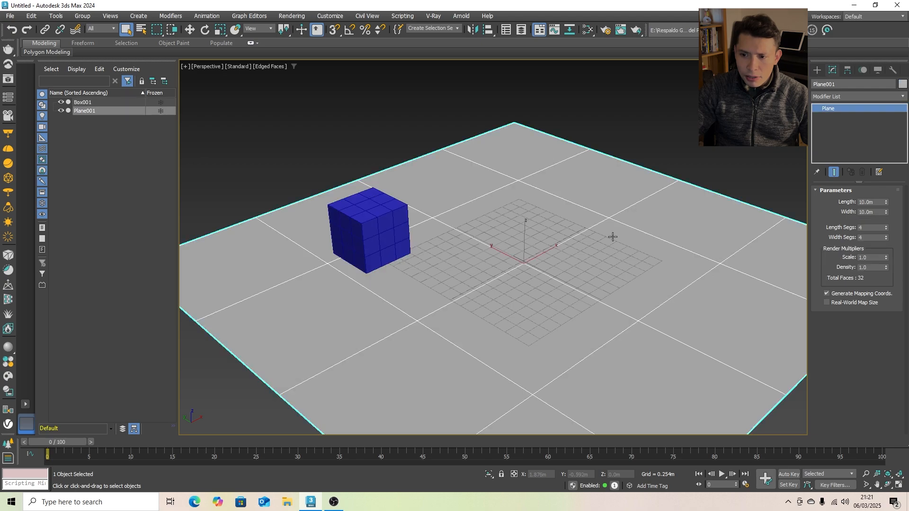
pyautogui.rightClick(886, 230)
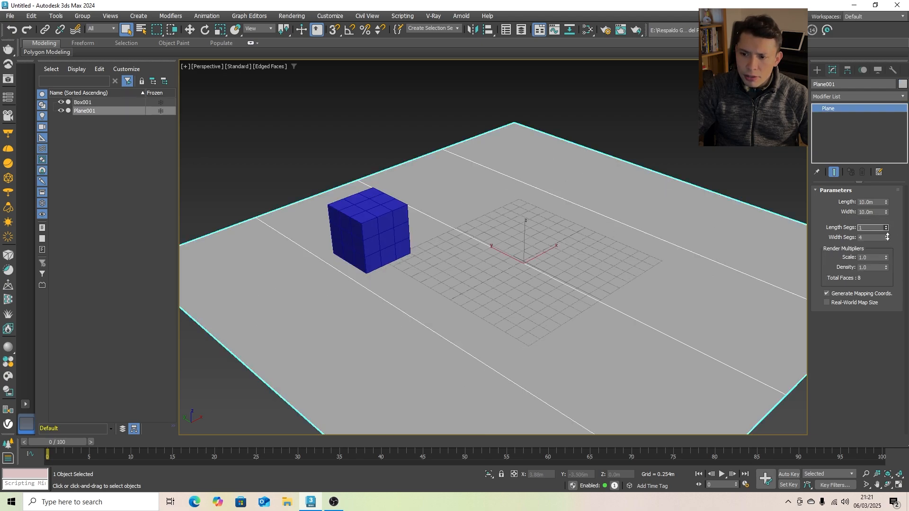
pyautogui.rightClick(887, 240)
pyautogui.moveTo(606, 228); pyautogui.dragTo(574, 218, button='middle')
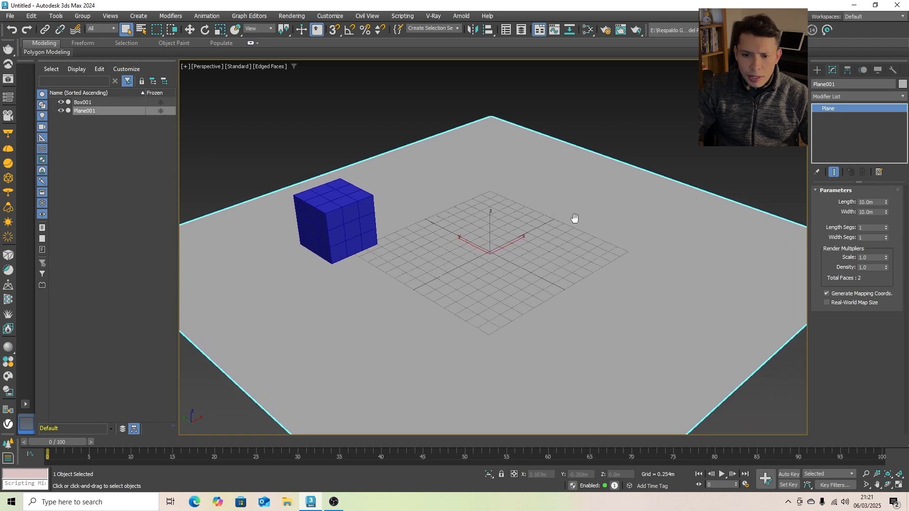
pyautogui.scroll(-2, 575, 217)
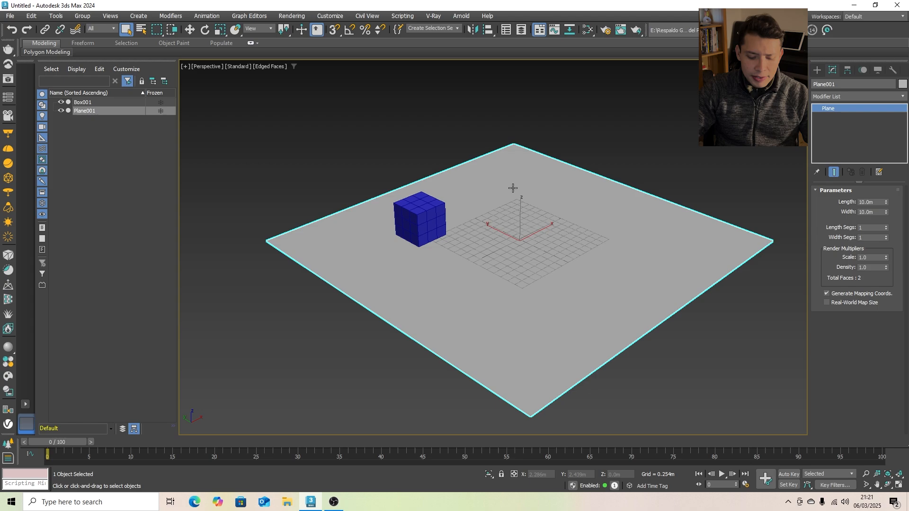
pyautogui.press('g')
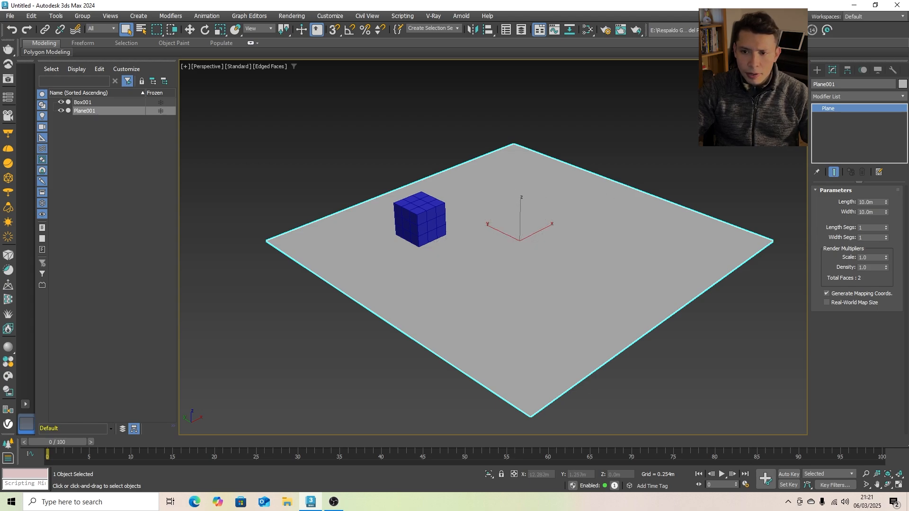
# - Move the box along the ground to about X -2.59 m, Y 3.25 m, near the plane's edge
pyautogui.click(817, 70)
pyautogui.click(417, 227)
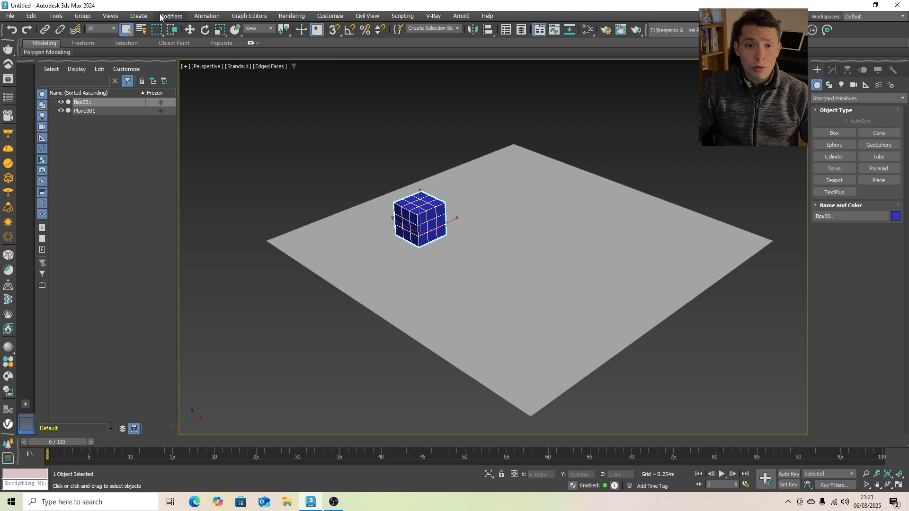
pyautogui.click(190, 30)
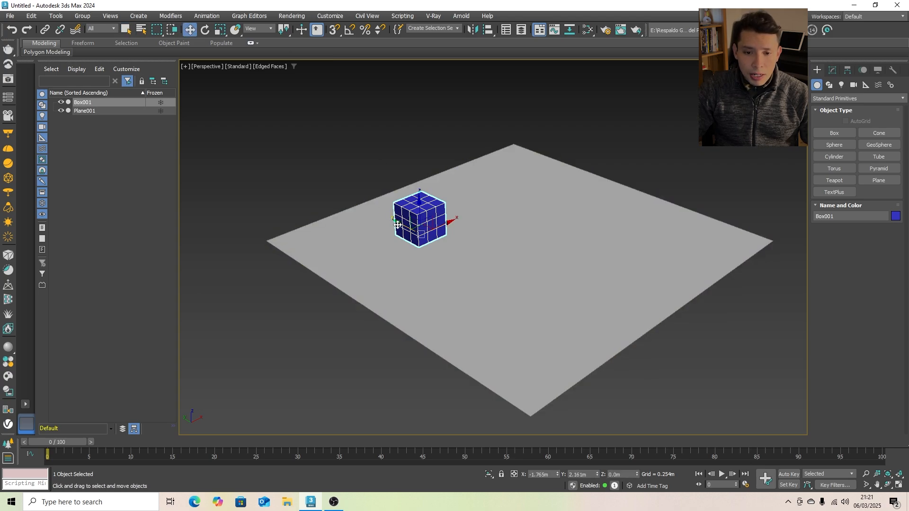
pyautogui.moveTo(395, 223)
pyautogui.mouseDown()
pyautogui.moveTo(372, 211)
pyautogui.moveTo(406, 212)
pyautogui.mouseUp()
pyautogui.moveTo(405, 212); pyautogui.dragTo(390, 217)
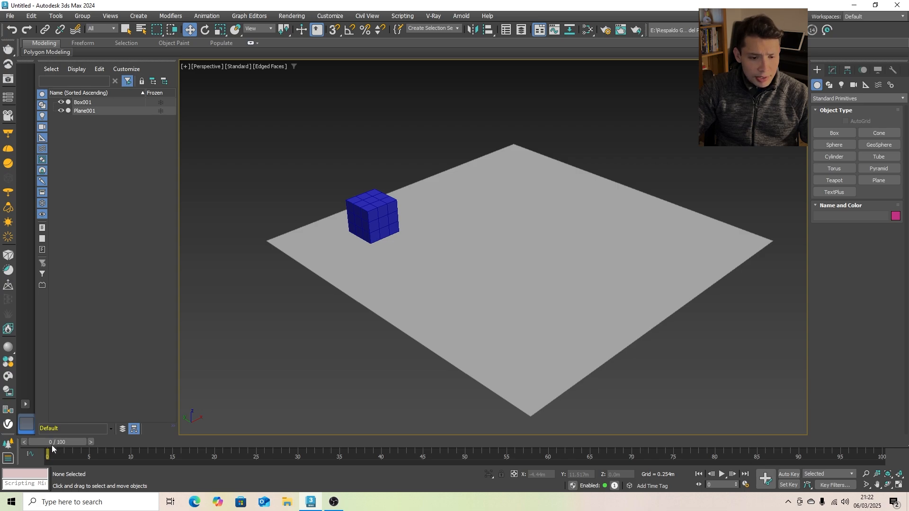
# - Advance the time slider a few frames, one at a time, from the start of the timeline
pyautogui.click(90, 442)
pyautogui.click(99, 442)
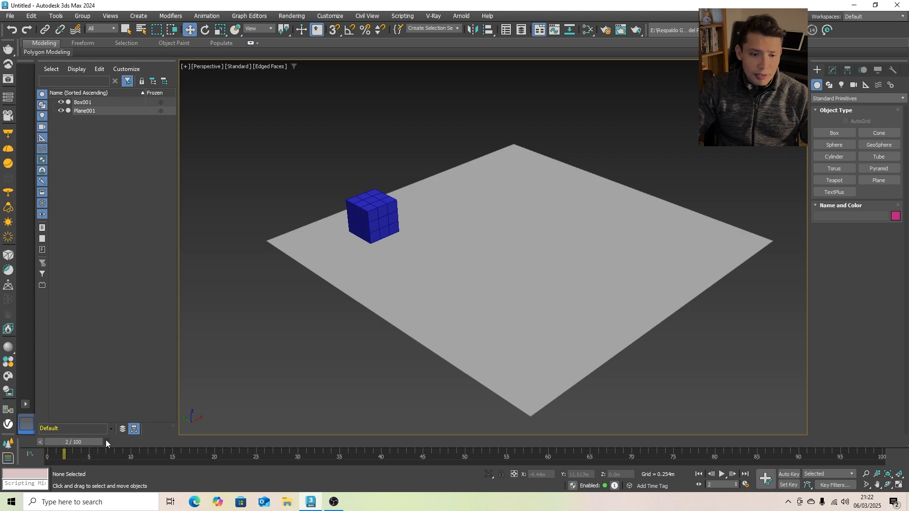
pyautogui.click(107, 441)
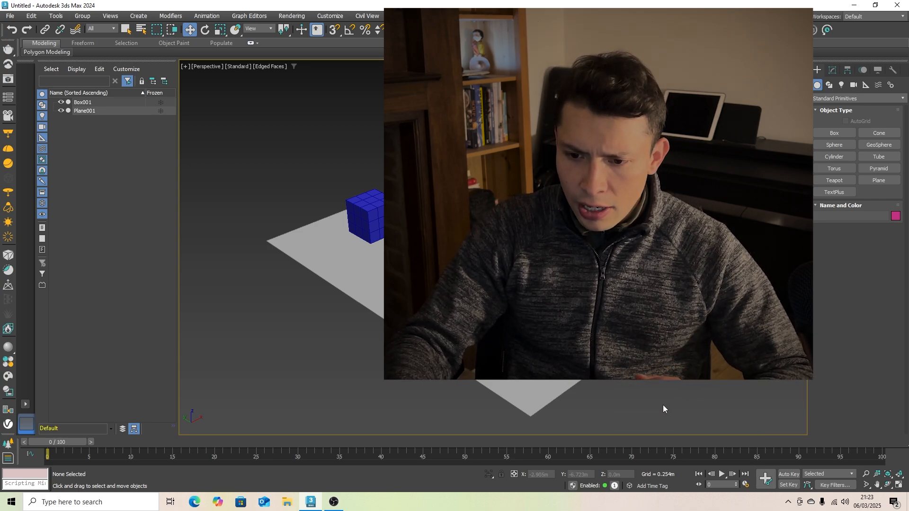
# - Configure the animation time with a custom frame rate of 30 FPS and a length of 300 frames
pyautogui.click(746, 485)
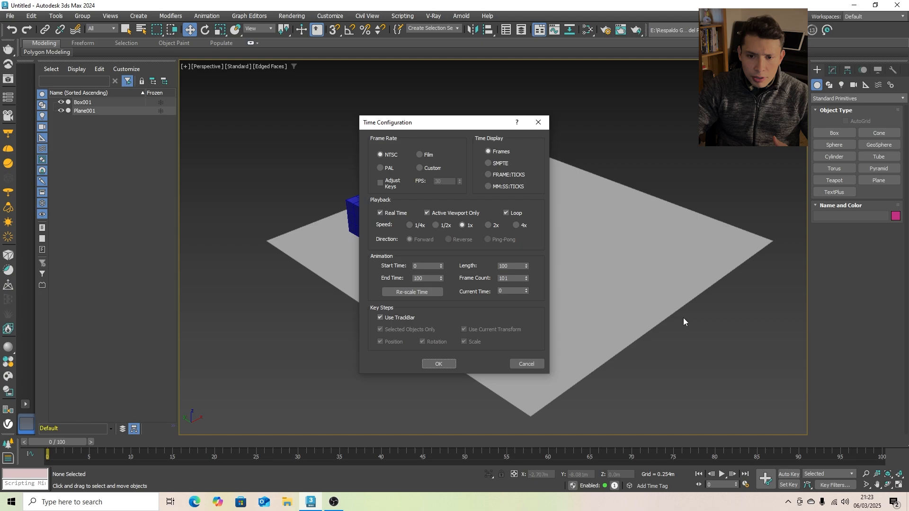
pyautogui.click(419, 168)
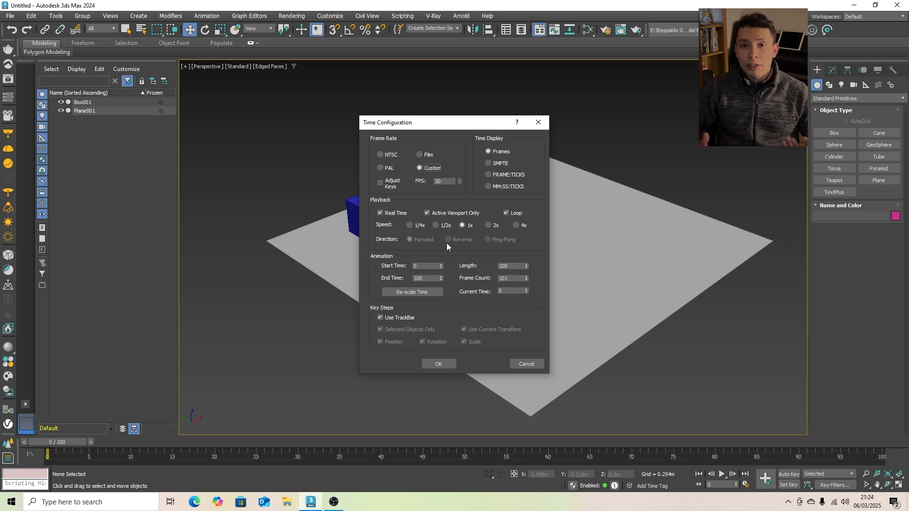
pyautogui.doubleClick(512, 266)
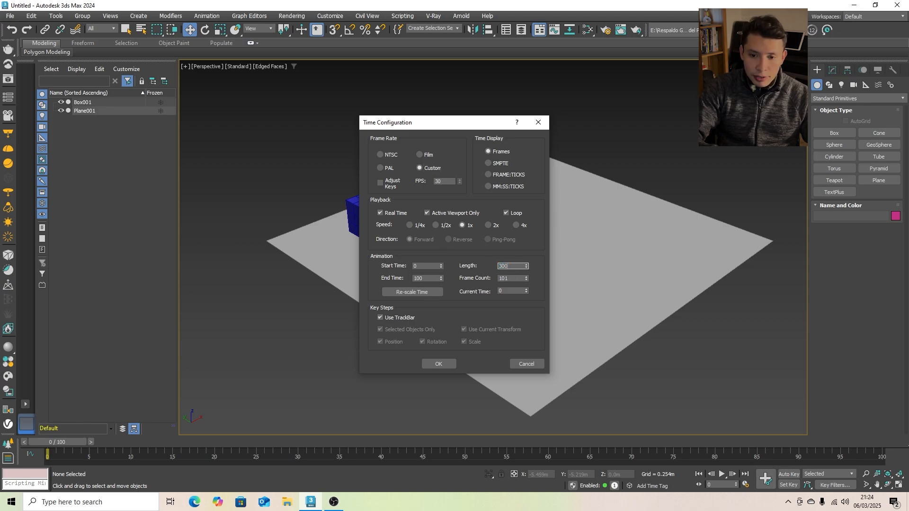
pyautogui.click(439, 363)
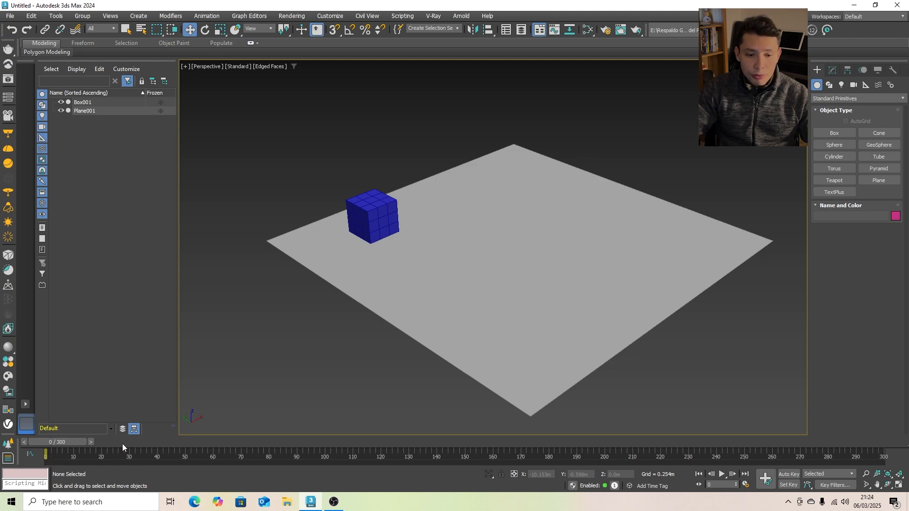
pyautogui.moveTo(66, 444); pyautogui.dragTo(18, 447)
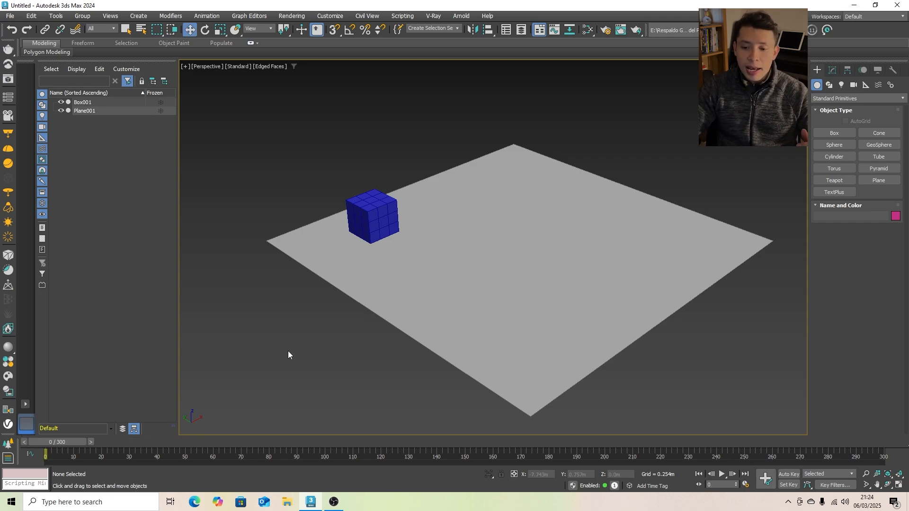
# - Animate the box with Auto Key, moving it at frame 300 to about X 3.35 m, Y -4.18 m, and end the key recording
pyautogui.click(788, 475)
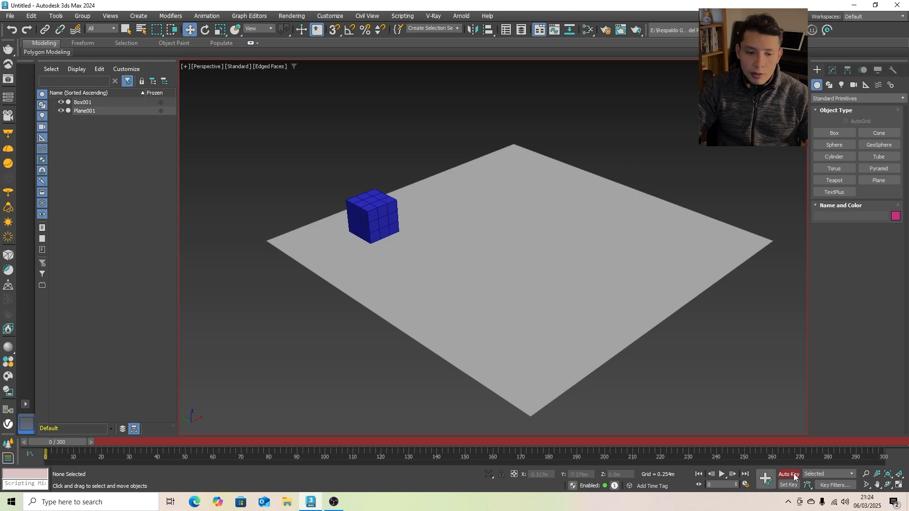
pyautogui.click(375, 234)
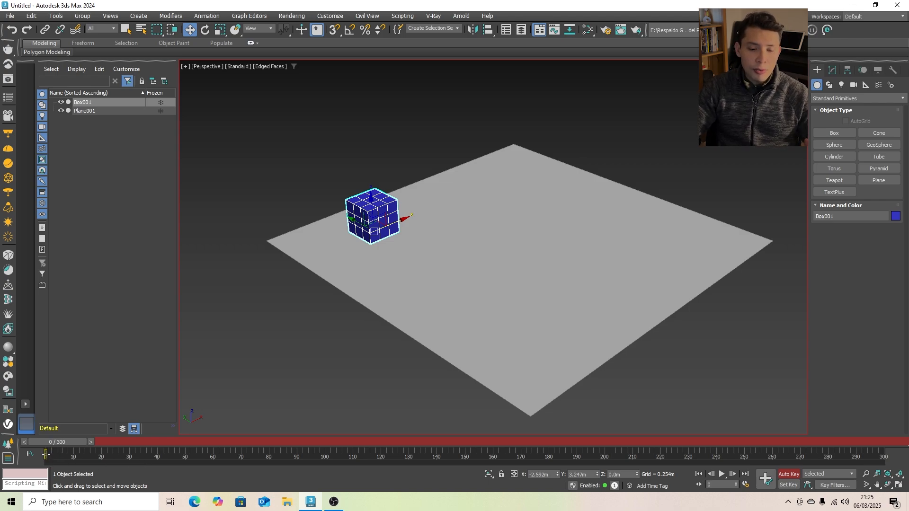
pyautogui.moveTo(58, 445); pyautogui.dragTo(881, 405)
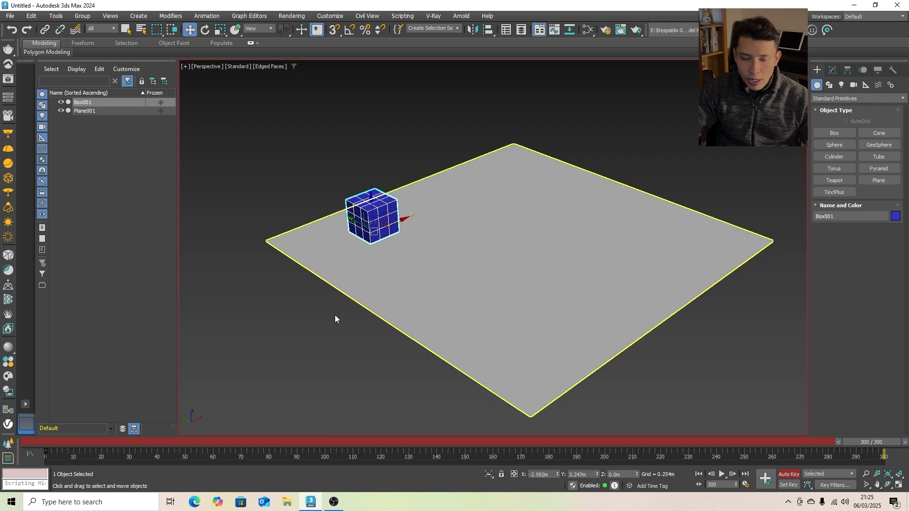
pyautogui.press('w')
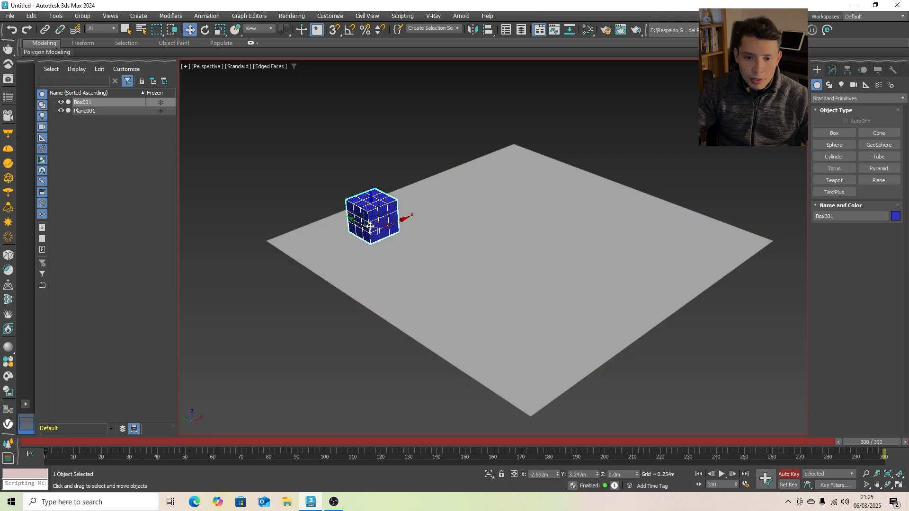
pyautogui.moveTo(381, 222); pyautogui.dragTo(720, 241)
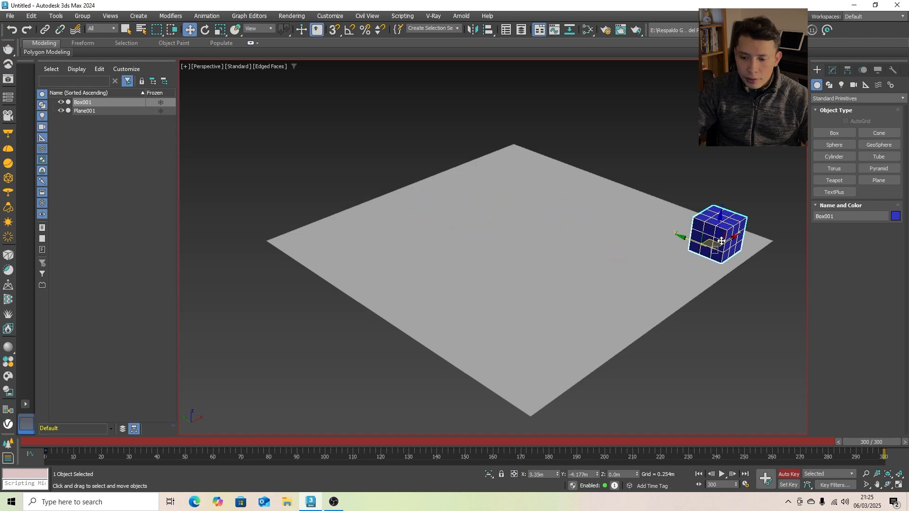
pyautogui.click(791, 472)
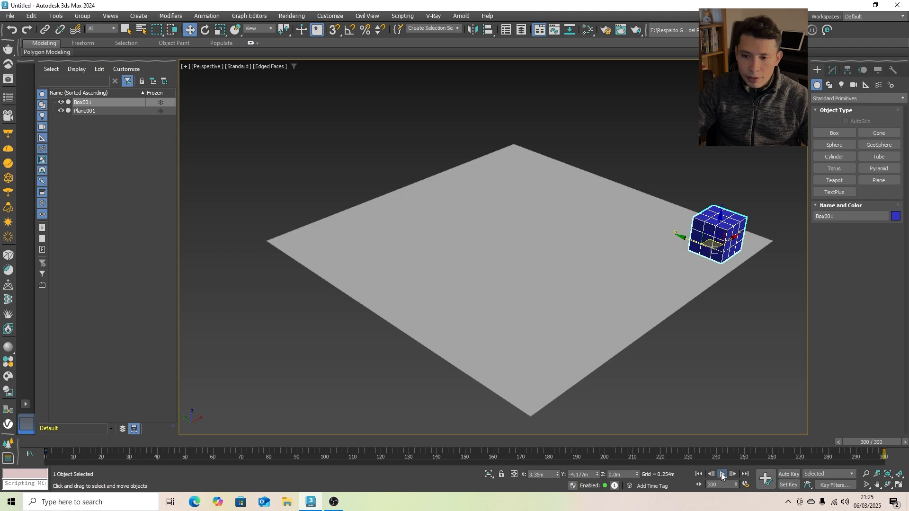
# - Play the animation, and at frame 150 use Auto Key to move the box to about X -4.10 m, Y -4.01 m, near the plane's front corner
pyautogui.click(722, 474)
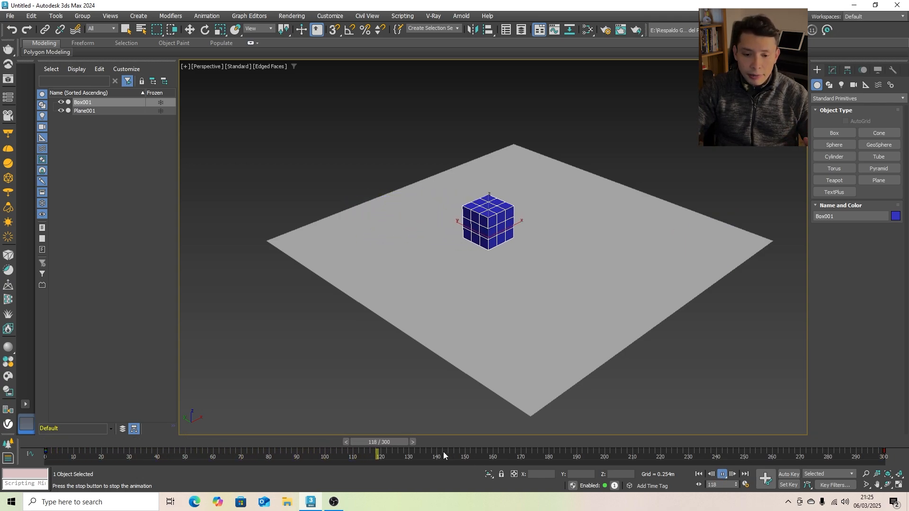
pyautogui.moveTo(439, 443)
pyautogui.mouseDown()
pyautogui.moveTo(377, 443)
pyautogui.moveTo(379, 451)
pyautogui.moveTo(432, 459)
pyautogui.mouseUp()
pyautogui.moveTo(433, 456); pyautogui.dragTo(458, 462)
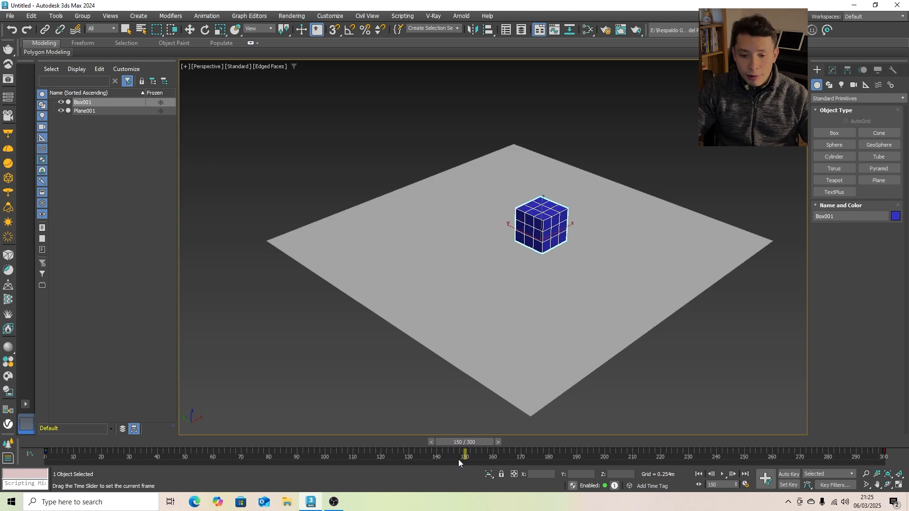
pyautogui.press('w')
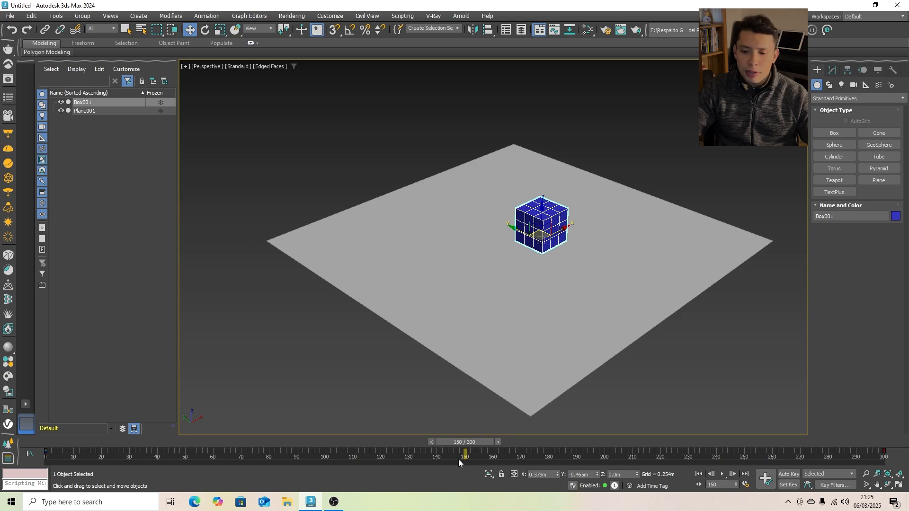
pyautogui.click(793, 476)
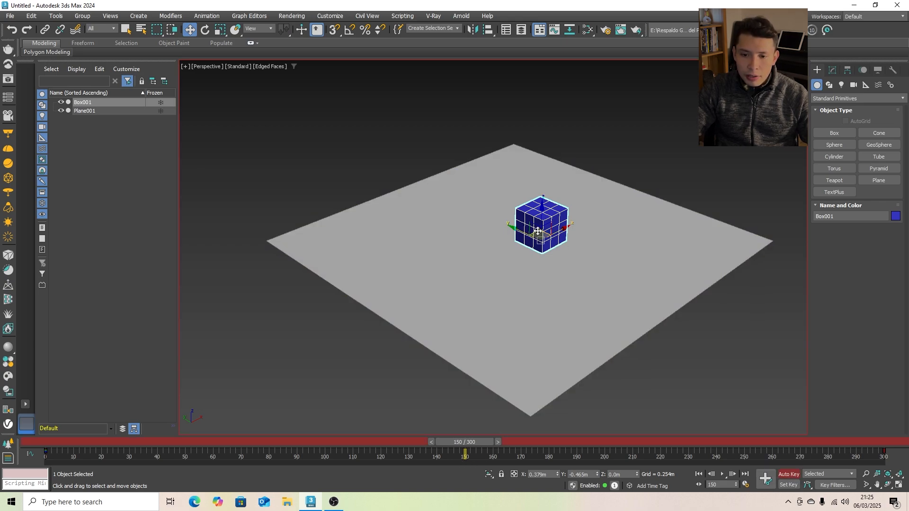
pyautogui.moveTo(537, 231); pyautogui.dragTo(521, 361)
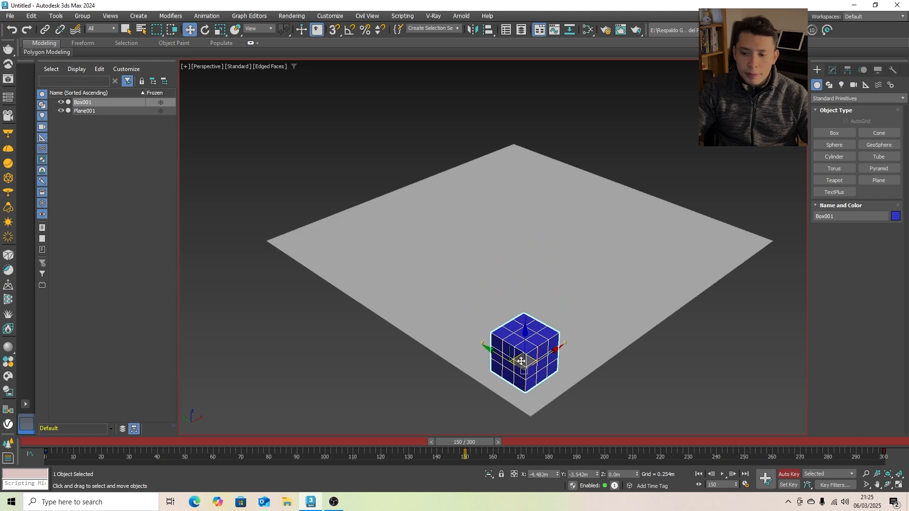
pyautogui.click(787, 474)
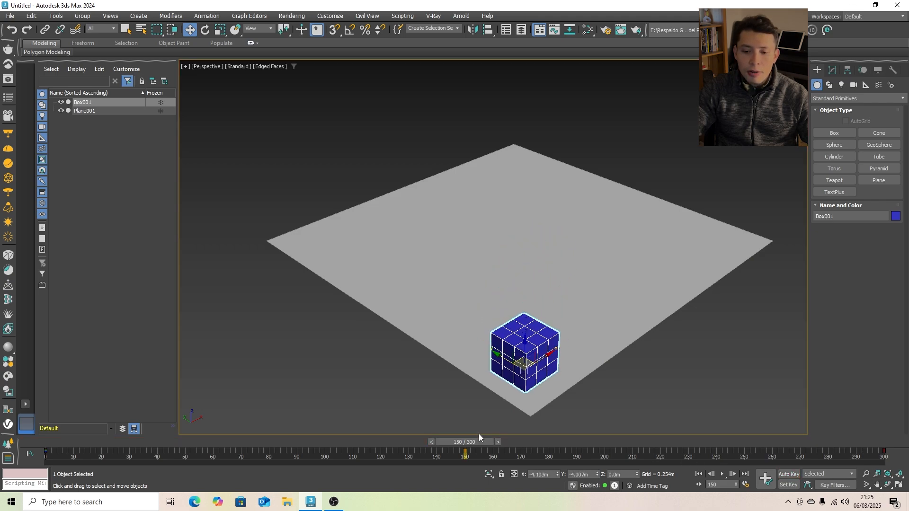
# - Rewind to the start of the timeline, play the animation to review the box's new path, and return to frame 0
pyautogui.moveTo(476, 439); pyautogui.dragTo(81, 424)
pyautogui.press('w')
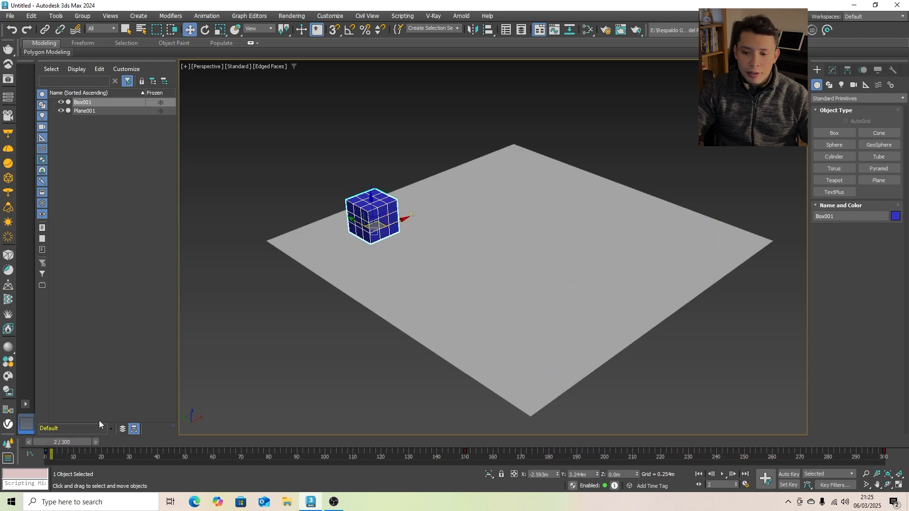
pyautogui.click(723, 477)
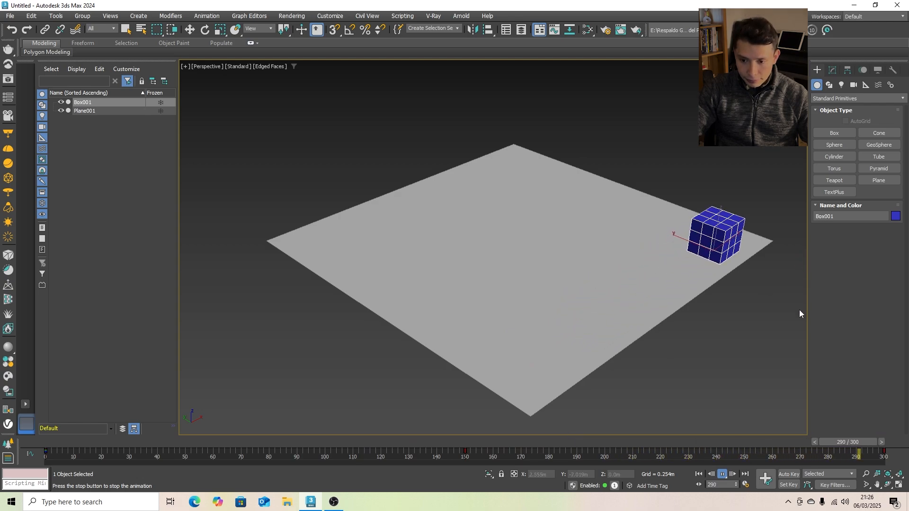
pyautogui.moveTo(158, 443); pyautogui.dragTo(61, 446)
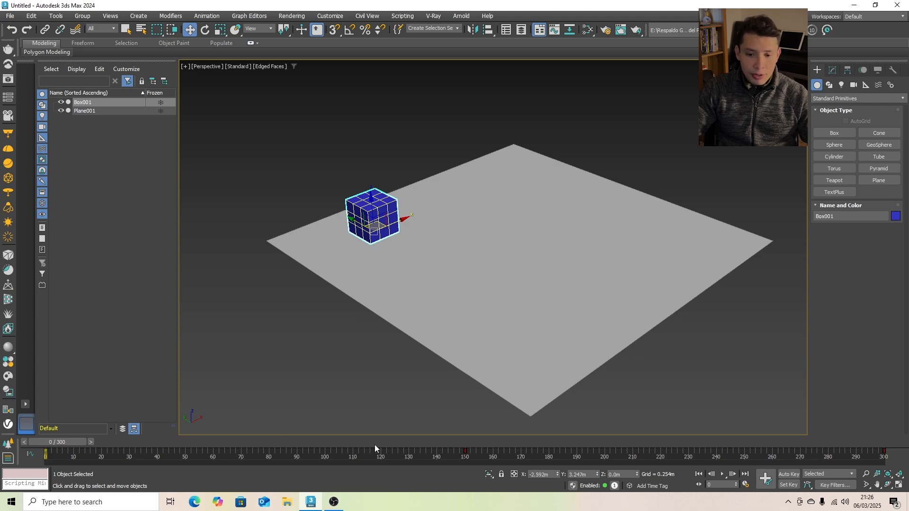
# - With Auto Key on at frame 75, move the box to the plane's far corner, about X 2.96 m, Y 3.25 m
pyautogui.click(790, 473)
pyautogui.moveTo(55, 443); pyautogui.dragTo(257, 451)
pyautogui.click(290, 442)
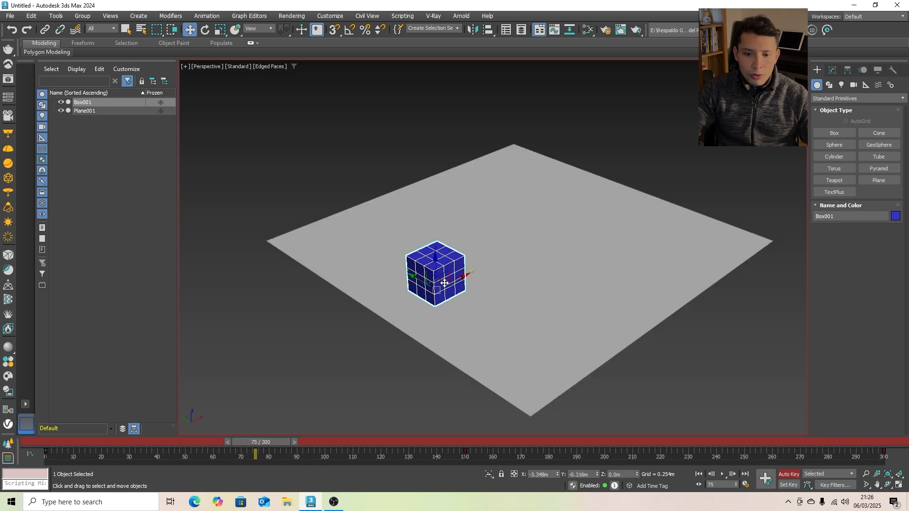
pyautogui.moveTo(441, 283); pyautogui.dragTo(515, 167)
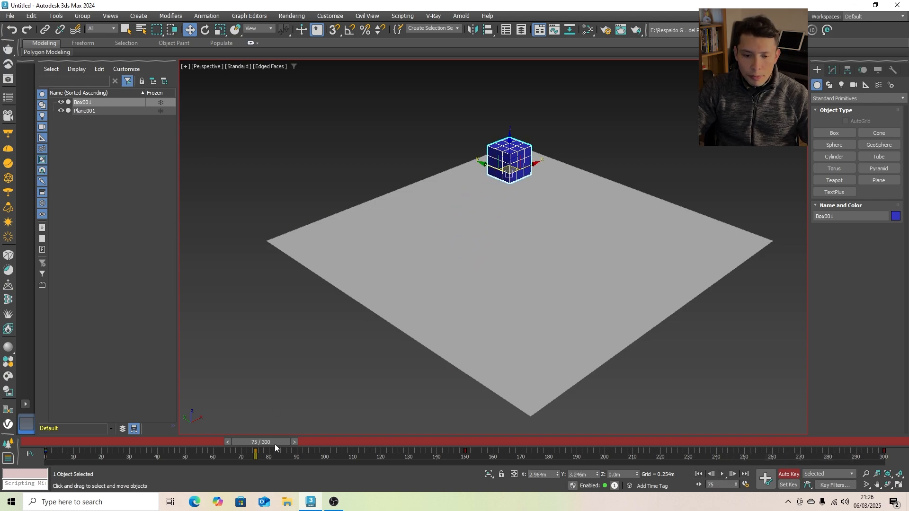
# - At frame 227, move the box to about X 3.72 m, Y -1.06 m and end the key recording
pyautogui.moveTo(275, 444); pyautogui.dragTo(693, 453)
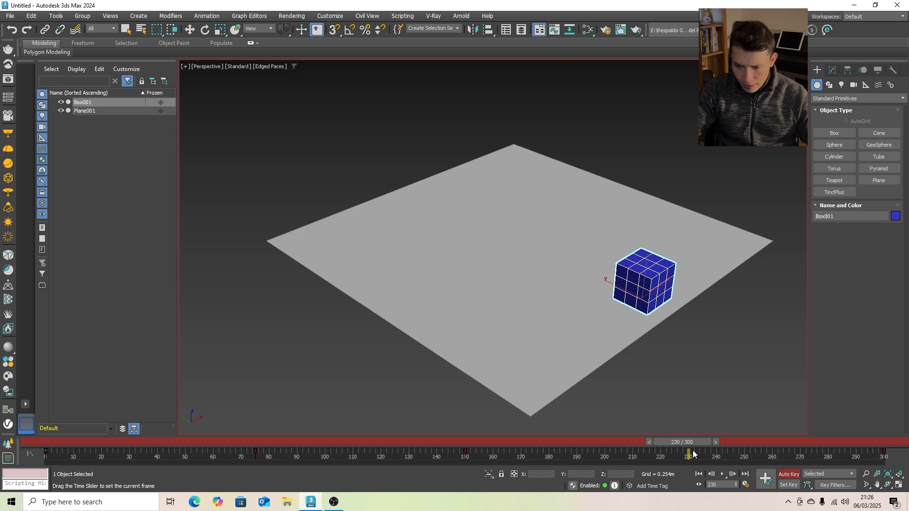
pyautogui.moveTo(692, 453)
pyautogui.mouseDown()
pyautogui.moveTo(713, 453)
pyautogui.moveTo(679, 453)
pyautogui.mouseUp()
pyautogui.press('w')
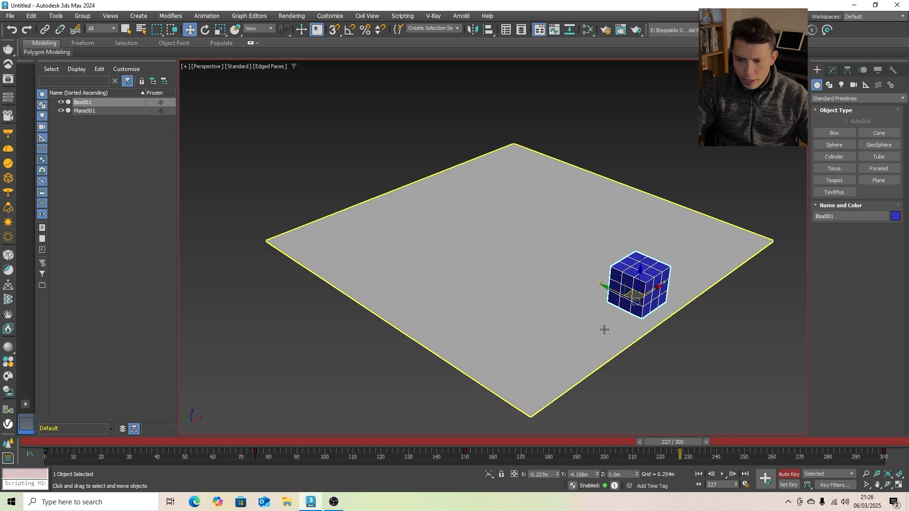
pyautogui.moveTo(633, 293); pyautogui.dragTo(627, 202)
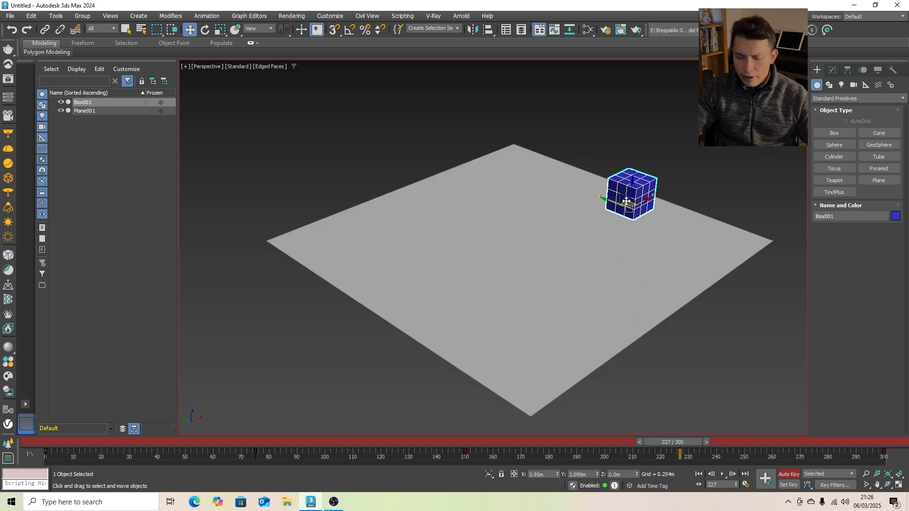
pyautogui.click(788, 474)
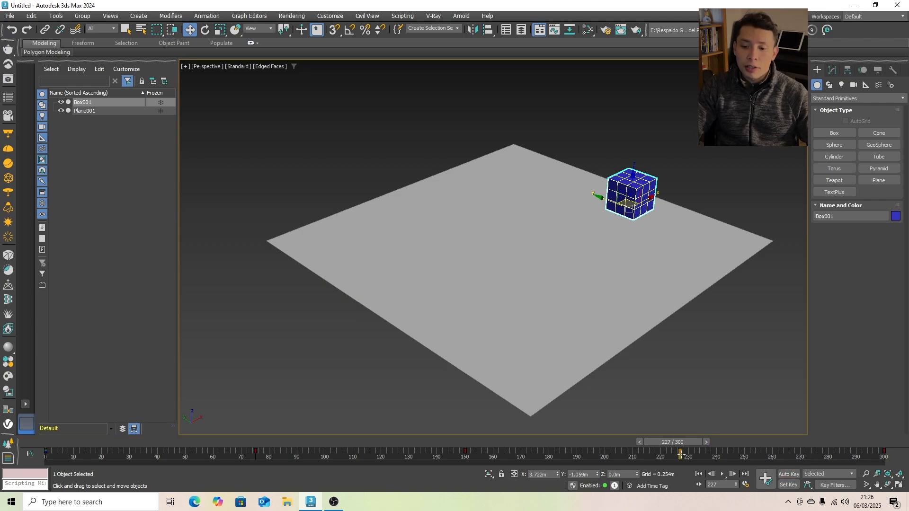
# - Play the animation from frame 0 and scrub through the timeline to review the box's path across the plane
pyautogui.moveTo(674, 447); pyautogui.dragTo(14, 430)
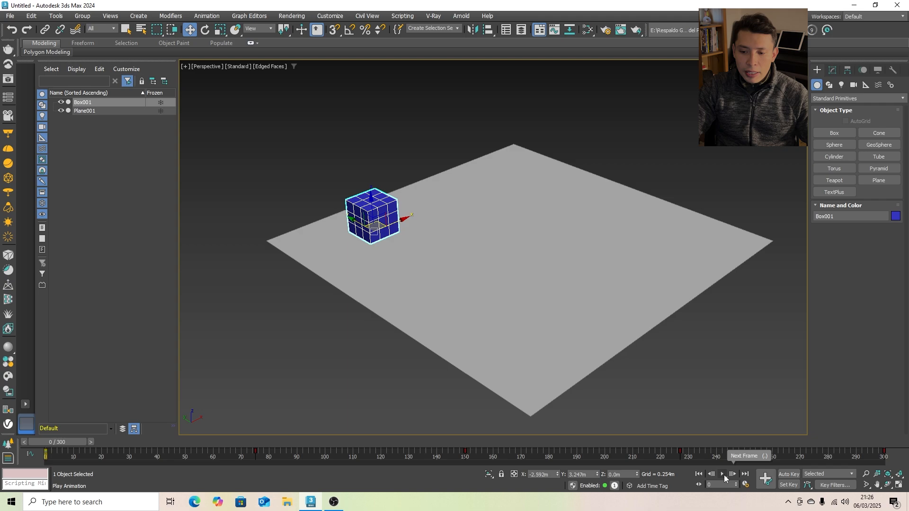
pyautogui.click(722, 474)
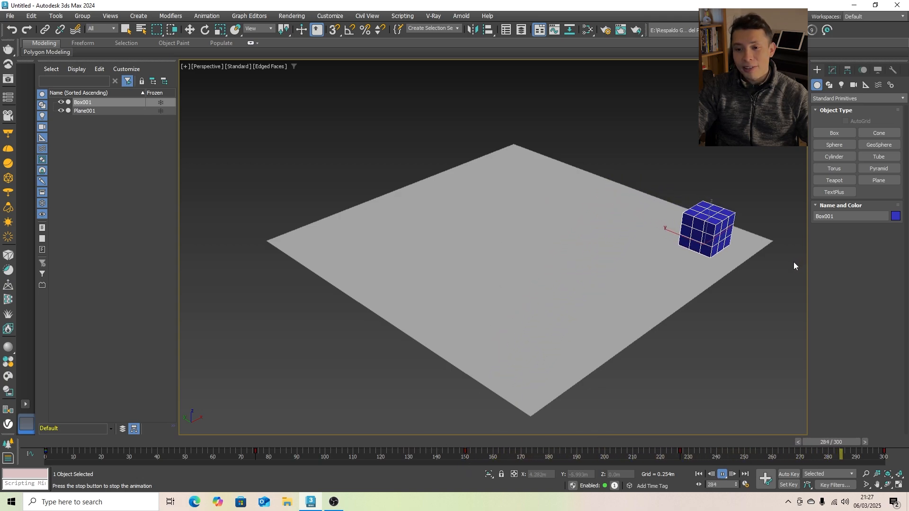
pyautogui.moveTo(137, 445); pyautogui.dragTo(340, 417)
# - At frame 111, use Auto Key to lift the box about 2.32 m straight up above the plane, and end the key recording
pyautogui.scroll(3, 403, 272)
pyautogui.keyDown('alt'); pyautogui.moveTo(402, 272); pyautogui.dragTo(438, 283, button='middle'); pyautogui.keyUp('alt')
pyautogui.scroll(-3, 451, 273)
pyautogui.scroll(2, 497, 272)
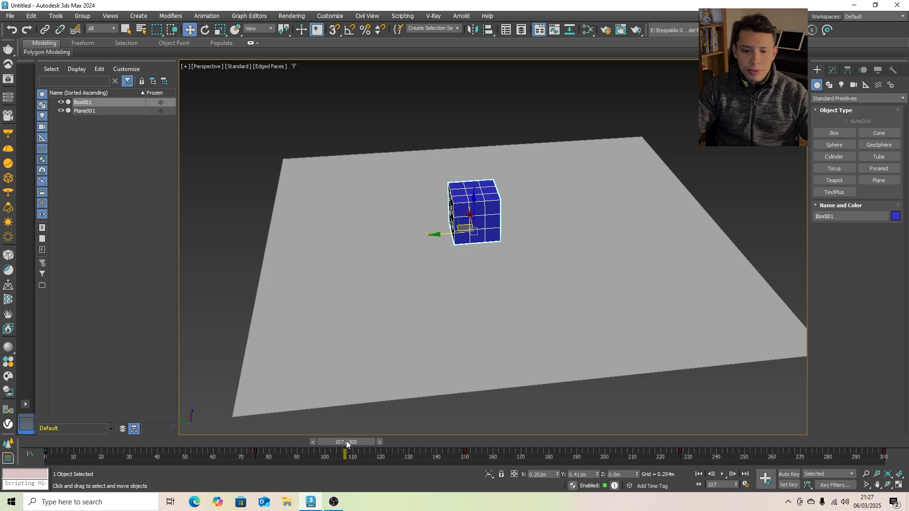
pyautogui.moveTo(347, 444); pyautogui.dragTo(358, 428)
pyautogui.press('w')
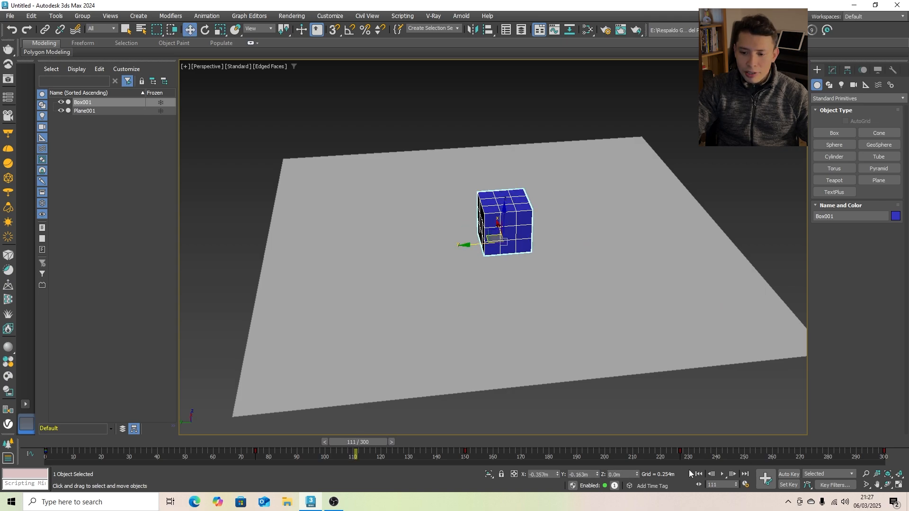
pyautogui.click(789, 474)
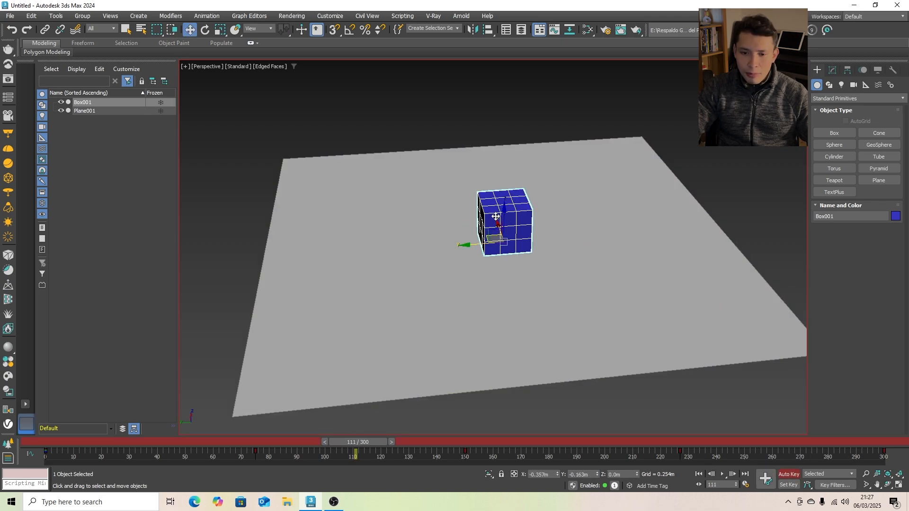
pyautogui.moveTo(507, 216); pyautogui.dragTo(513, 115)
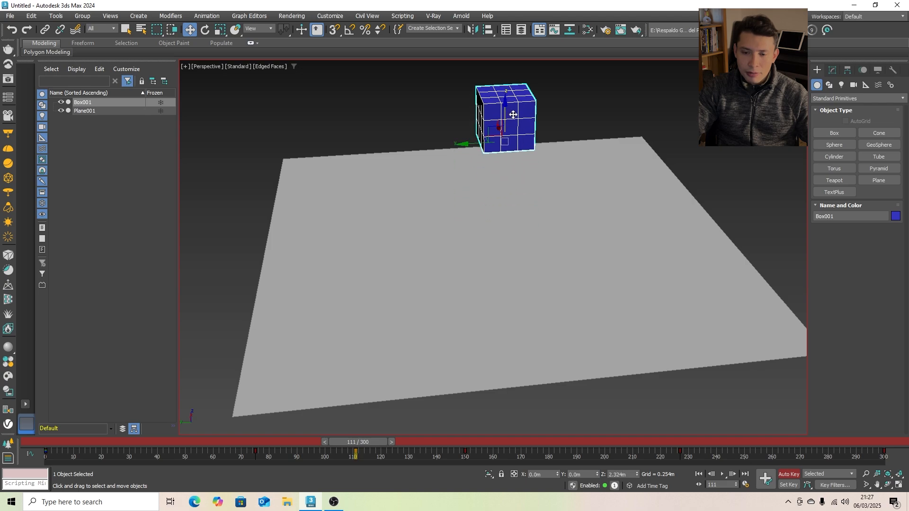
pyautogui.click(793, 475)
# - Play the animation and scrub through the box's jump from a lower viewing angle
pyautogui.moveTo(366, 450); pyautogui.dragTo(133, 438)
pyautogui.keyDown('alt'); pyautogui.moveTo(474, 351); pyautogui.dragTo(589, 369, button='middle'); pyautogui.keyUp('alt')
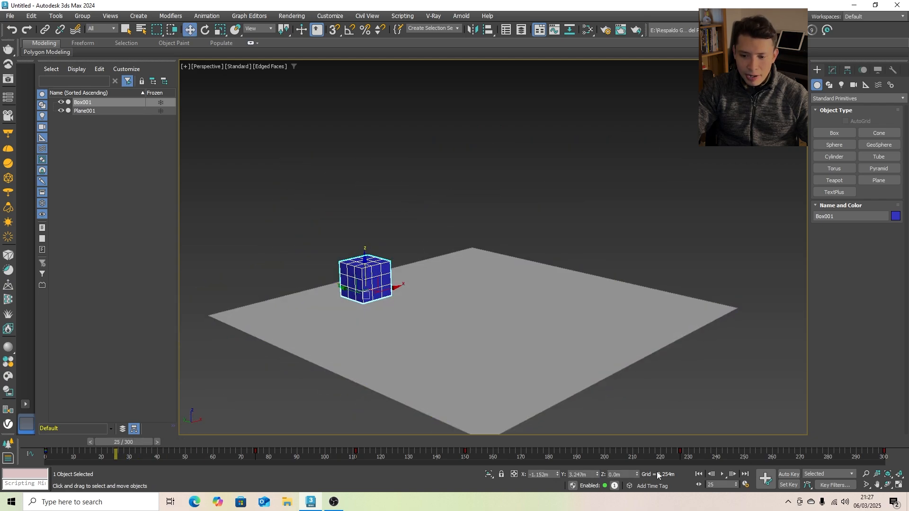
pyautogui.click(723, 475)
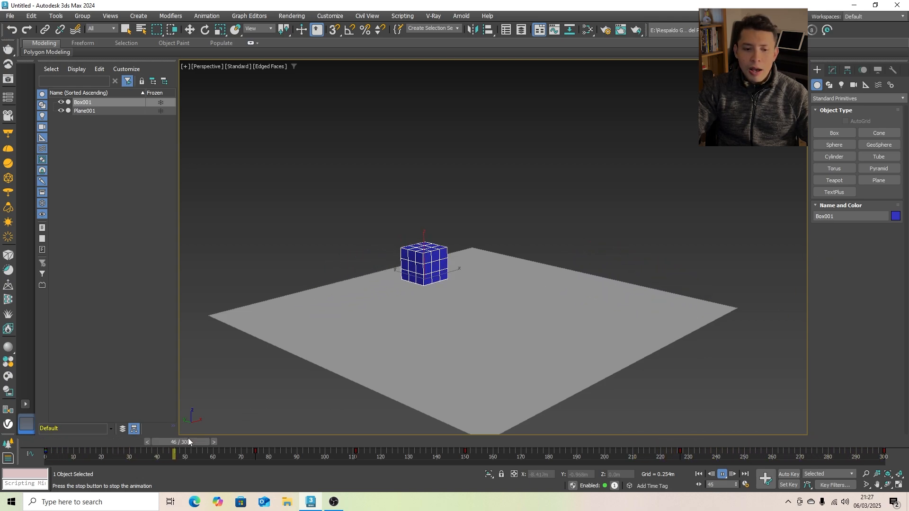
pyautogui.moveTo(188, 440); pyautogui.dragTo(334, 443)
pyautogui.press('w')
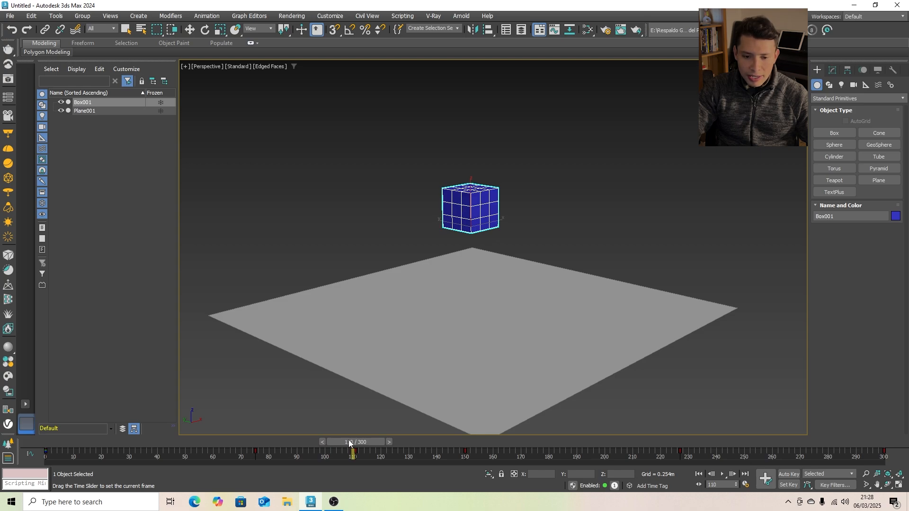
# - With Auto Key on, scale the box uniformly to about 96% at frame 75 and stretch it vertically at frame 111
pyautogui.moveTo(348, 442); pyautogui.dragTo(256, 436)
pyautogui.press('w')
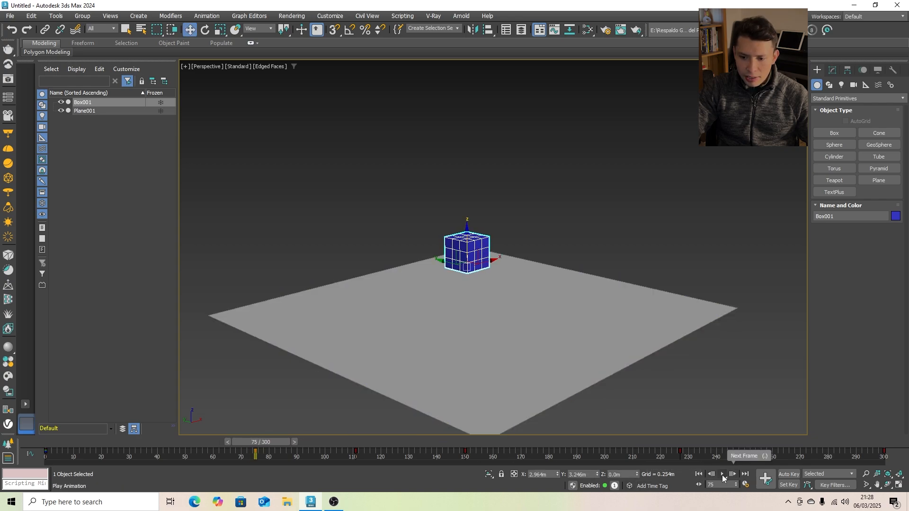
pyautogui.click(788, 474)
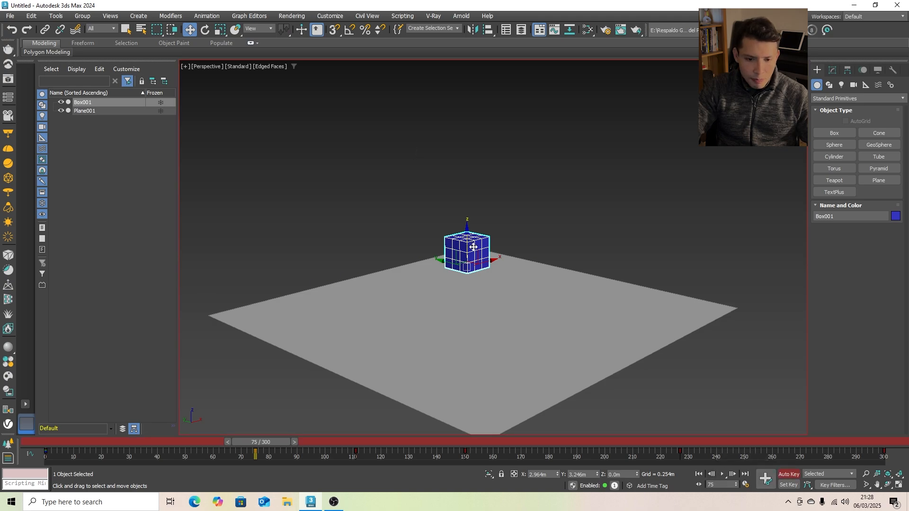
pyautogui.press('r')
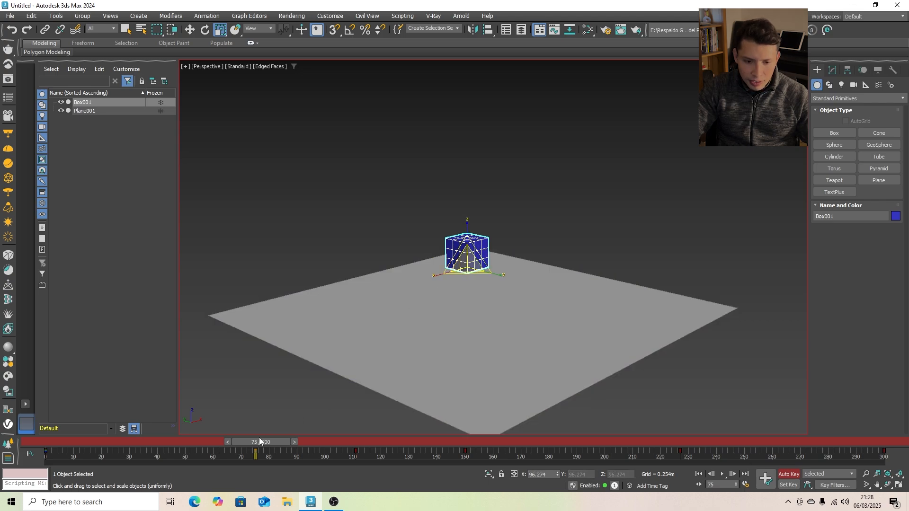
pyautogui.moveTo(262, 441); pyautogui.dragTo(360, 435)
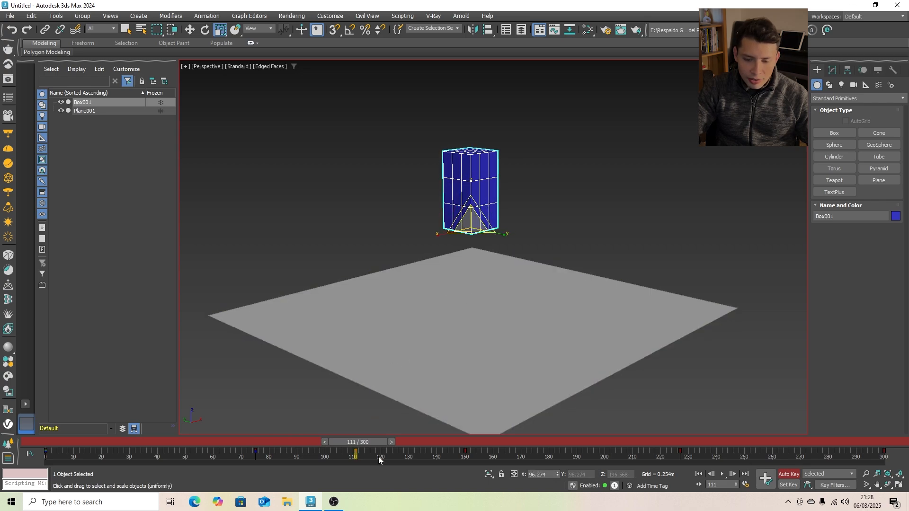
# - At frame 152, scale the box's height to about 101%, and end the key recording with the timeline at frame 0
pyautogui.moveTo(365, 442); pyautogui.dragTo(478, 430)
pyautogui.moveTo(490, 364); pyautogui.dragTo(488, 403)
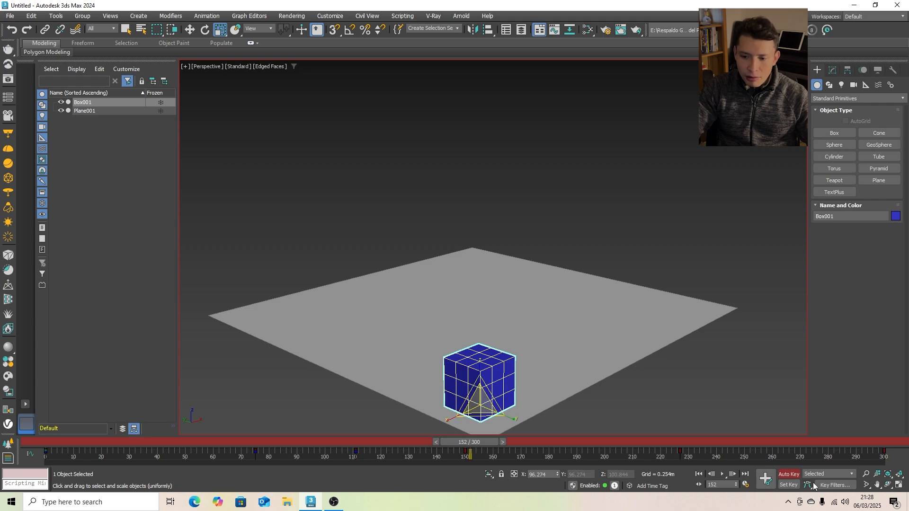
pyautogui.moveTo(468, 442); pyautogui.dragTo(15, 447)
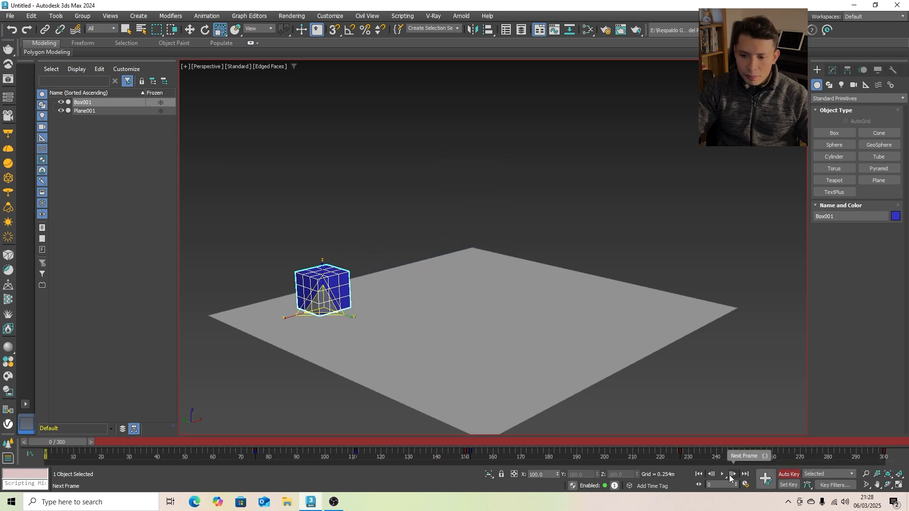
pyautogui.click(789, 475)
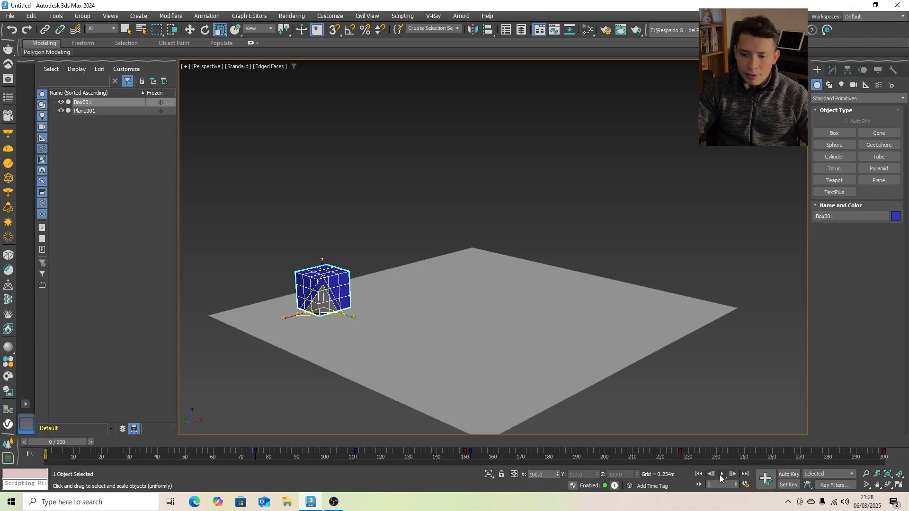
# - Play the animation and scrub to frame 283 to review the box stretching during its jump
pyautogui.click(721, 474)
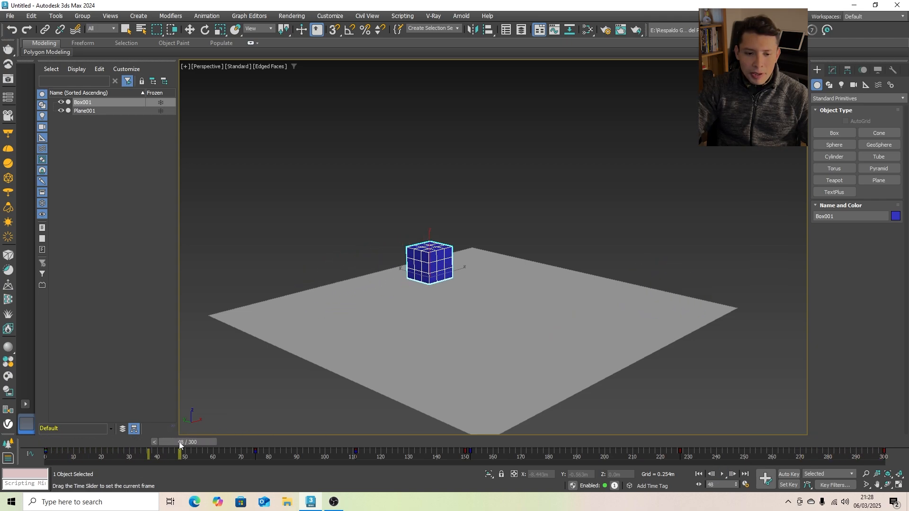
pyautogui.moveTo(179, 442); pyautogui.dragTo(374, 429)
pyautogui.moveTo(446, 421); pyautogui.dragTo(816, 442)
pyautogui.press('r')
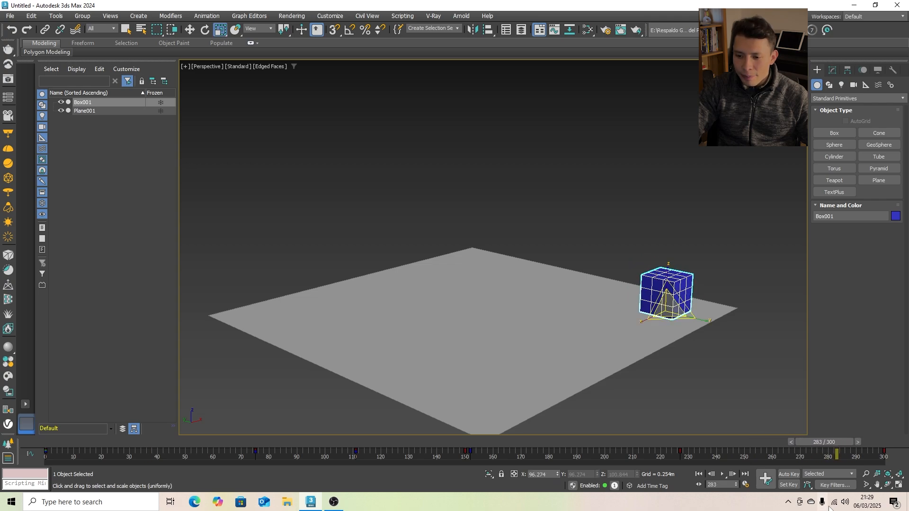
# - With Auto Key on, rotate the box about 9 degrees around X at frame 297, tilt it back at frame 300, and end the key recording
pyautogui.click(788, 474)
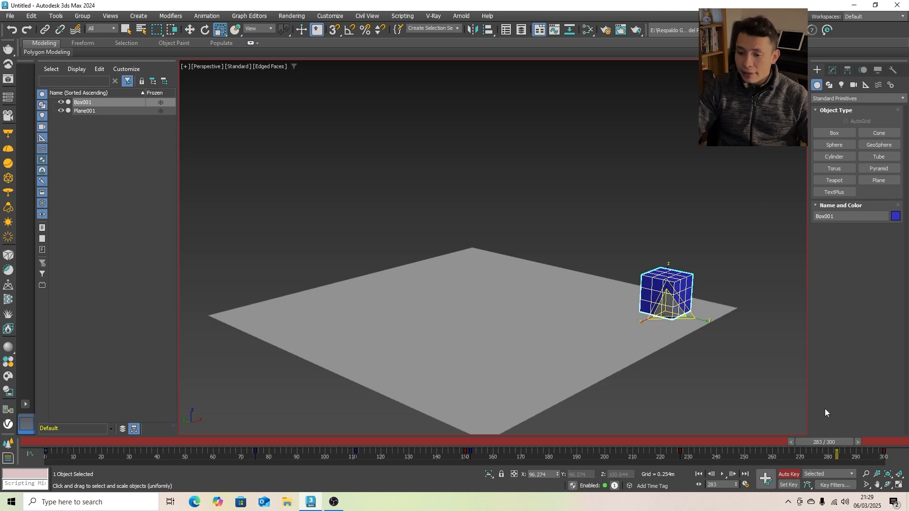
pyautogui.moveTo(828, 443); pyautogui.dragTo(872, 448)
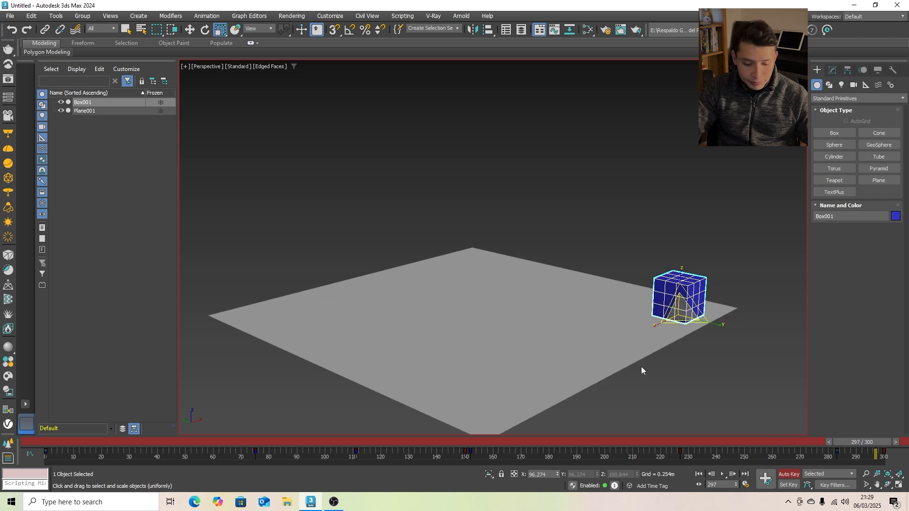
pyautogui.press('e')
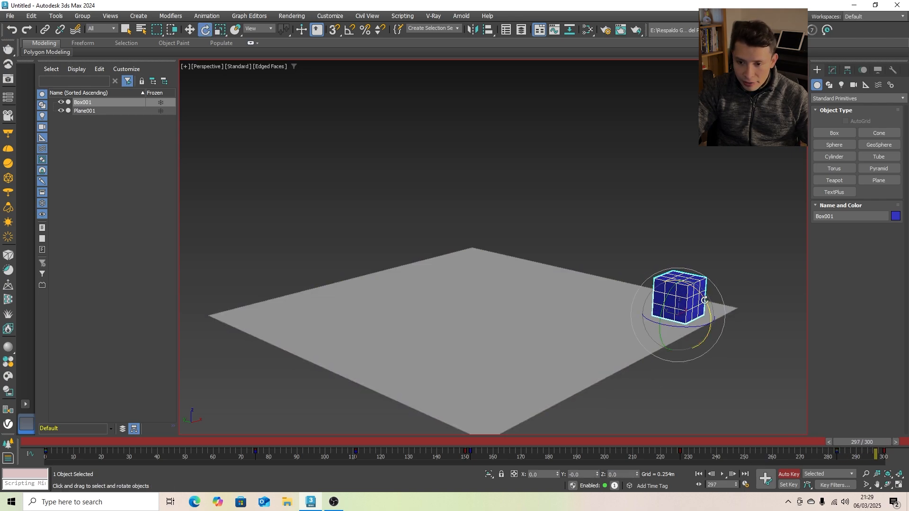
pyautogui.moveTo(704, 300); pyautogui.dragTo(709, 308)
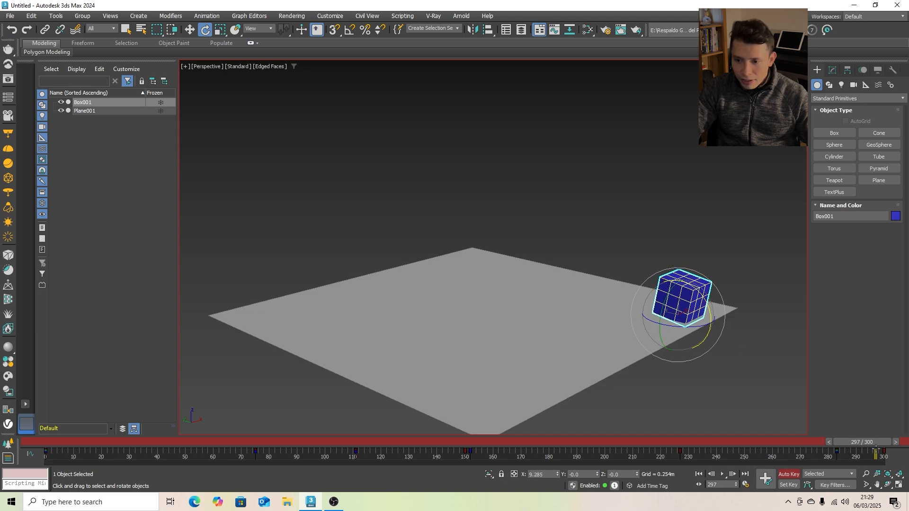
pyautogui.moveTo(875, 442); pyautogui.dragTo(884, 442)
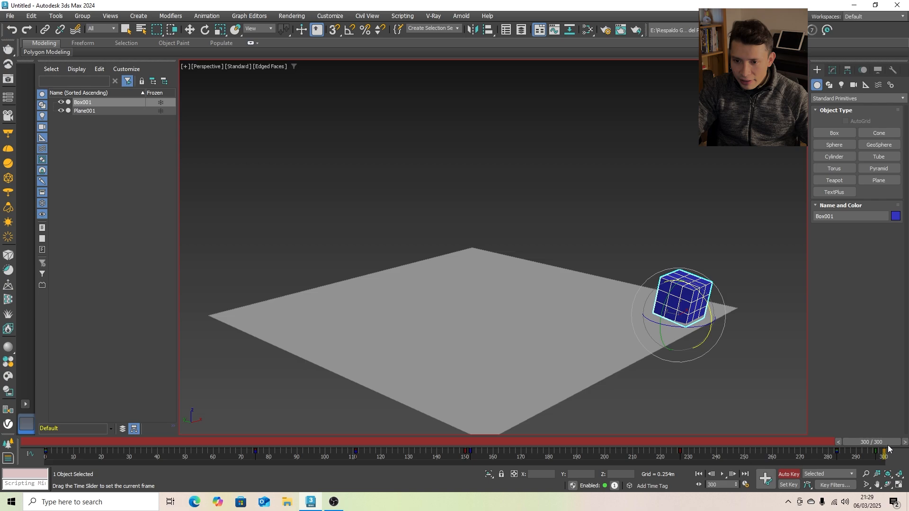
pyautogui.moveTo(708, 310); pyautogui.dragTo(698, 298)
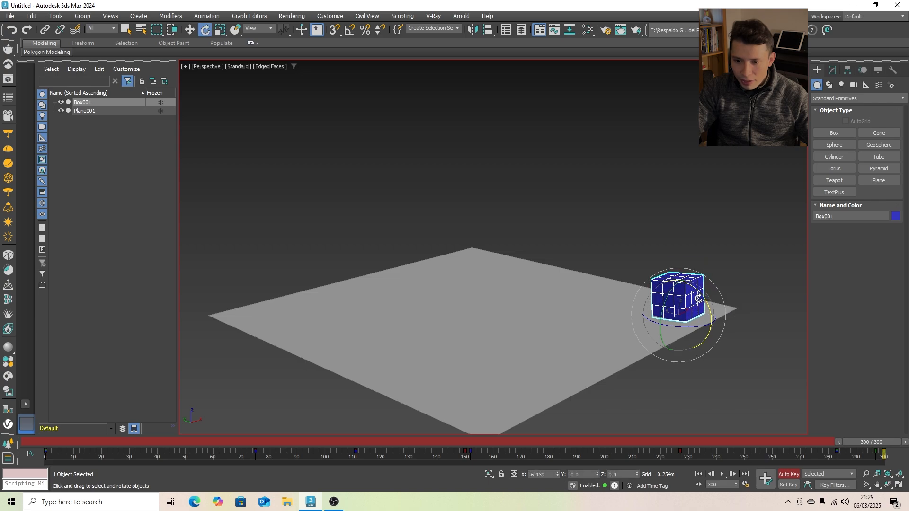
pyautogui.click(787, 474)
# - Scrub back through the timeline and play the animation to review the box's tilt at the end of its path
pyautogui.moveTo(873, 442); pyautogui.dragTo(584, 441)
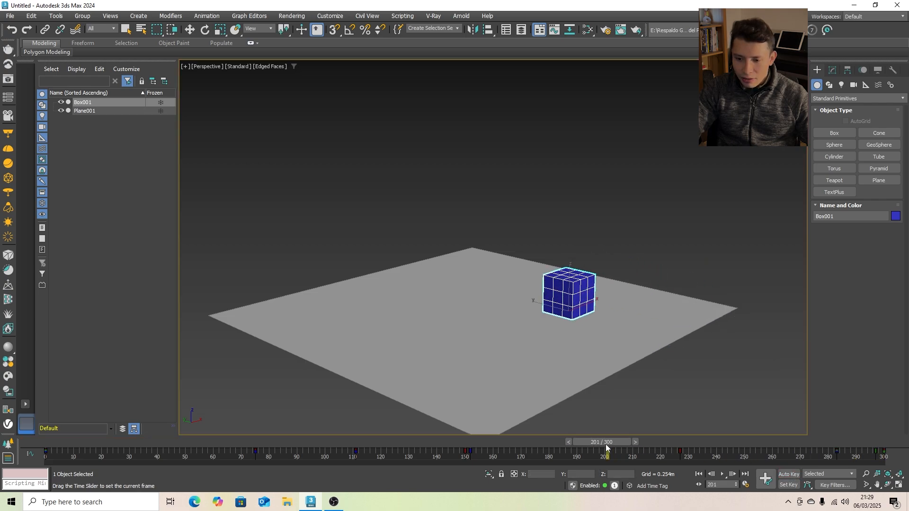
pyautogui.click(722, 474)
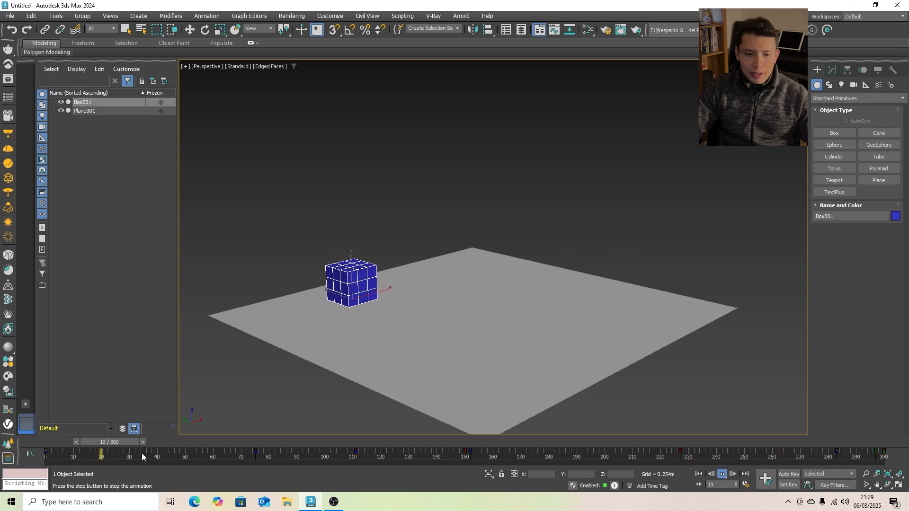
pyautogui.press('/')
pyautogui.press('e')
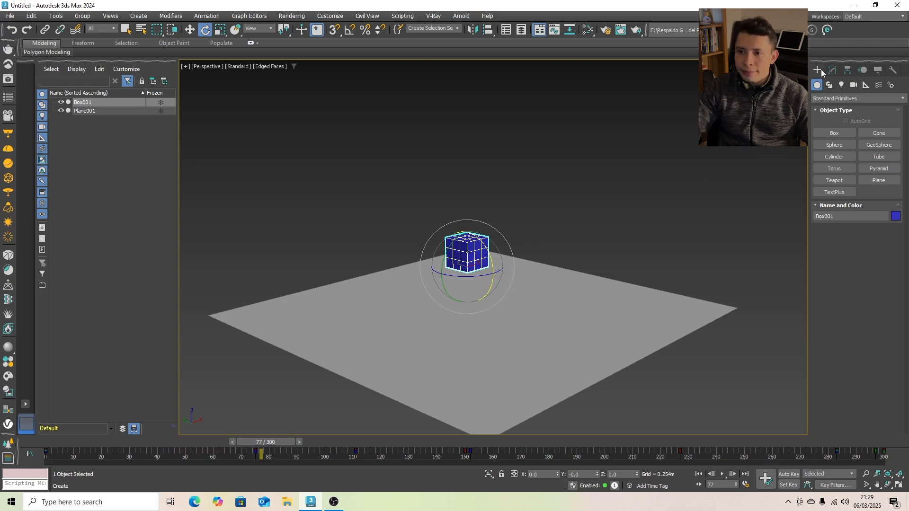
# - Create a Free camera near the plane's lower edge in a shaded Top view
pyautogui.click(854, 86)
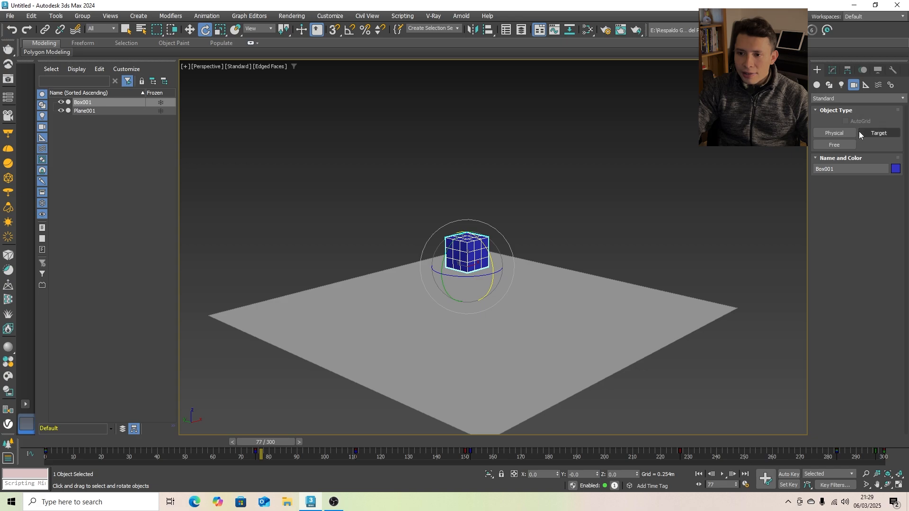
pyautogui.click(849, 145)
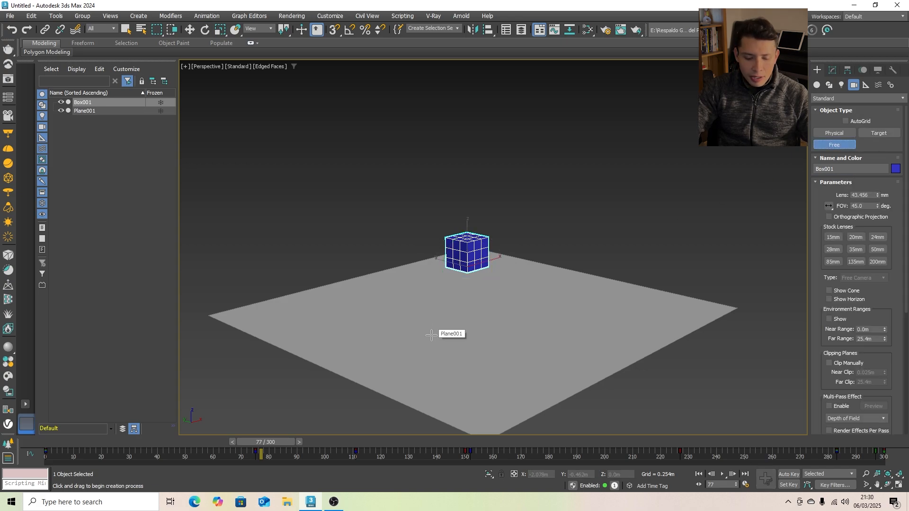
pyautogui.press('t')
pyautogui.scroll(-3, 426, 256)
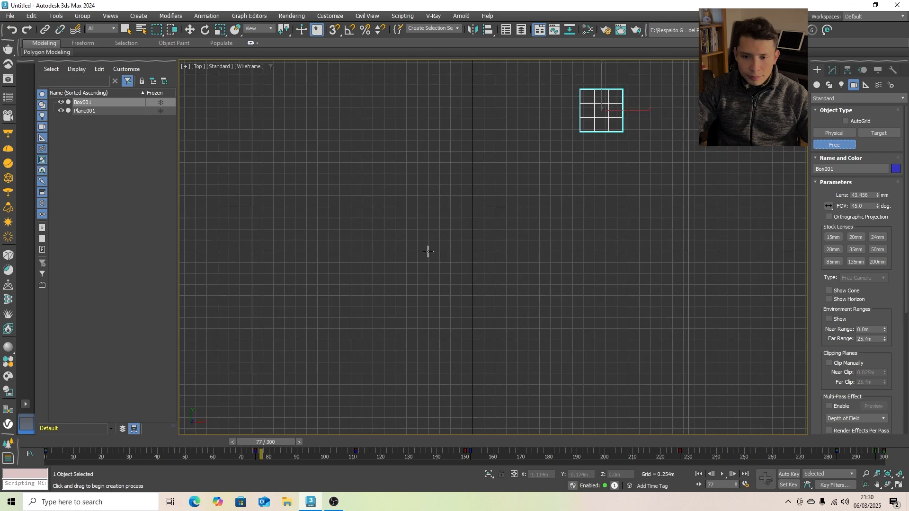
pyautogui.scroll(6, 428, 251)
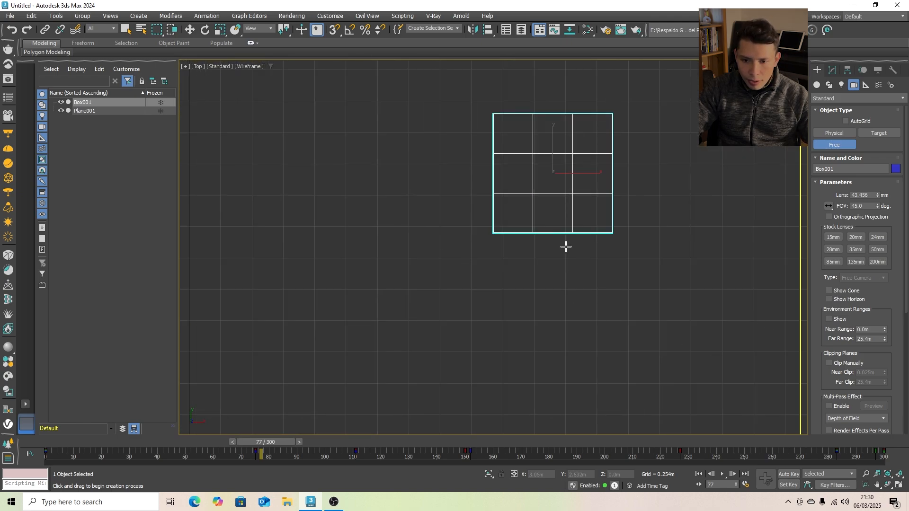
pyautogui.press('F3')
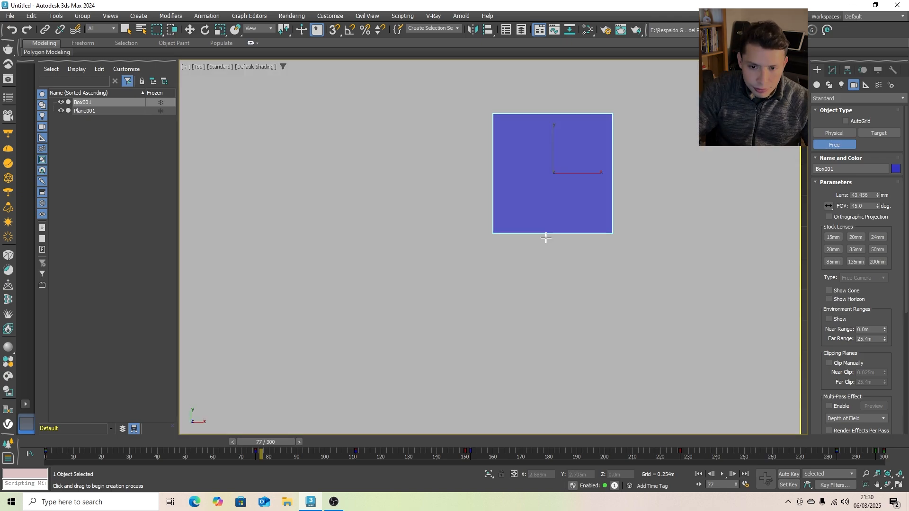
pyautogui.scroll(-8, 546, 238)
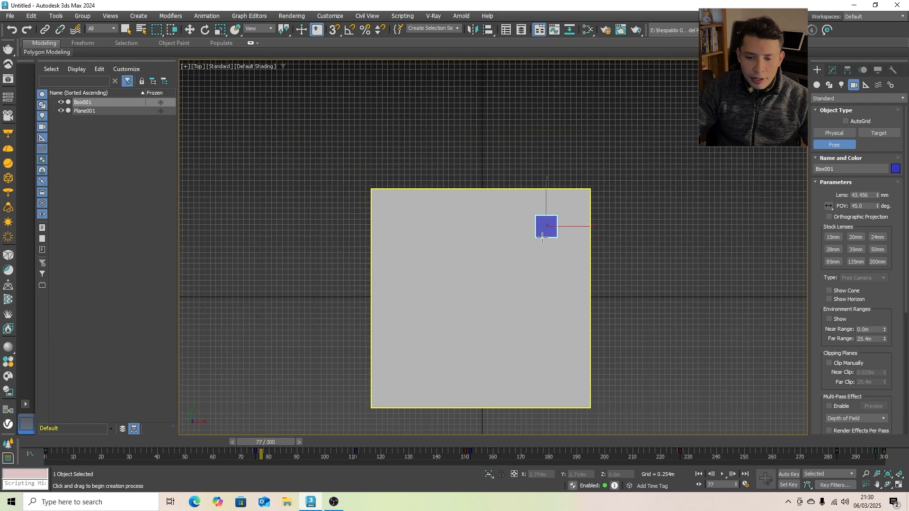
pyautogui.scroll(3, 497, 332)
pyautogui.moveTo(502, 315)
pyautogui.mouseDown()
pyautogui.moveTo(508, 258)
pyautogui.moveTo(613, 166)
pyautogui.moveTo(497, 304)
pyautogui.mouseUp()
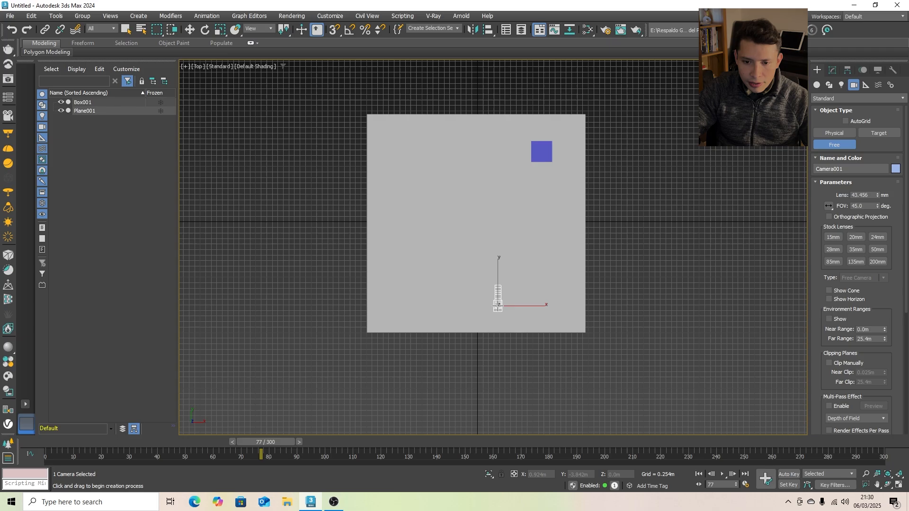
# - Turn on angle snap and rotate the camera 90 degrees around X so it faces the box horizontally
pyautogui.keyDown('alt'); pyautogui.moveTo(464, 339); pyautogui.dragTo(514, 279, button='middle'); pyautogui.keyUp('alt')
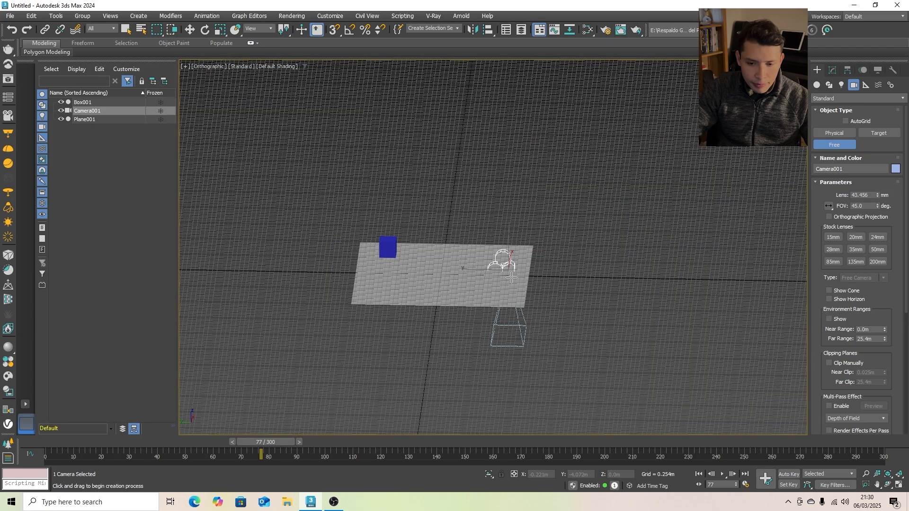
pyautogui.press('e')
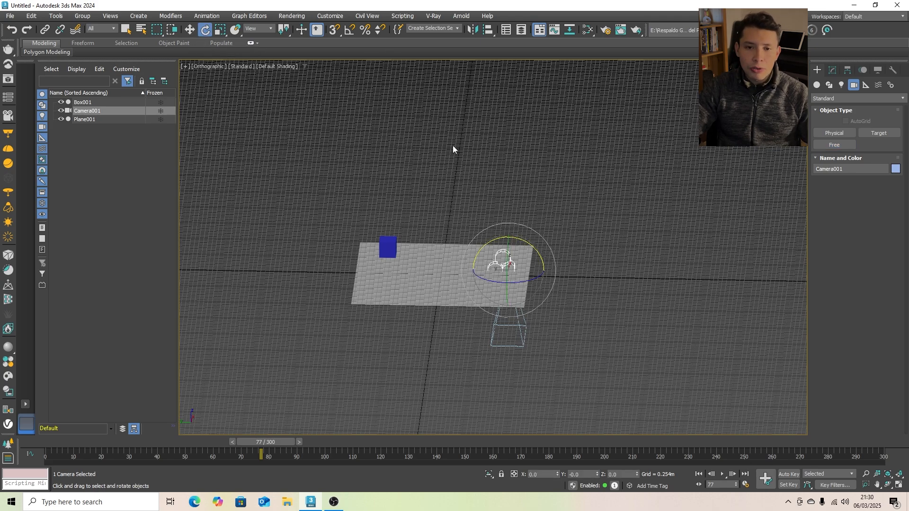
pyautogui.click(350, 31)
pyautogui.moveTo(519, 243); pyautogui.dragTo(539, 254)
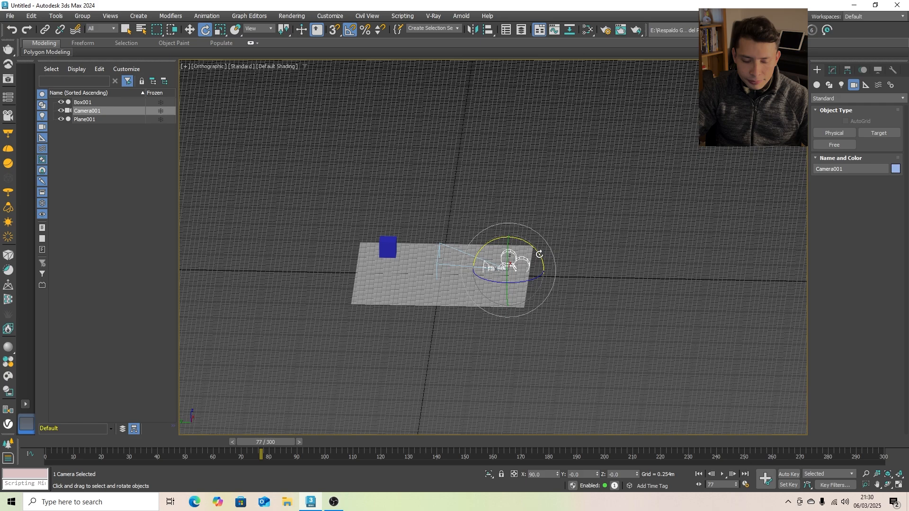
# - In the Front view, raise the camera to a height of about 0.95 m
pyautogui.keyDown('alt'); pyautogui.moveTo(526, 284); pyautogui.dragTo(519, 264, button='middle'); pyautogui.keyUp('alt')
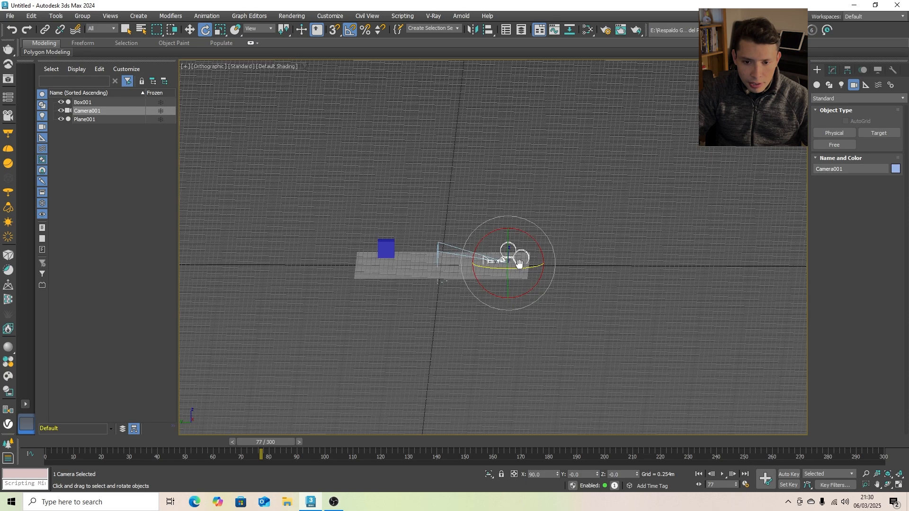
pyautogui.press('f')
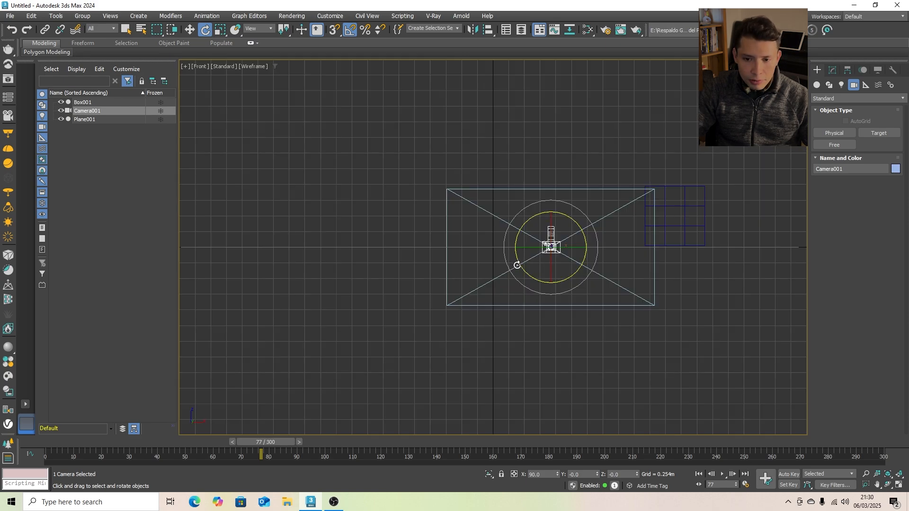
pyautogui.moveTo(517, 260); pyautogui.dragTo(454, 284, button='middle')
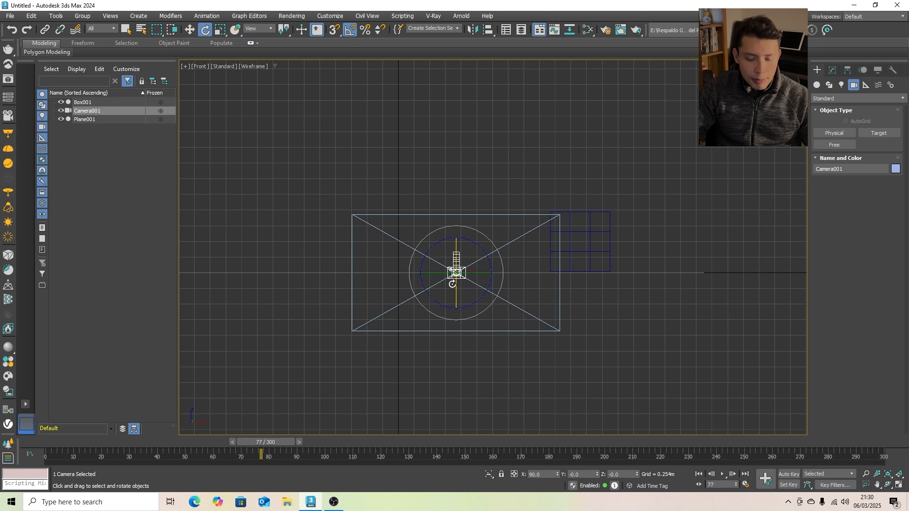
pyautogui.press('w')
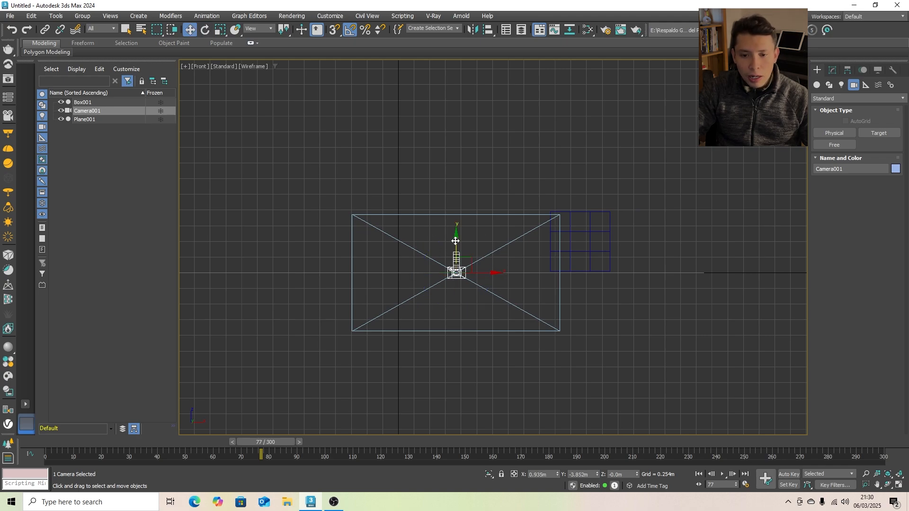
pyautogui.moveTo(454, 241); pyautogui.dragTo(457, 183)
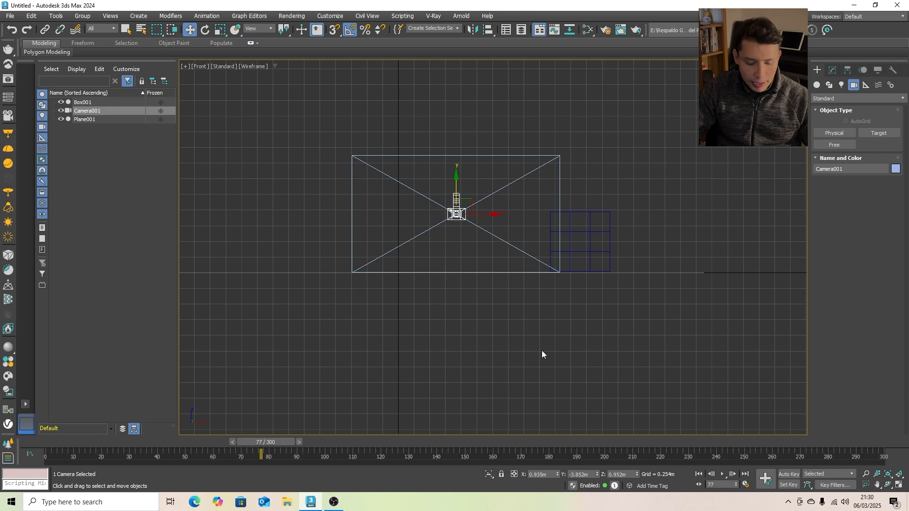
# - Show the shaded camera view within a four-viewport layout and change the orthographic viewport to a Top view framing the whole plane
pyautogui.press('c')
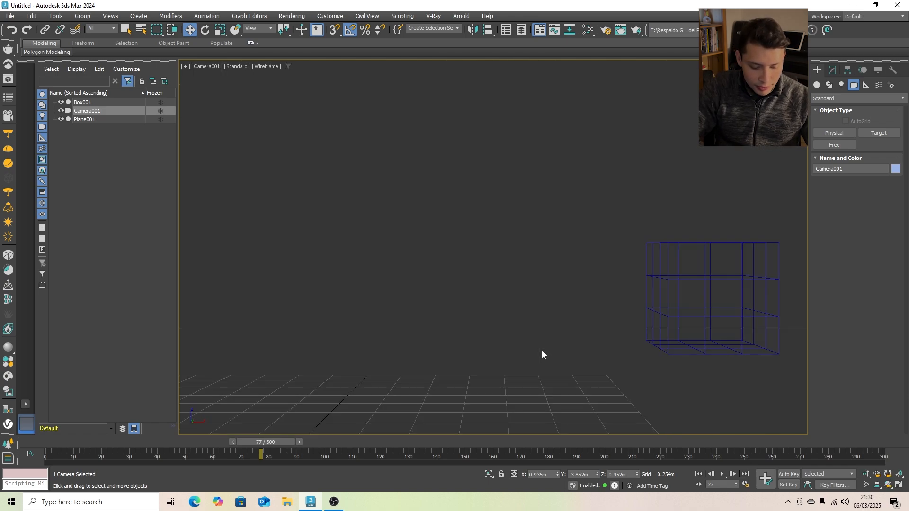
pyautogui.press('F3')
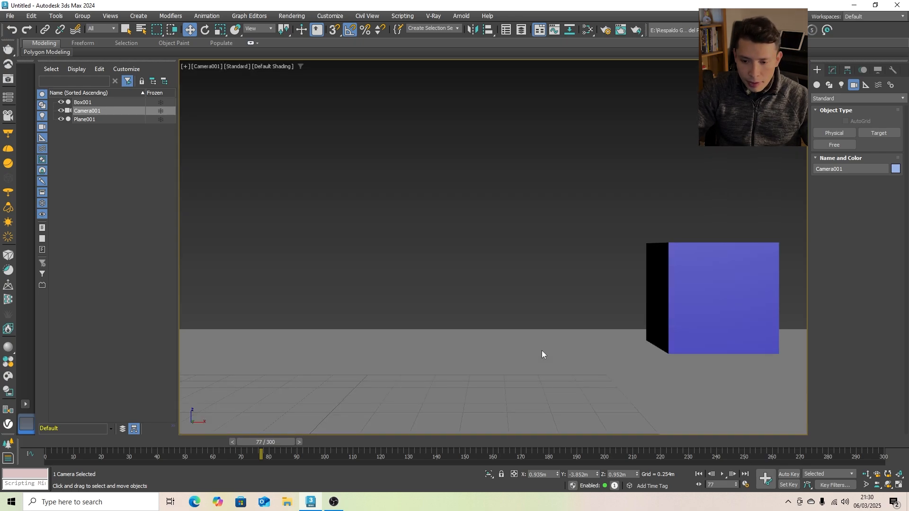
pyautogui.click(899, 485)
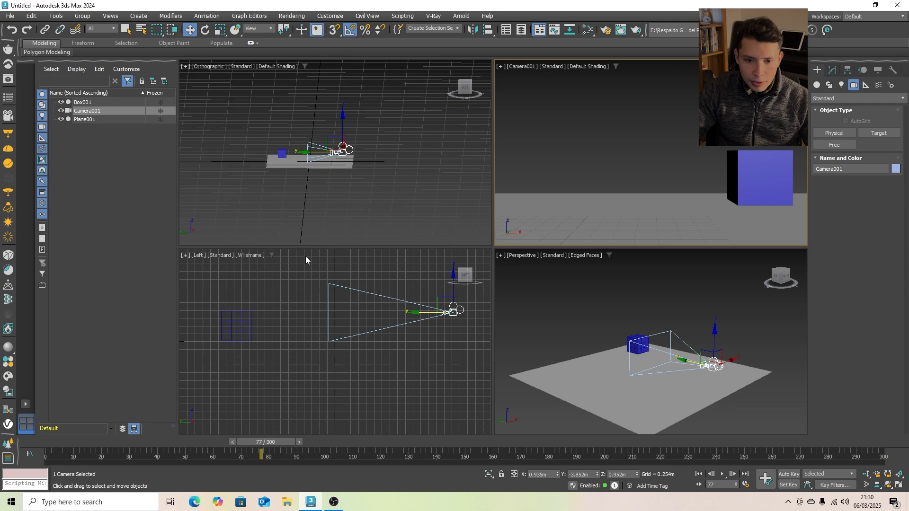
pyautogui.click(334, 215)
pyautogui.press('t')
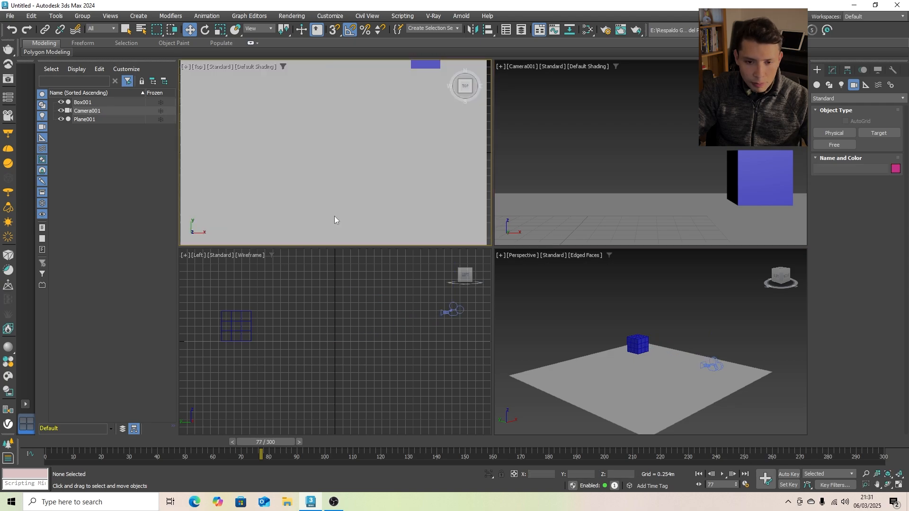
pyautogui.scroll(-8, 353, 196)
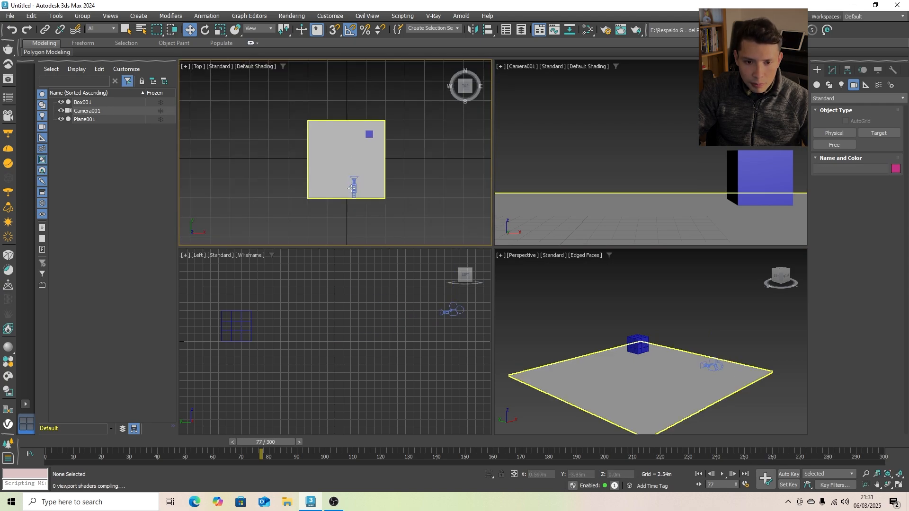
# - In the Top view, move the camera back off the plane to about X -0.115 m, Y -10.054 m
pyautogui.click(353, 188)
pyautogui.scroll(3, 352, 189)
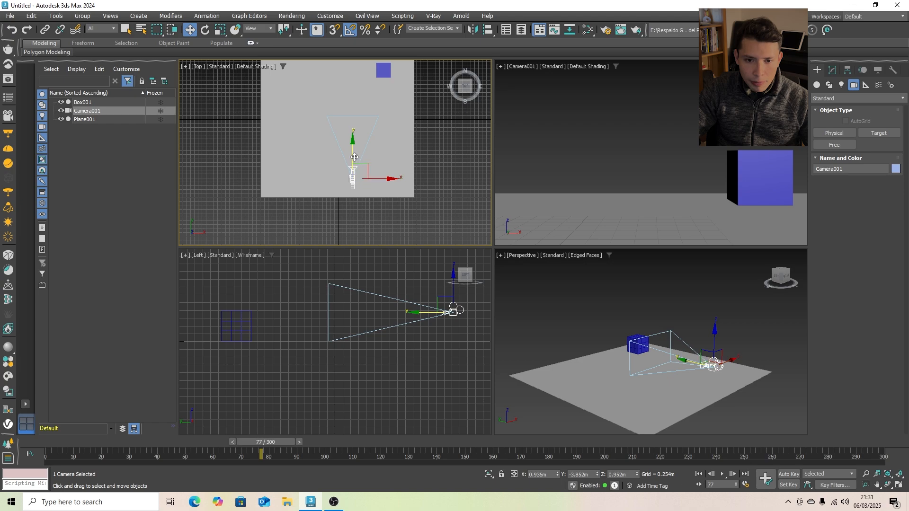
pyautogui.moveTo(355, 156); pyautogui.dragTo(345, 217)
pyautogui.scroll(2, 384, 227)
pyautogui.scroll(-4, 385, 234)
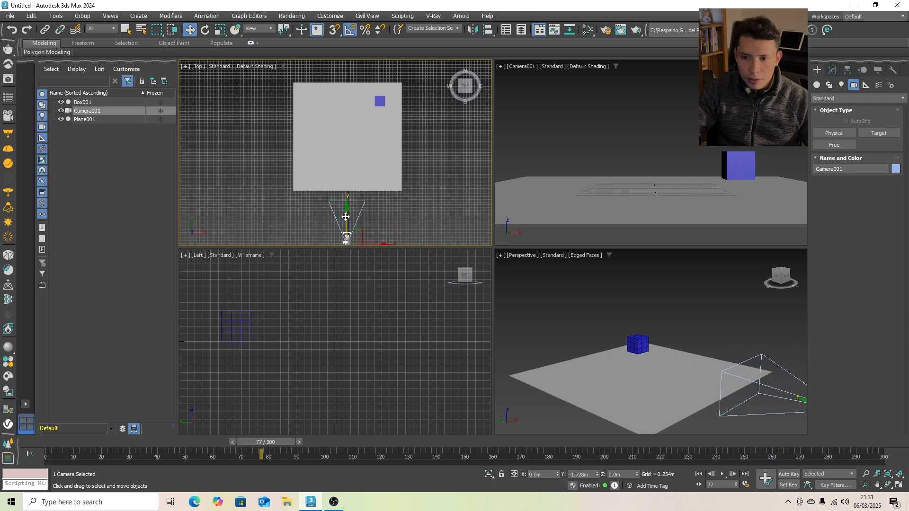
# - Play the animation through the camera view and stop at frame 172 to check the box's framing
pyautogui.rightClick(604, 120)
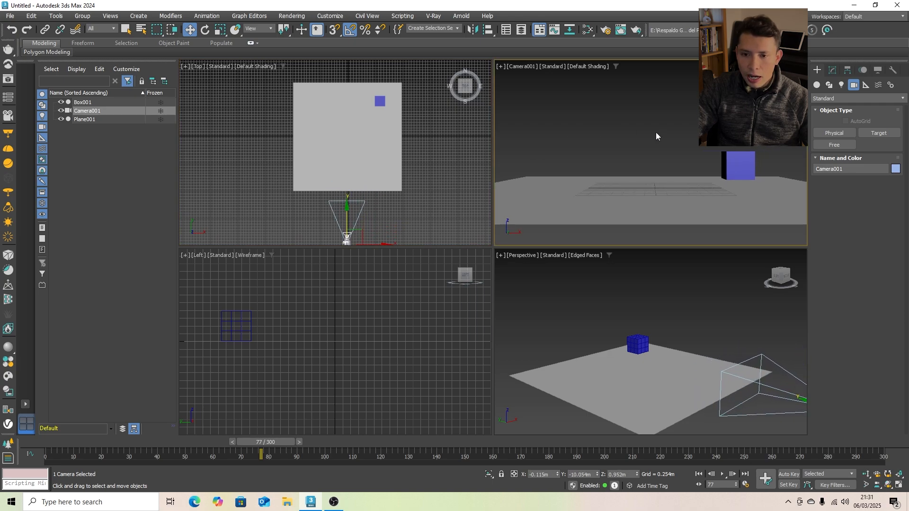
pyautogui.click(721, 476)
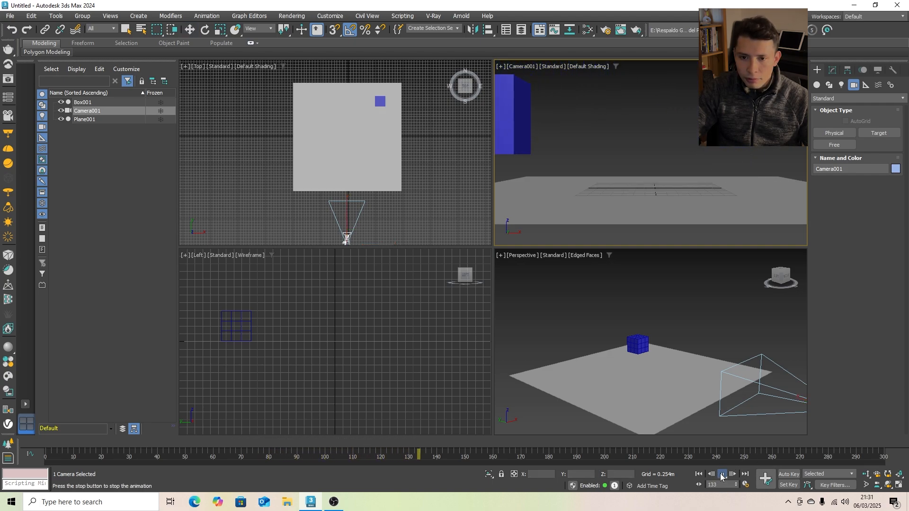
pyautogui.click(722, 476)
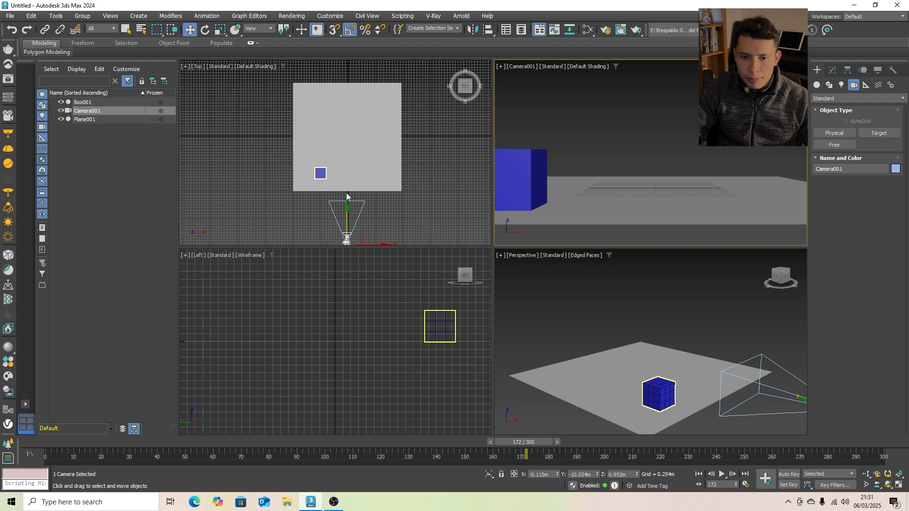
# - Set the camera's lens to the 20 mm stock lens
pyautogui.scroll(-2, 347, 196)
pyautogui.click(831, 70)
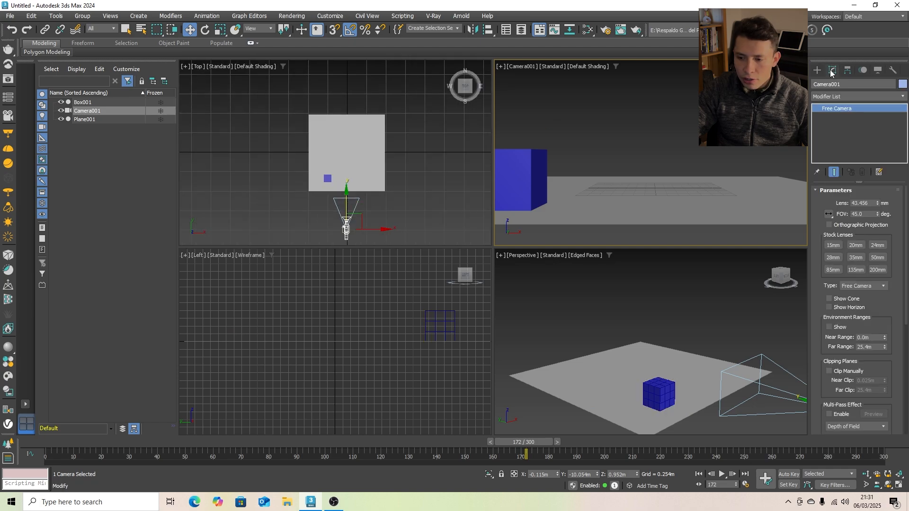
pyautogui.click(855, 245)
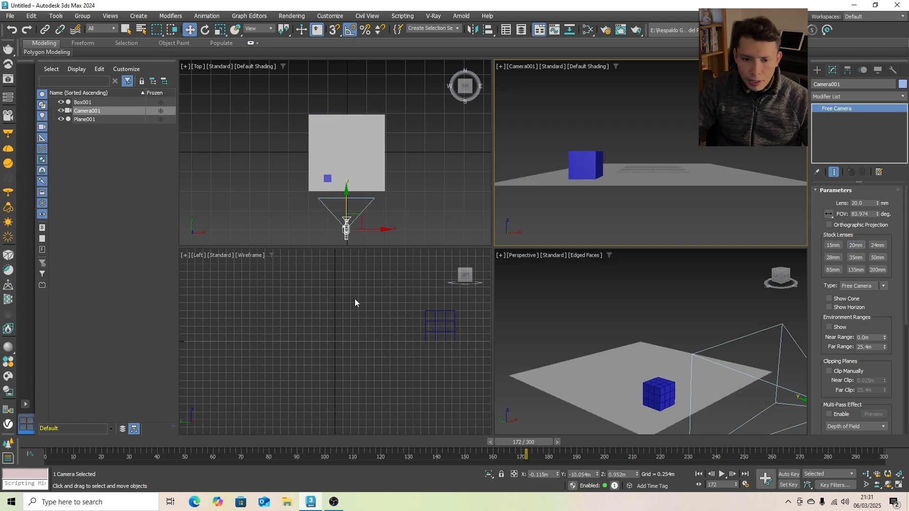
# - Raise the camera to about Z 1.663 m in the Left view and move it back to about Y -10.779 m in the Top view
pyautogui.rightClick(326, 318)
pyautogui.scroll(-3, 326, 317)
pyautogui.moveTo(478, 302); pyautogui.dragTo(378, 330, button='middle')
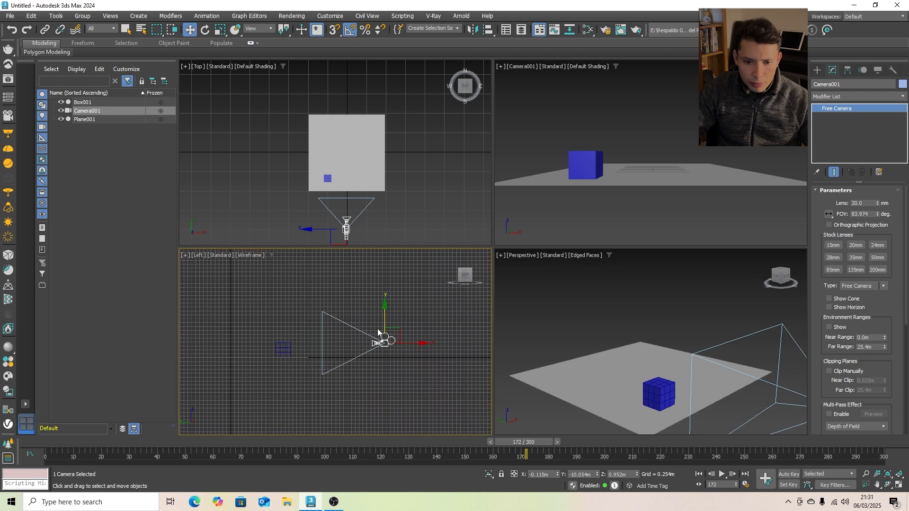
pyautogui.moveTo(386, 322); pyautogui.dragTo(386, 311)
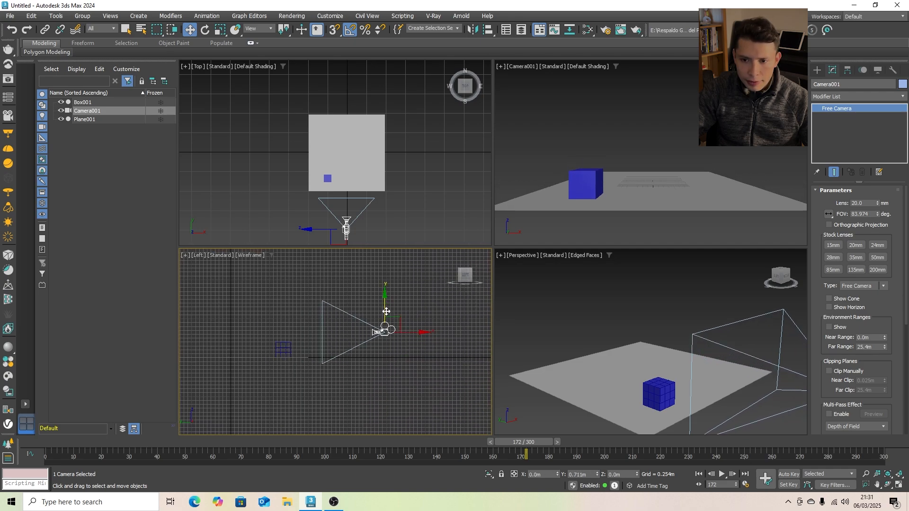
pyautogui.moveTo(376, 216); pyautogui.dragTo(375, 181, button='middle')
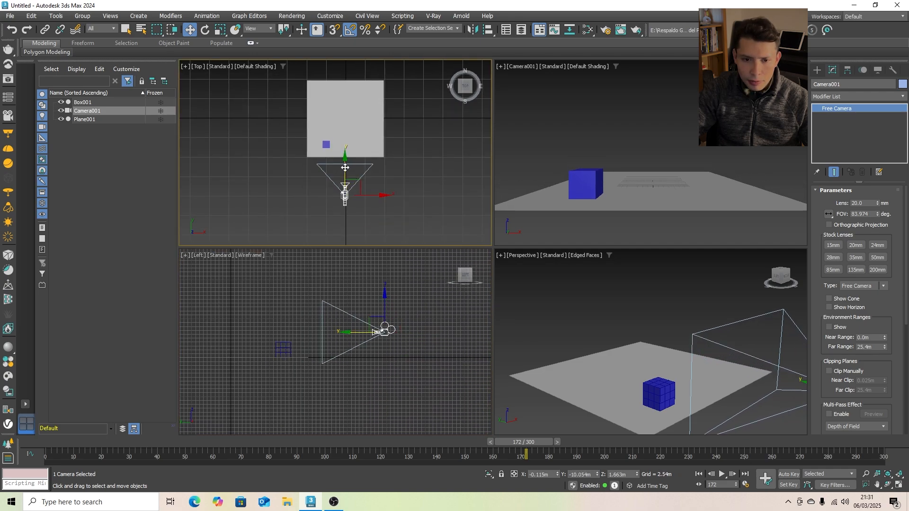
pyautogui.moveTo(347, 168); pyautogui.dragTo(347, 173)
# - Play the animation through the camera view to check the wider framing, and return to frame 0
pyautogui.rightClick(657, 112)
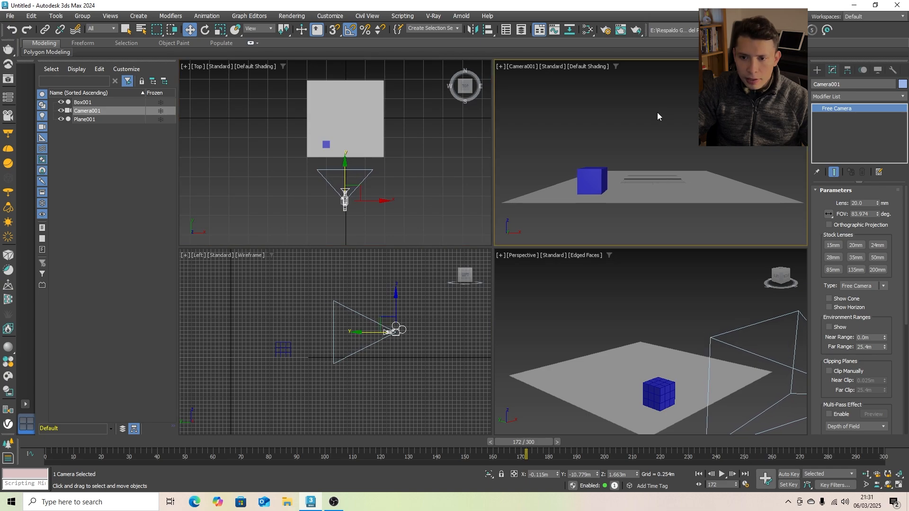
pyautogui.click(721, 474)
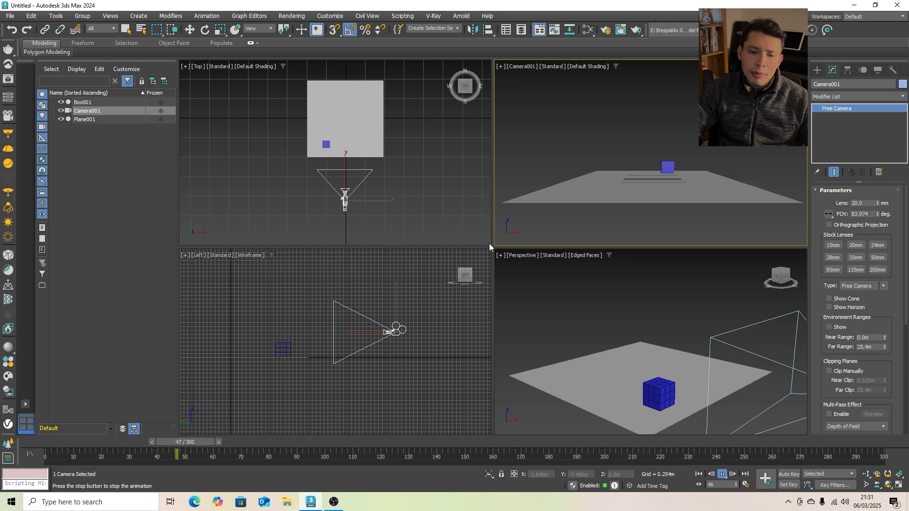
pyautogui.moveTo(243, 442); pyautogui.dragTo(37, 439)
pyautogui.press('w')
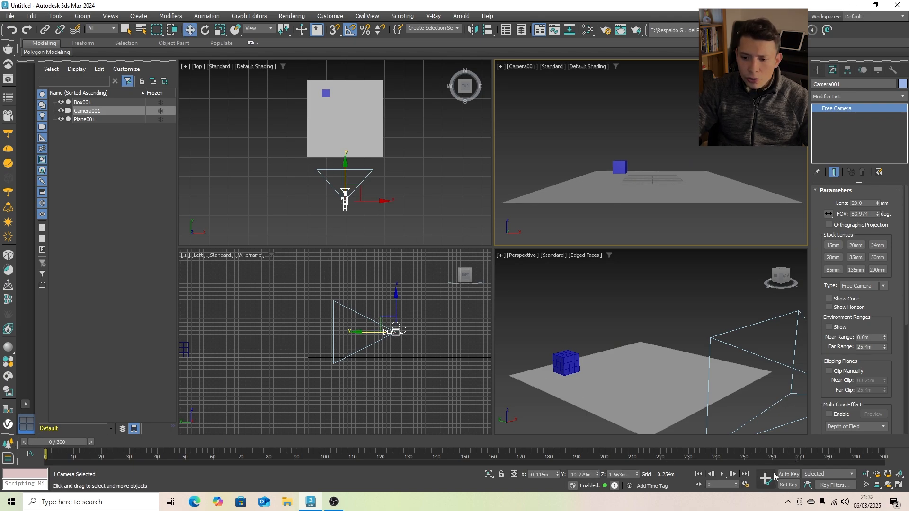
# - With Auto Key on at frame 300, rotate the camera counterclockwise in the Top view so it faces diagonally across the plane
pyautogui.click(786, 472)
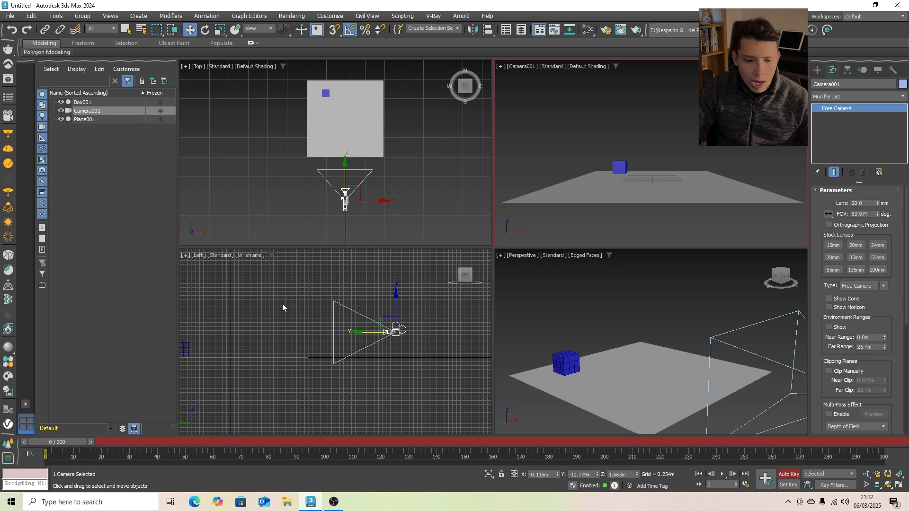
pyautogui.moveTo(71, 441); pyautogui.dragTo(866, 408)
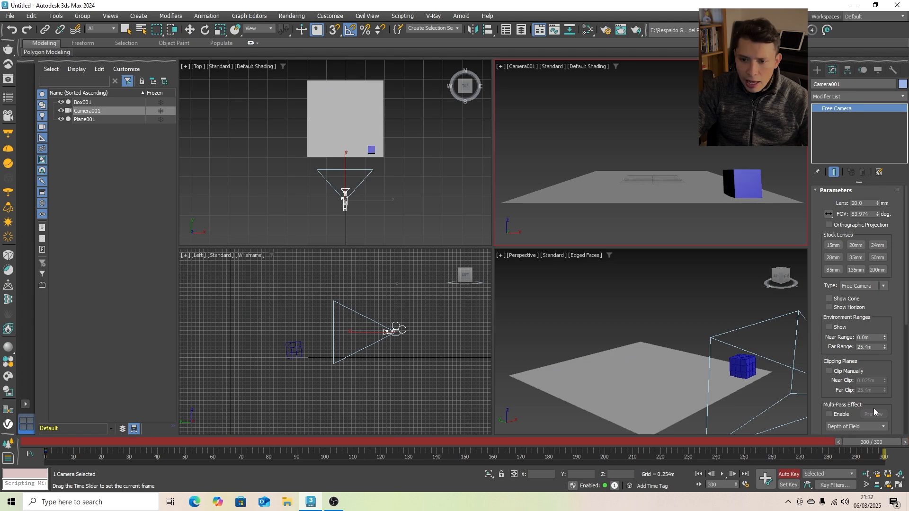
pyautogui.press('w')
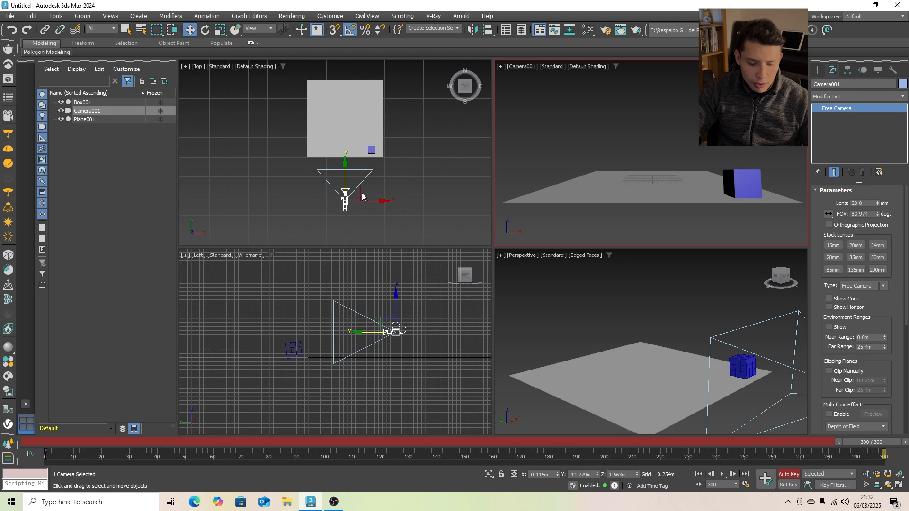
pyautogui.press('e')
pyautogui.moveTo(387, 183); pyautogui.dragTo(384, 156)
# - At frame 300, move the camera beside the plane's corner to about X 7.234 m, Y -7.241 m and turn Auto Key off
pyautogui.press('w')
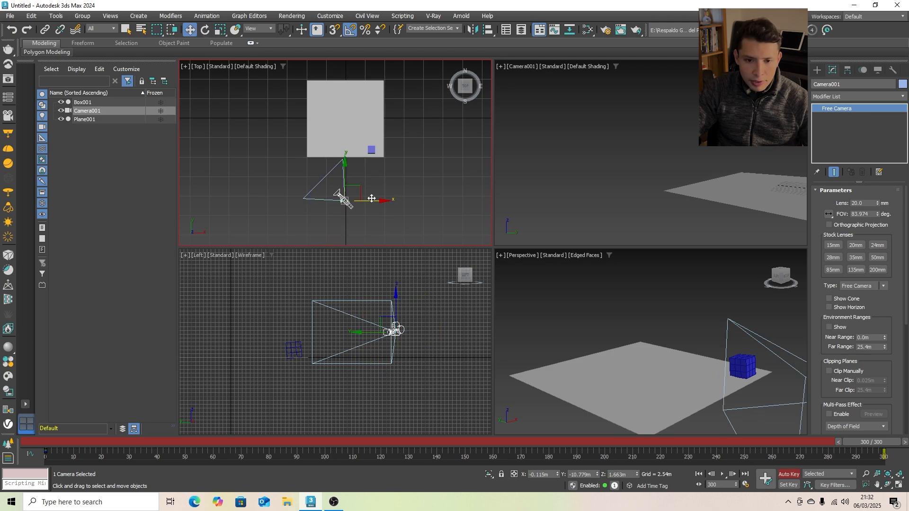
pyautogui.moveTo(362, 187); pyautogui.dragTo(418, 160)
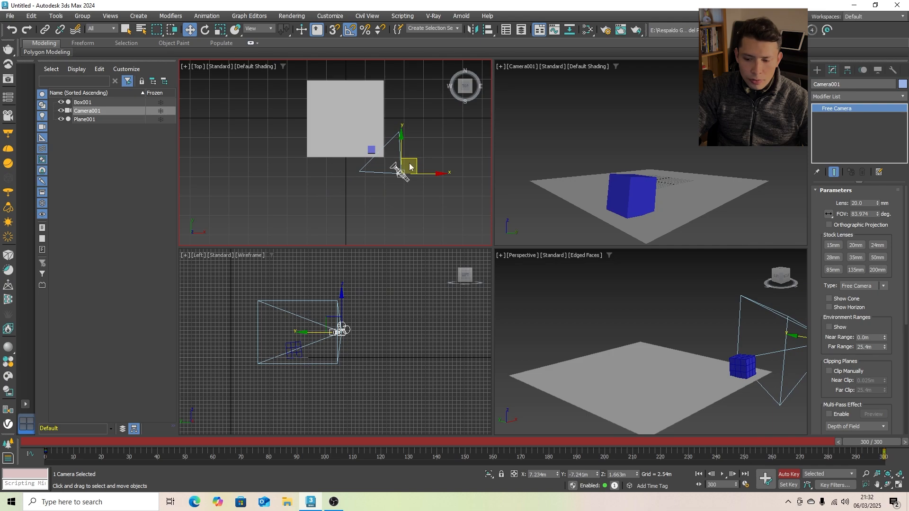
pyautogui.click(788, 474)
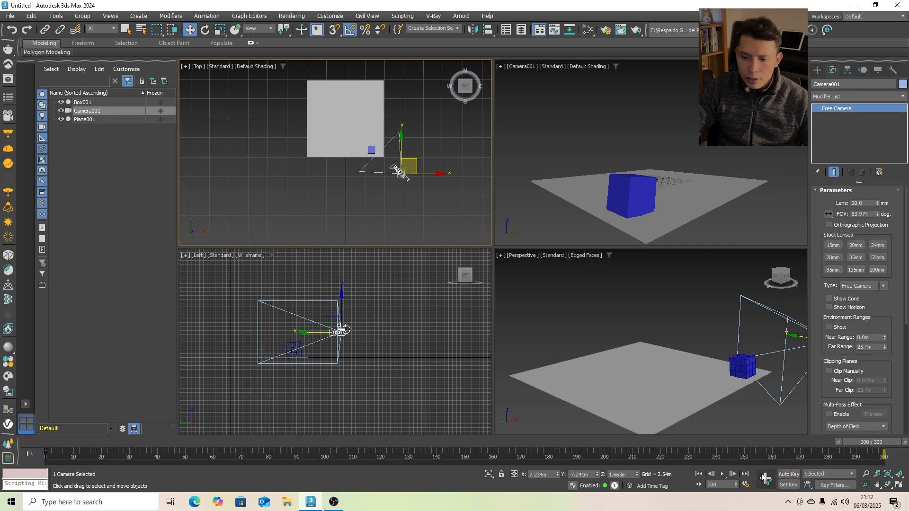
# - Maximize the camera view, play the animation from frame 0 to review the camera movement, and return to frame 0
pyautogui.moveTo(862, 440); pyautogui.dragTo(1, 441)
pyautogui.press('w')
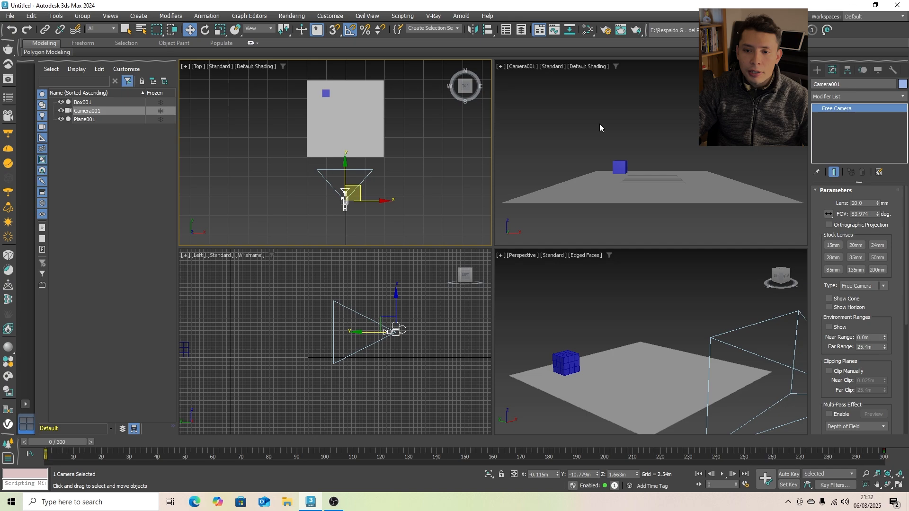
pyautogui.rightClick(561, 124)
pyautogui.click(899, 484)
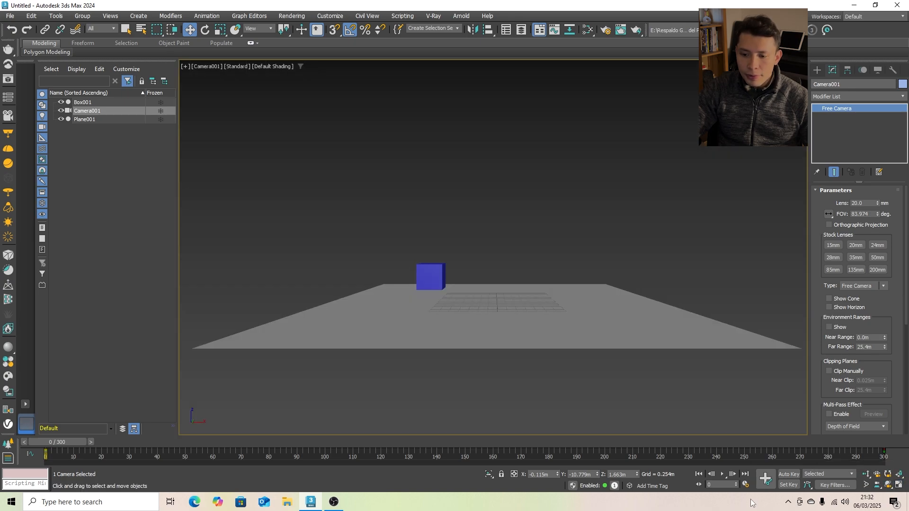
pyautogui.click(723, 475)
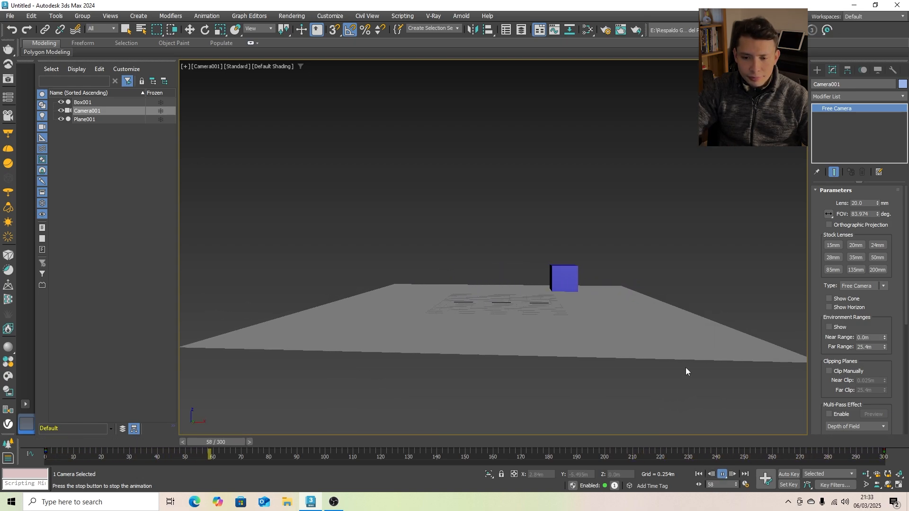
pyautogui.moveTo(319, 442); pyautogui.dragTo(34, 450)
pyautogui.press('w')
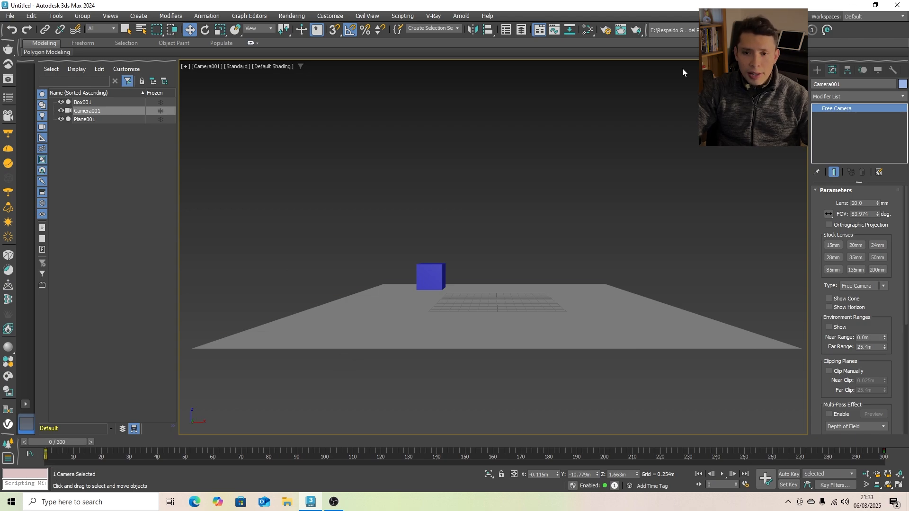
# - In the render setup, set the end of the frame range to 2000 and return the time output to Single
pyautogui.click(607, 31)
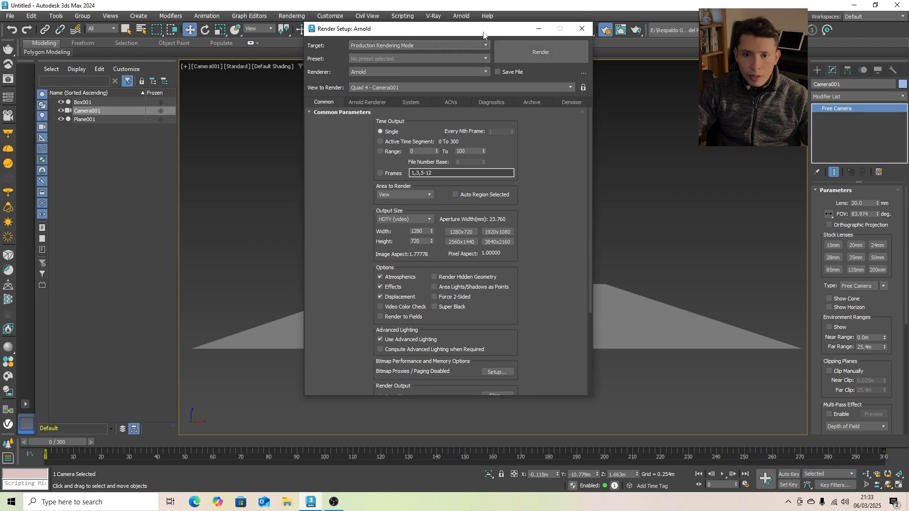
pyautogui.moveTo(483, 34); pyautogui.dragTo(584, 67)
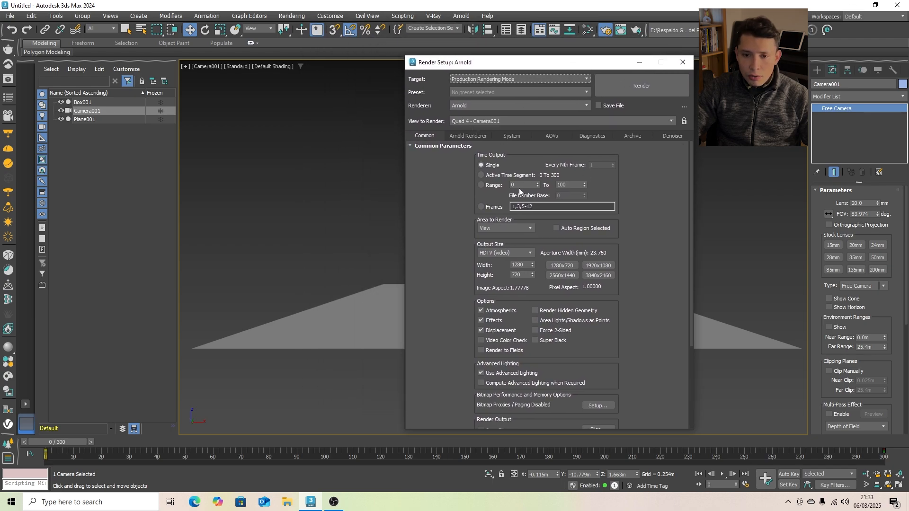
pyautogui.click(487, 186)
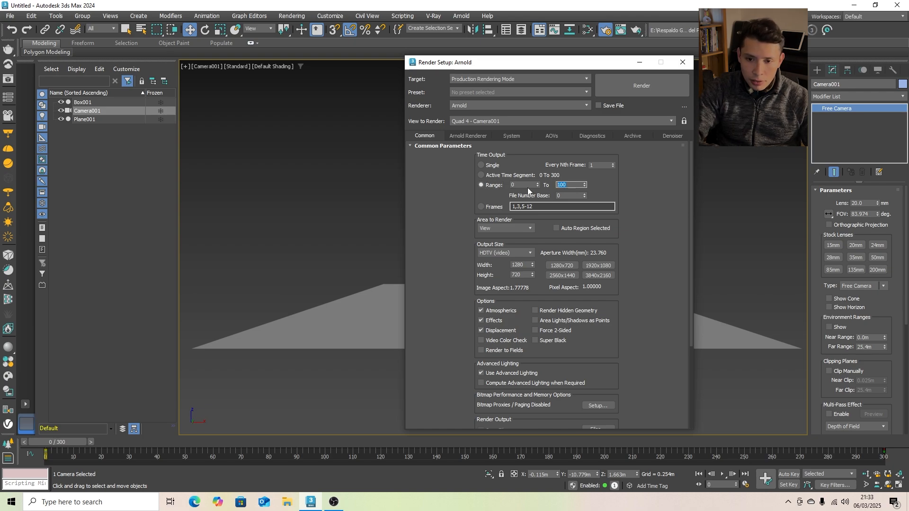
pyautogui.write('2000')
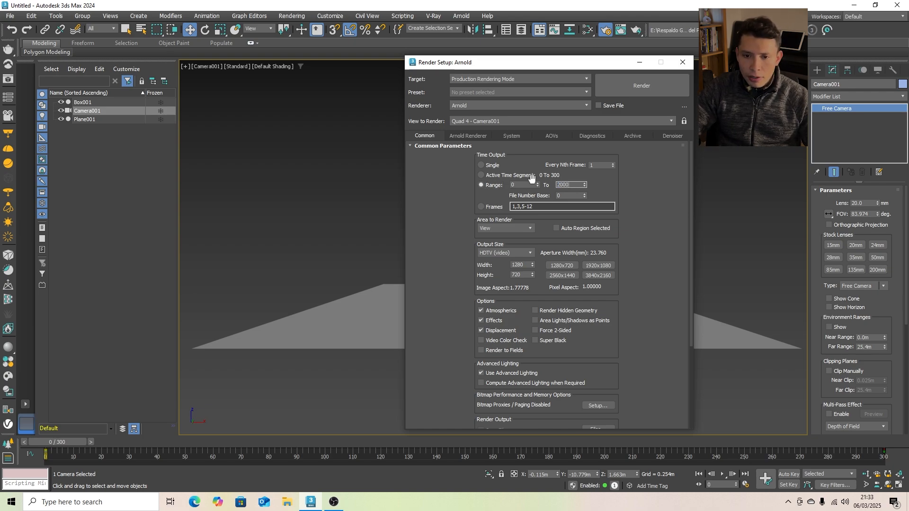
pyautogui.click(503, 164)
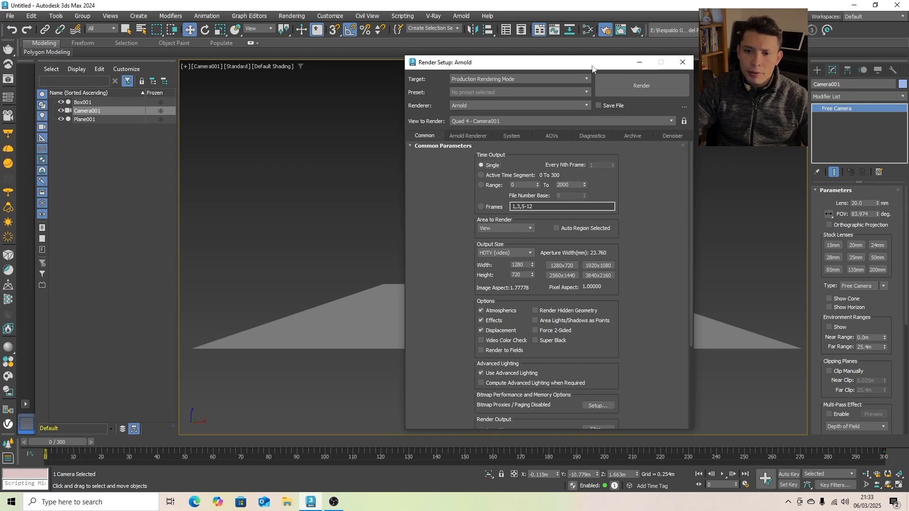
# - Render frame 0 of the camera view with Arnold, examine the image, and close the render view and render setup
pyautogui.moveTo(633, 62); pyautogui.dragTo(491, 84)
pyautogui.click(500, 115)
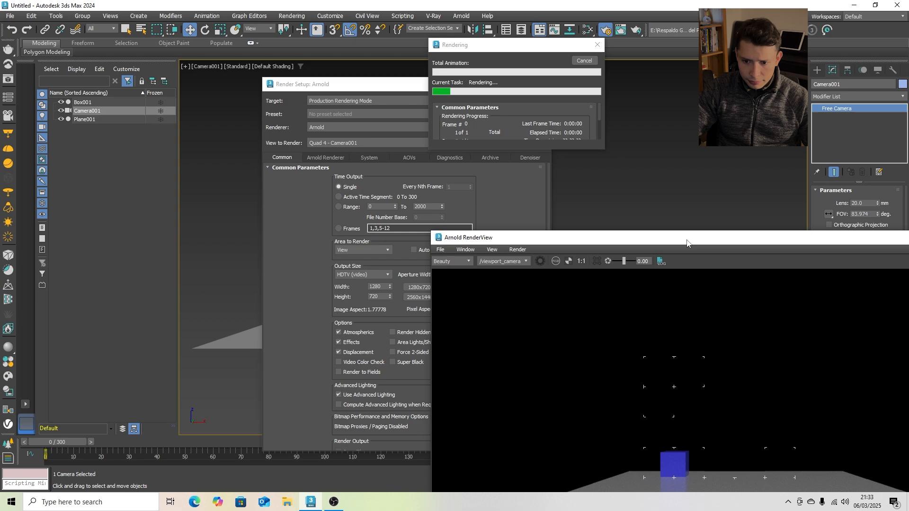
pyautogui.moveTo(682, 239); pyautogui.dragTo(431, 74)
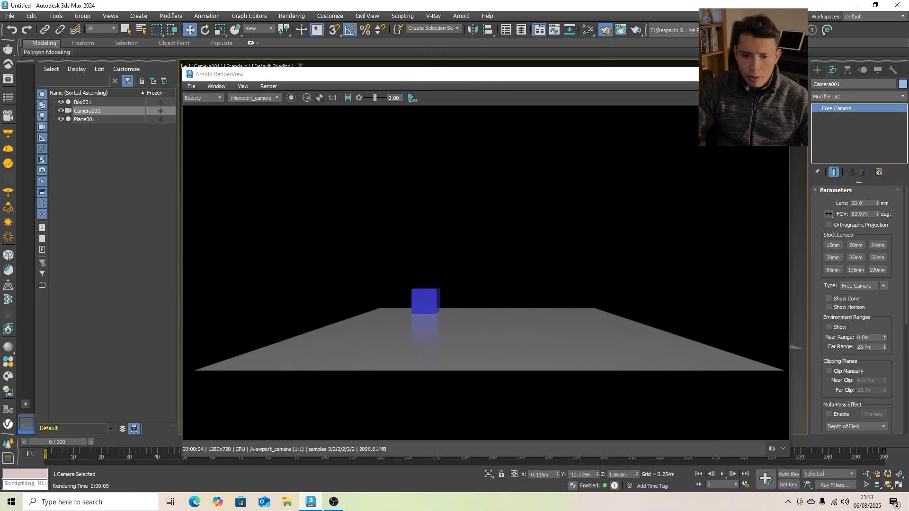
pyautogui.click(778, 74)
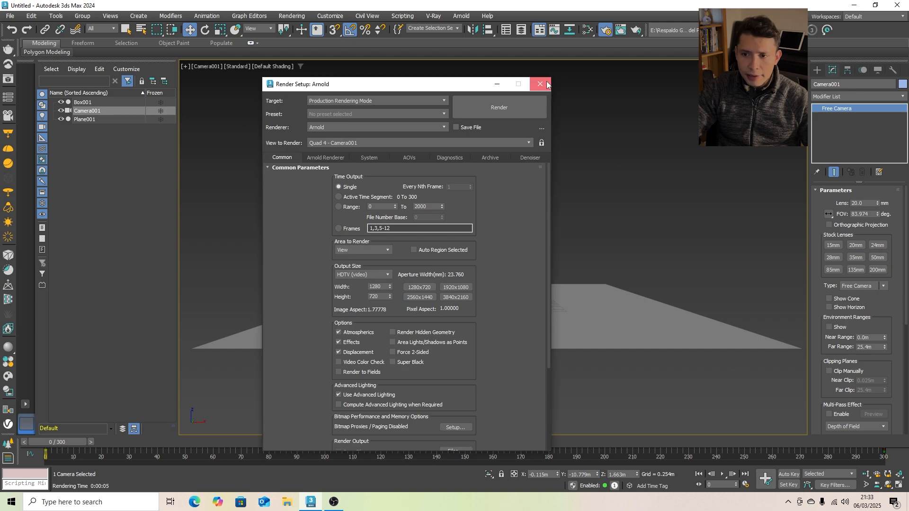
pyautogui.click(543, 84)
# - In the Front view, create a targeted Arnold light above the center of the plane, aimed downward with a target distance of about 2.93 m
pyautogui.click(818, 71)
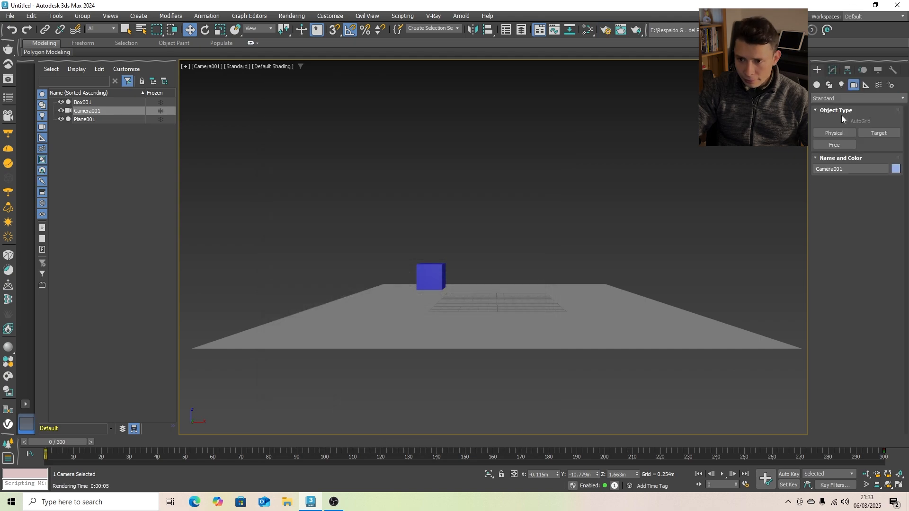
pyautogui.click(841, 85)
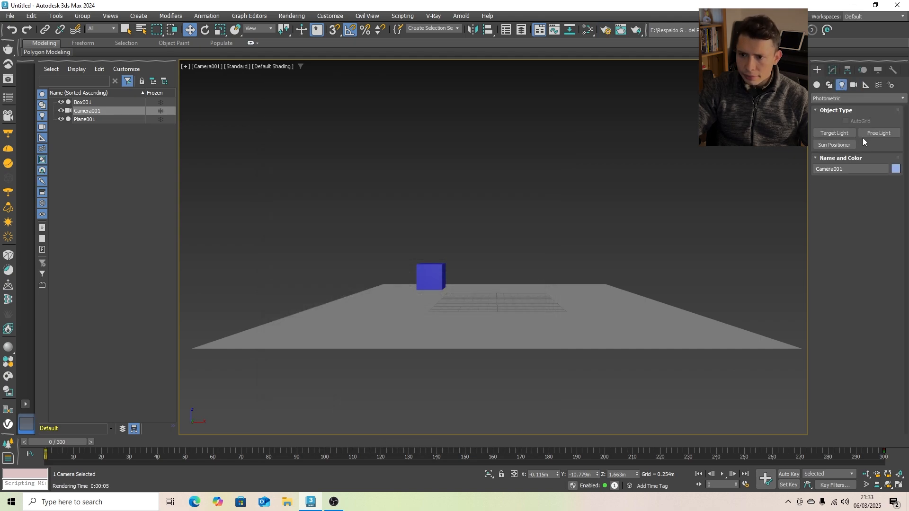
pyautogui.click(833, 99)
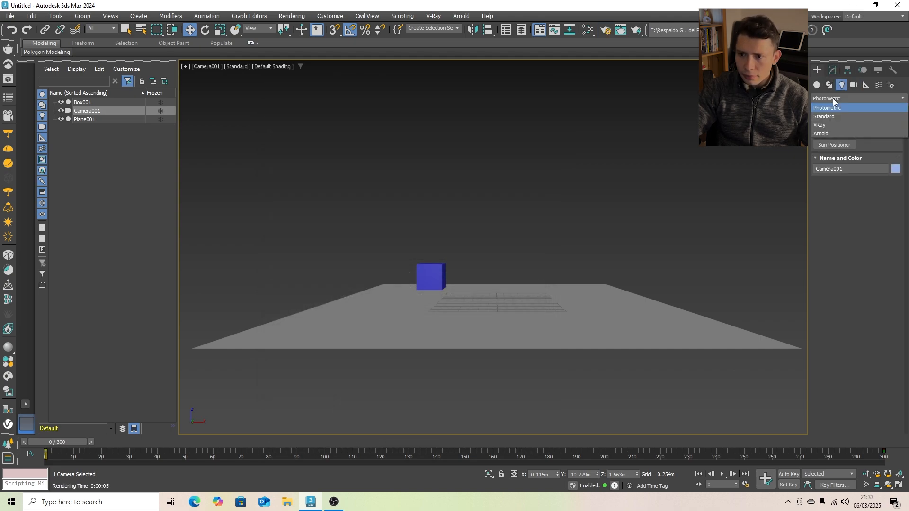
pyautogui.click(834, 133)
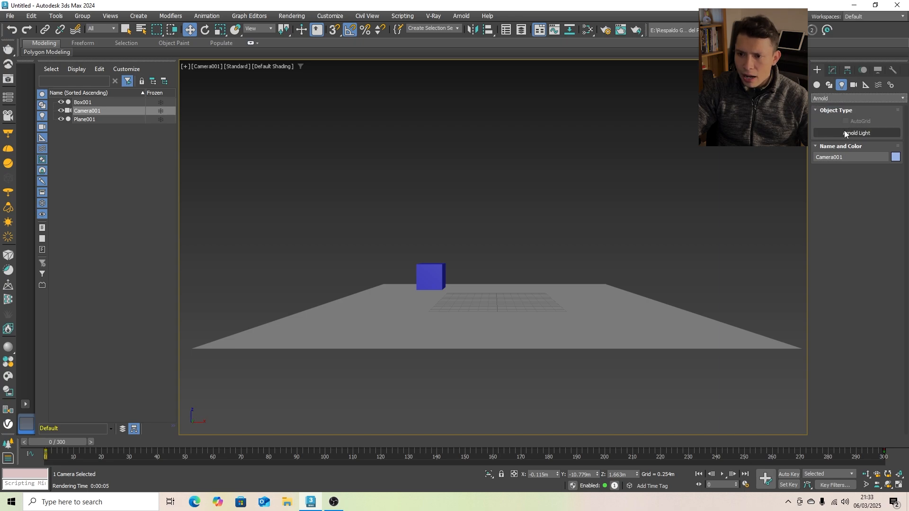
pyautogui.click(845, 134)
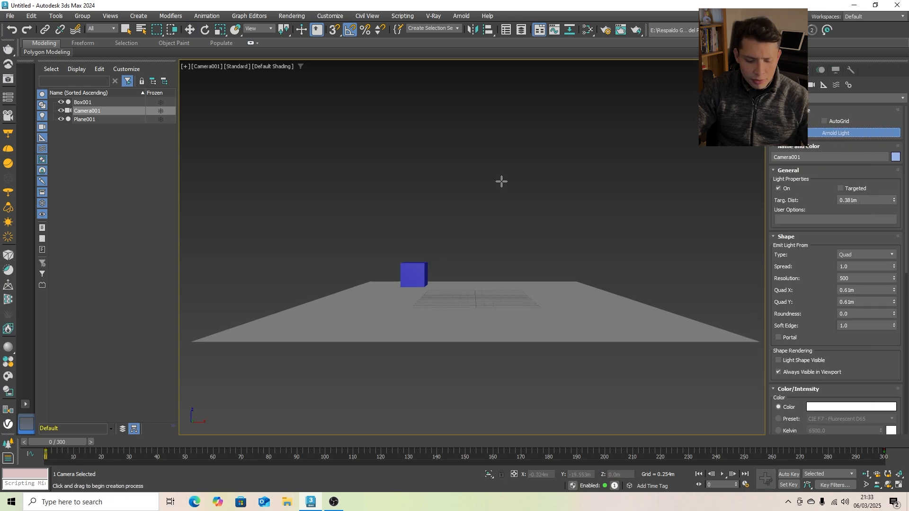
pyautogui.press('f')
pyautogui.scroll(-4, 497, 185)
pyautogui.moveTo(477, 90); pyautogui.dragTo(480, 146)
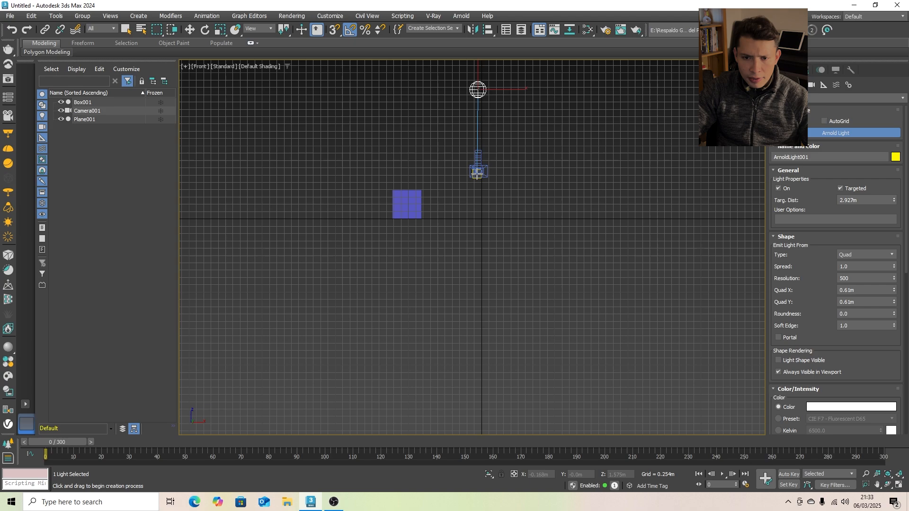
pyautogui.moveTo(477, 174); pyautogui.dragTo(477, 175)
# - Return to the four-viewport layout with a Top view and change the Perspective viewport to the Camera001 view
pyautogui.press('t')
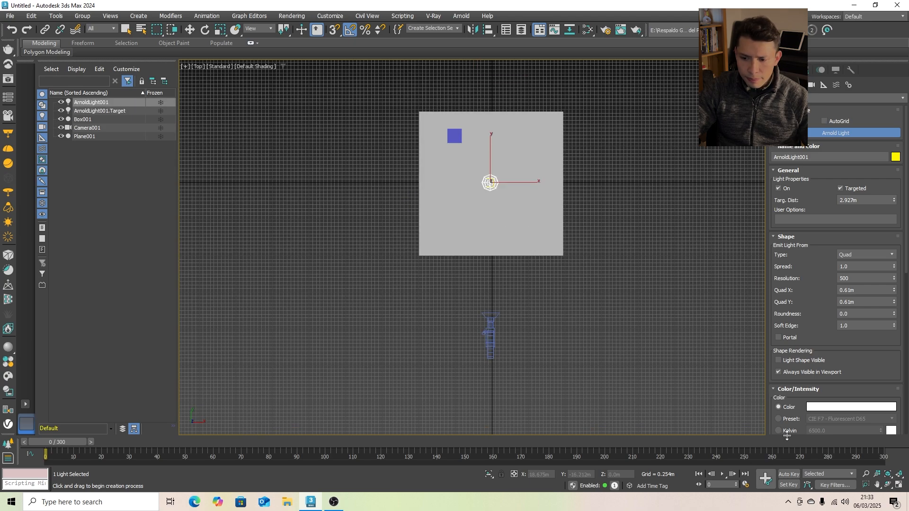
pyautogui.click(901, 484)
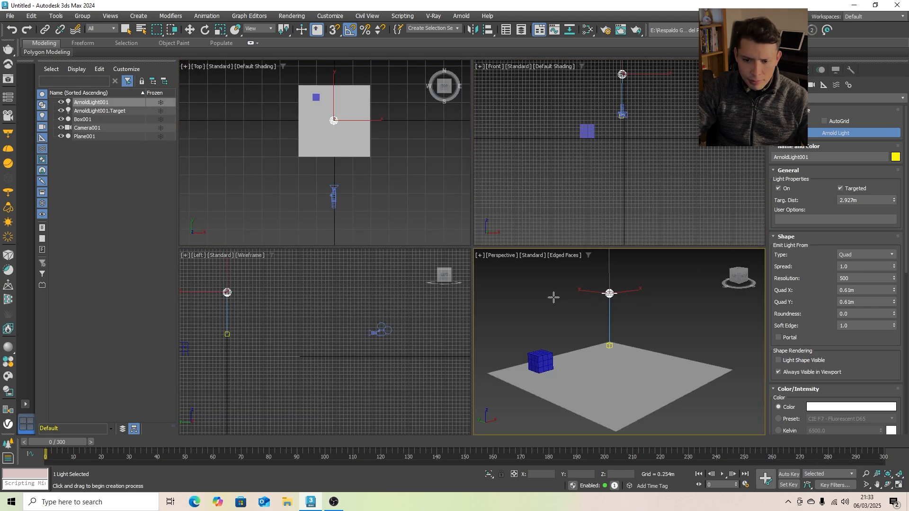
pyautogui.press('c')
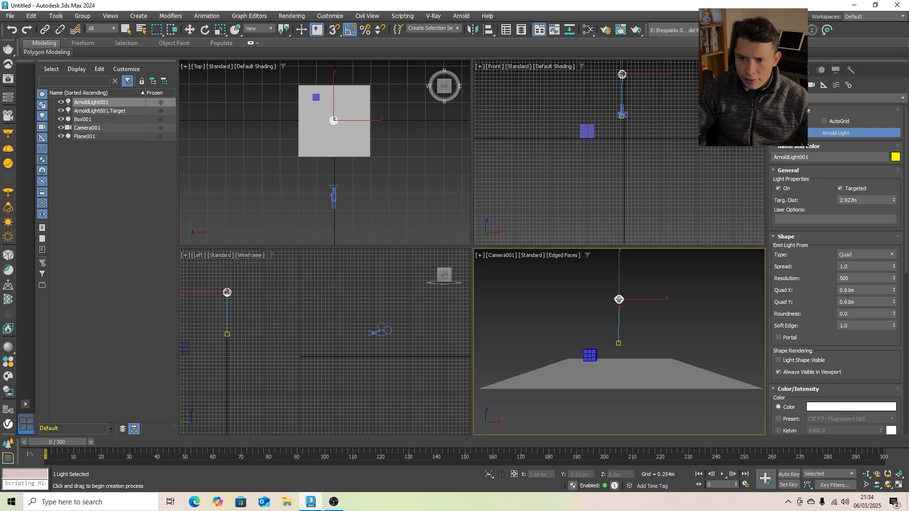
# - Render the camera view with Arnold, examine the new light's effect, and close the render view
pyautogui.click(637, 30)
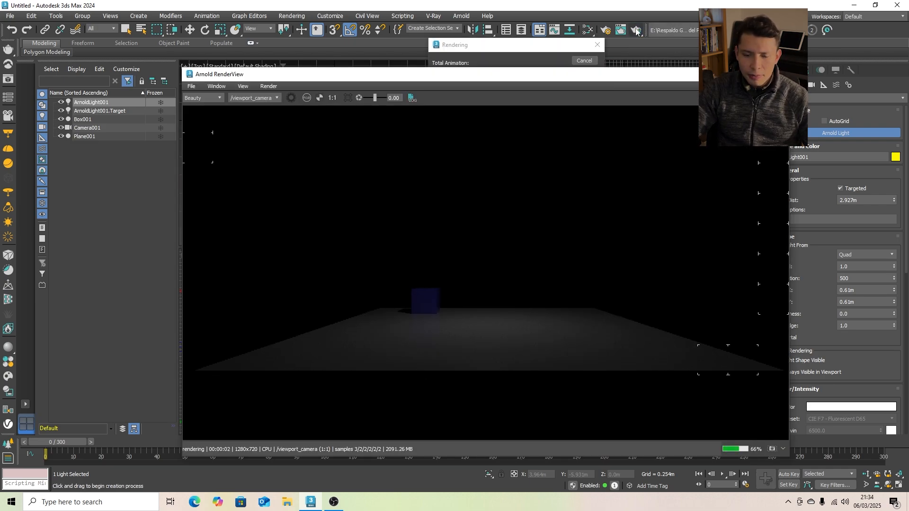
pyautogui.click(778, 74)
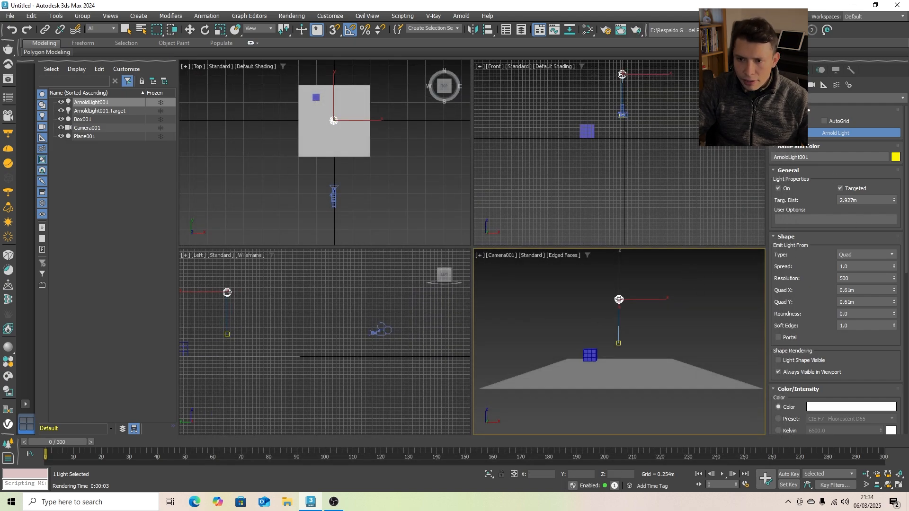
# - Set the Arnold light's intensity to 5 and check the brighter lighting in a test render of the camera view
pyautogui.press('w')
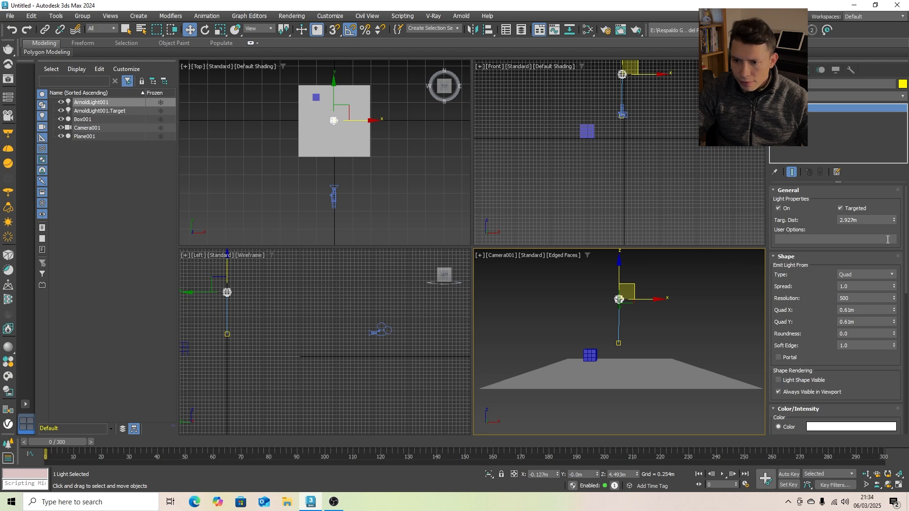
pyautogui.moveTo(906, 251); pyautogui.dragTo(897, 318)
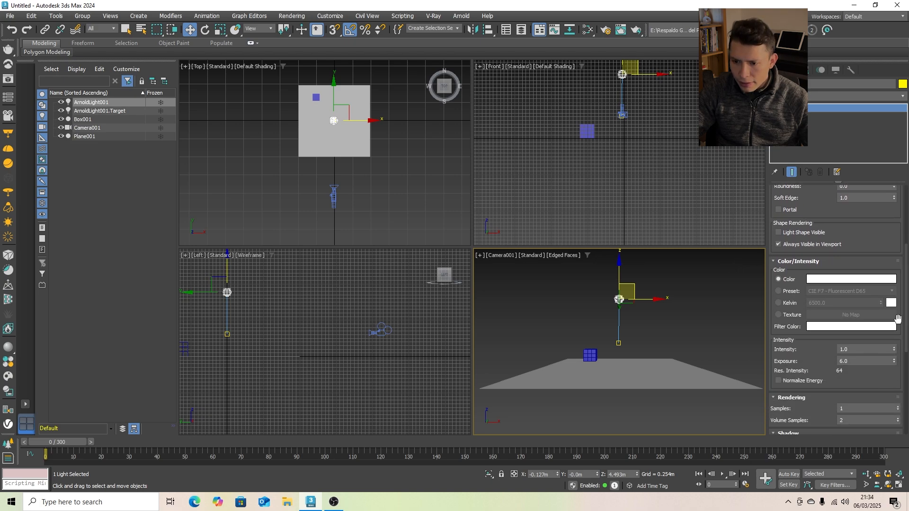
pyautogui.doubleClick(866, 349)
pyautogui.write('5')
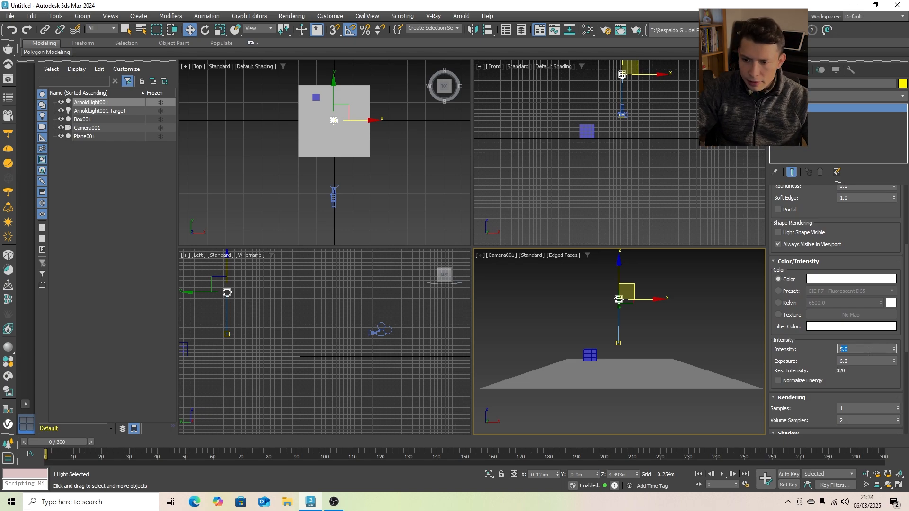
pyautogui.click(754, 330)
pyautogui.click(635, 29)
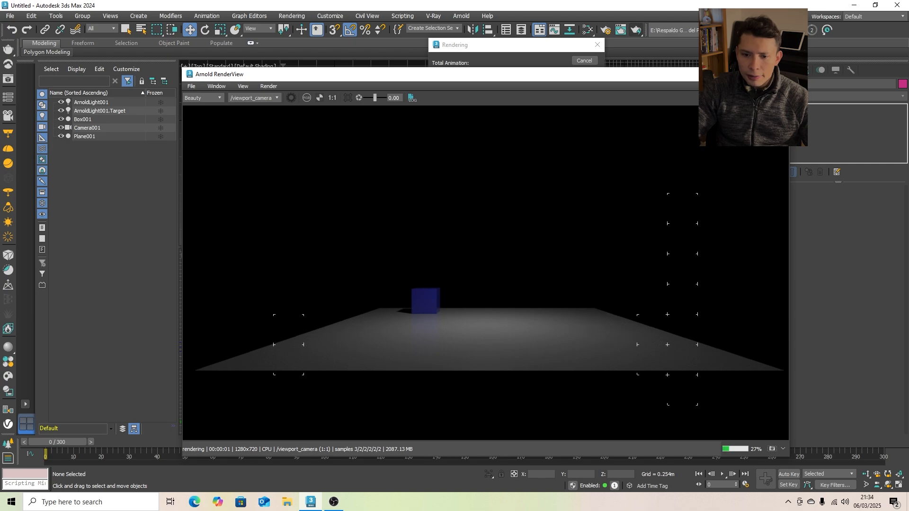
pyautogui.click(779, 74)
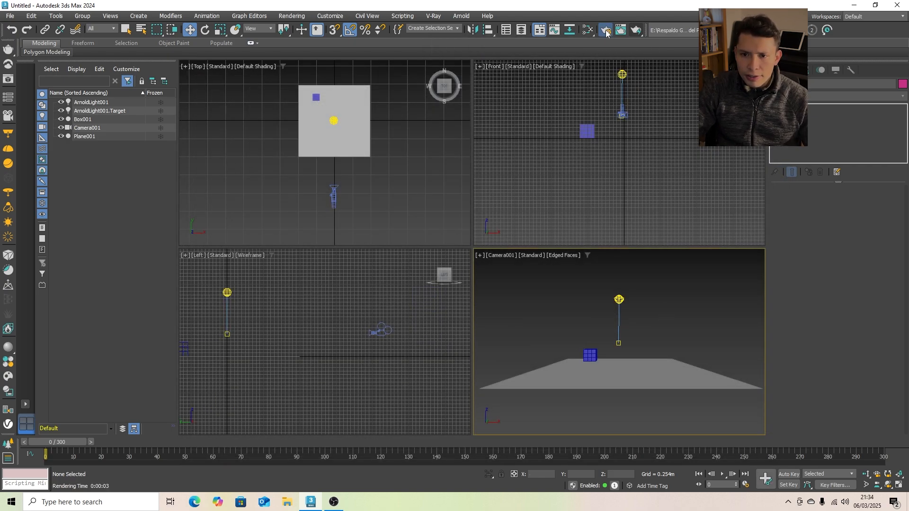
# - In the render setup, set the time output to a frame range ending at 3000 and the output size to 1920x1080
pyautogui.click(630, 30)
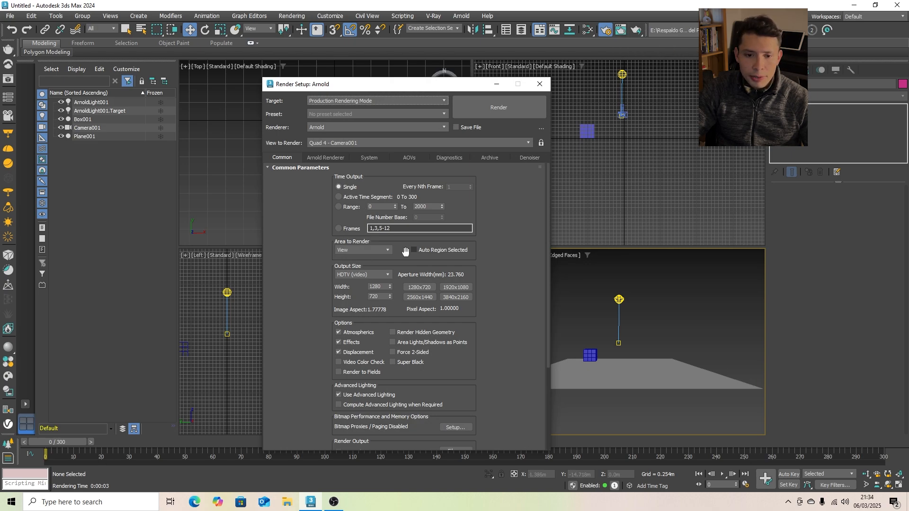
pyautogui.click(339, 207)
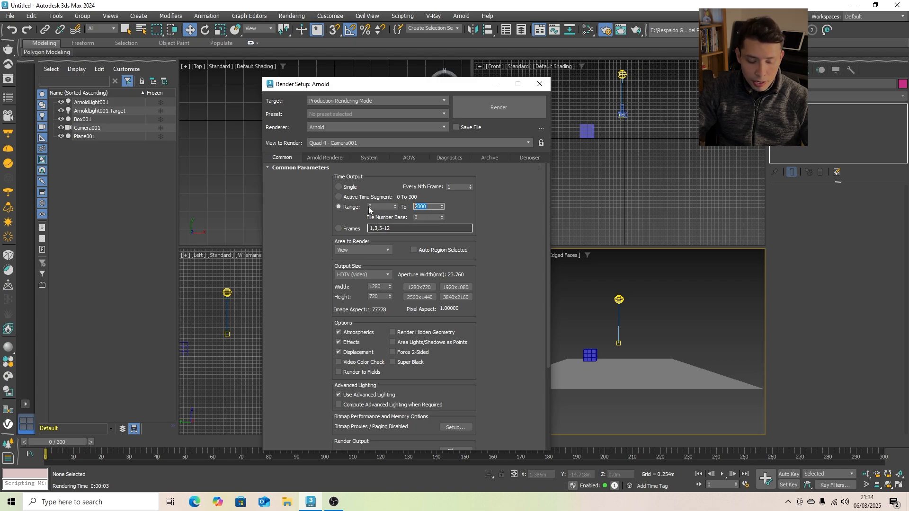
pyautogui.write('3000')
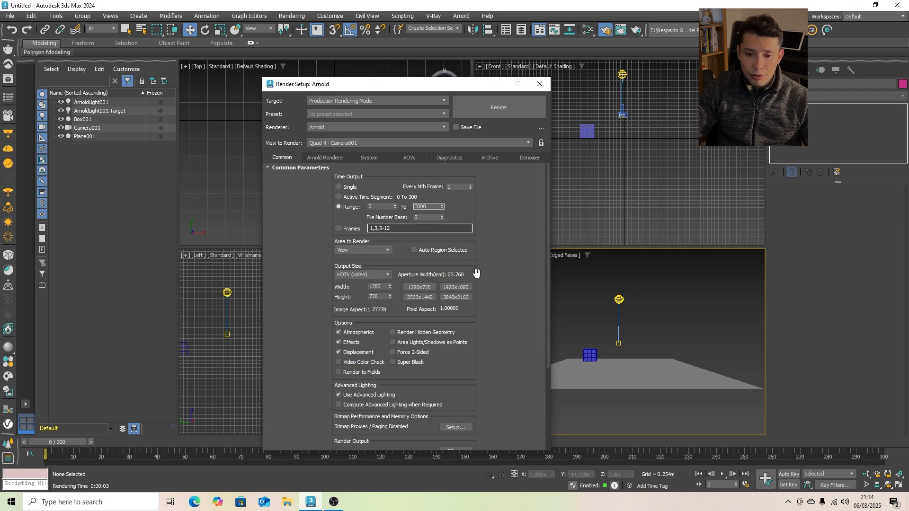
pyautogui.click(458, 290)
# - Open the render output file settings, choose the Desktop as the save location, and name the file "Animaion tutorial"
pyautogui.scroll(-3, 510, 314)
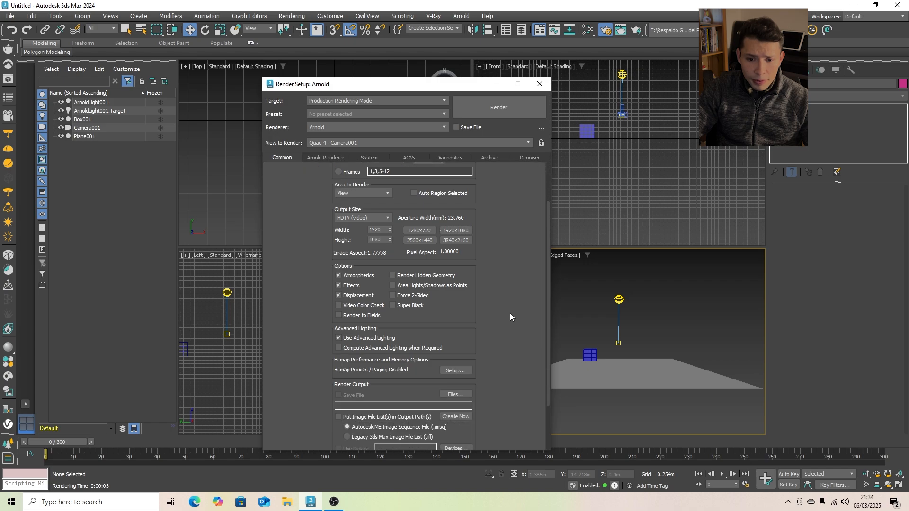
pyautogui.scroll(-1, 510, 314)
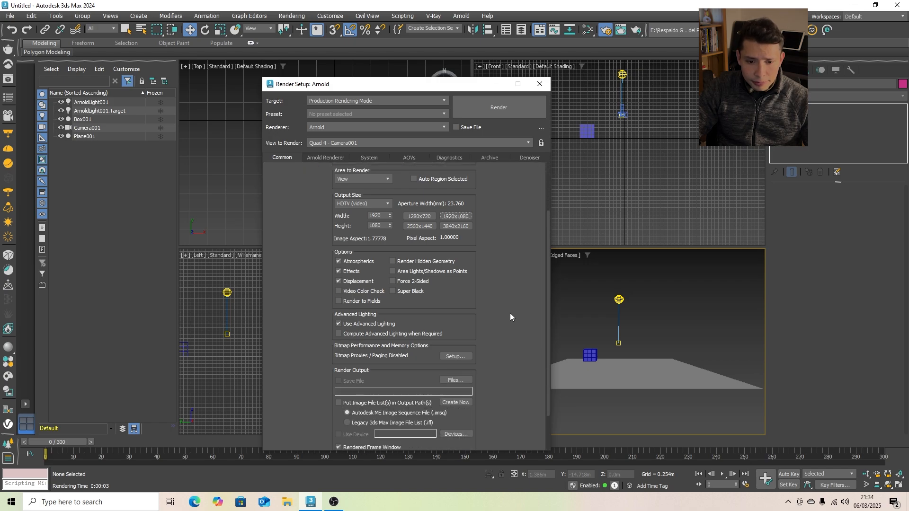
pyautogui.scroll(-3, 510, 313)
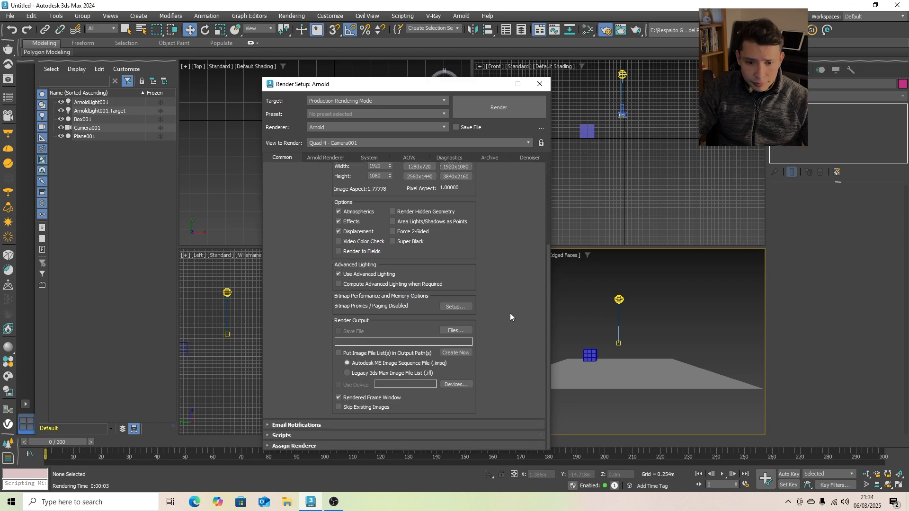
pyautogui.click(456, 330)
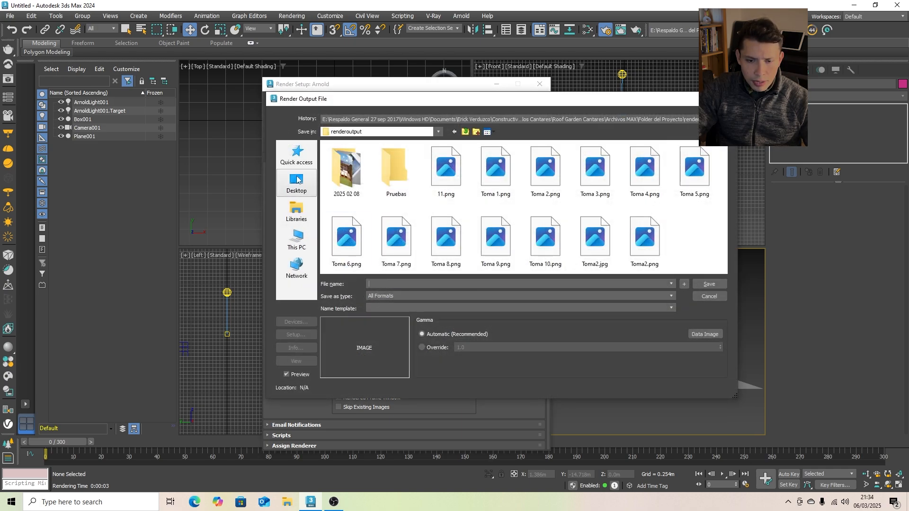
pyautogui.click(297, 183)
pyautogui.click(391, 283)
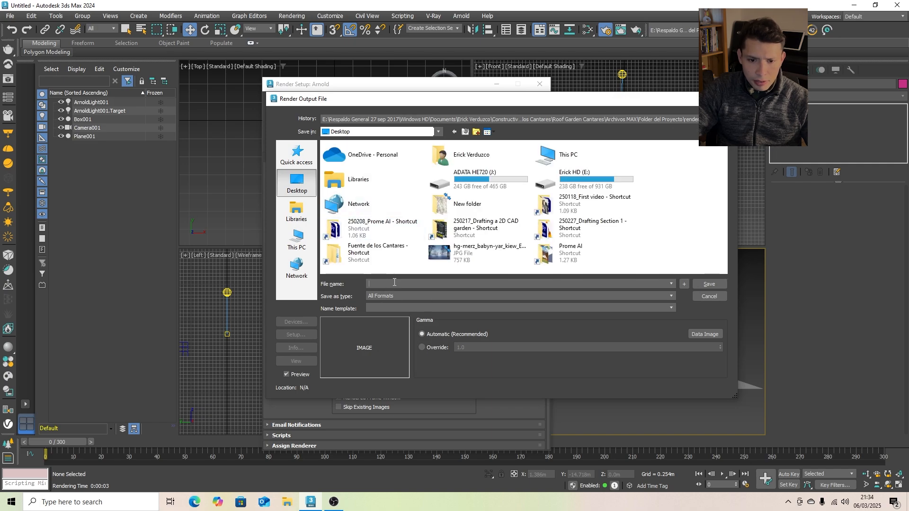
pyautogui.write('Animaion tutorial')
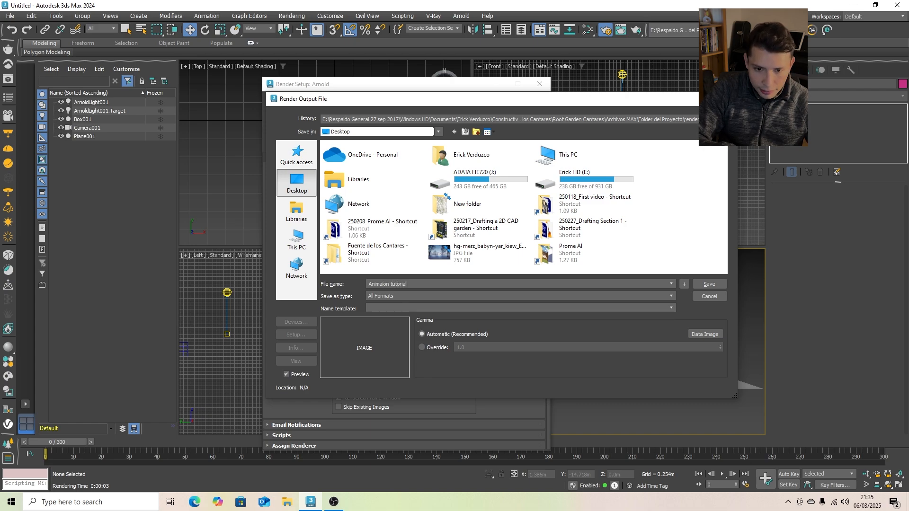
# - Save the output as a PNG with RGB 48 bit colors and alpha channel in the Frames folder, and start rendering
pyautogui.click(607, 300)
pyautogui.click(623, 295)
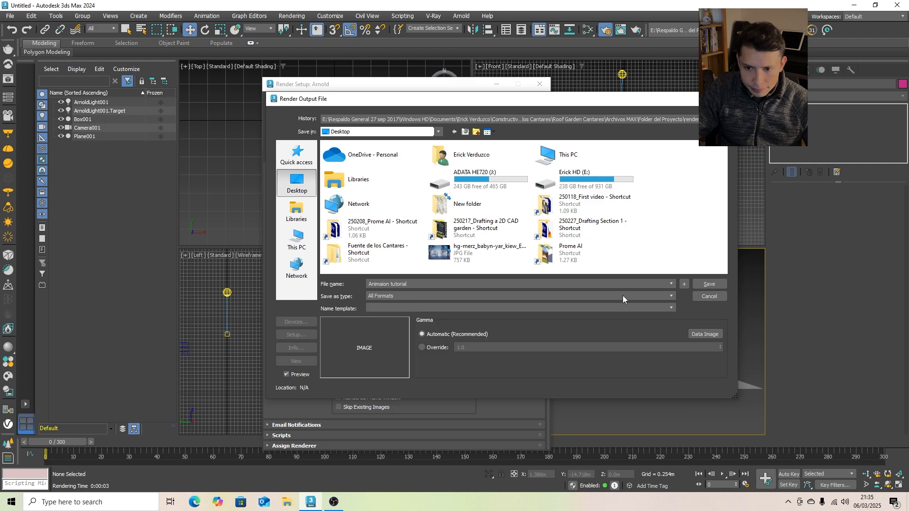
pyautogui.click(622, 296)
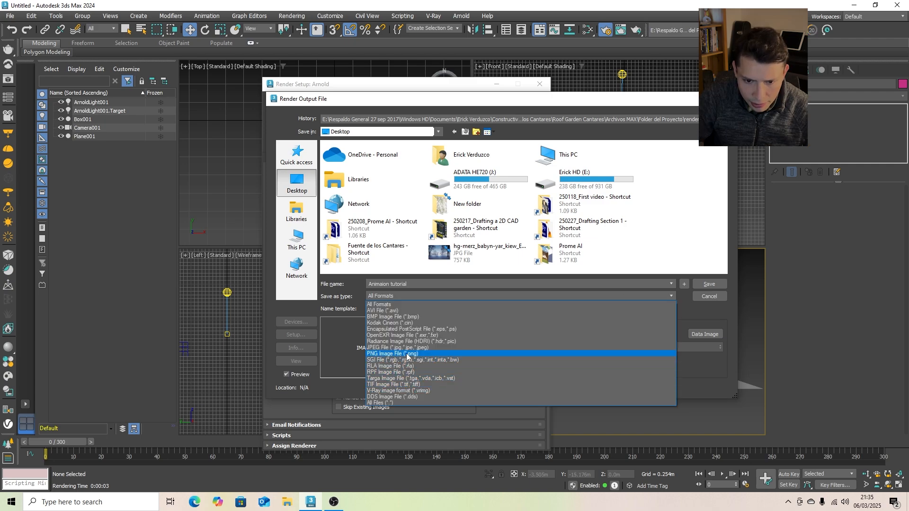
pyautogui.click(407, 354)
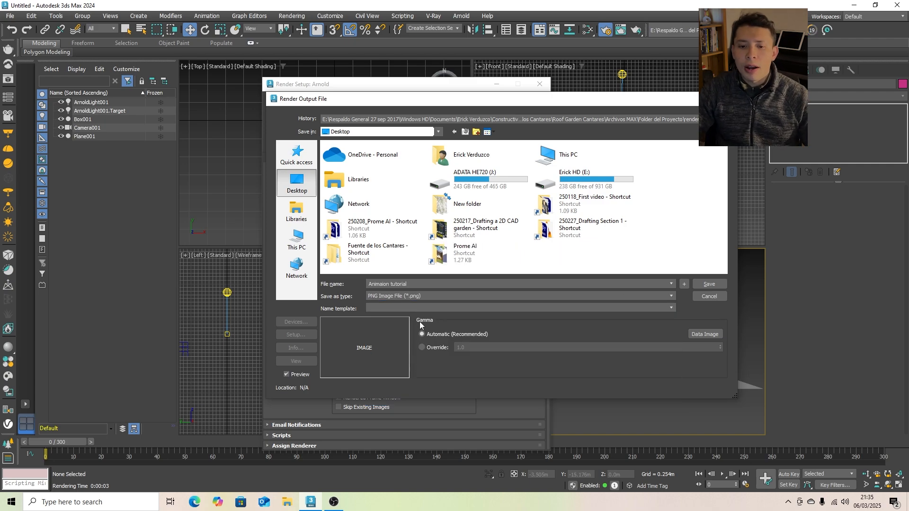
pyautogui.click(709, 284)
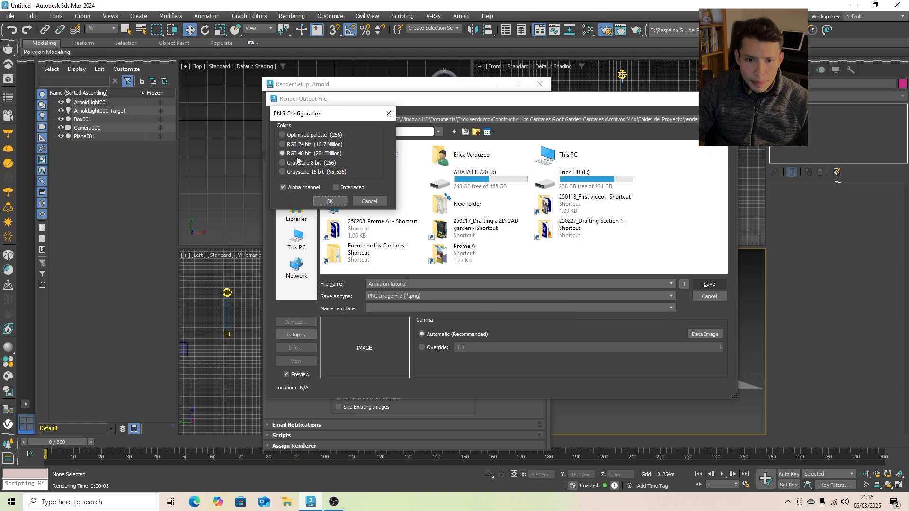
pyautogui.click(326, 201)
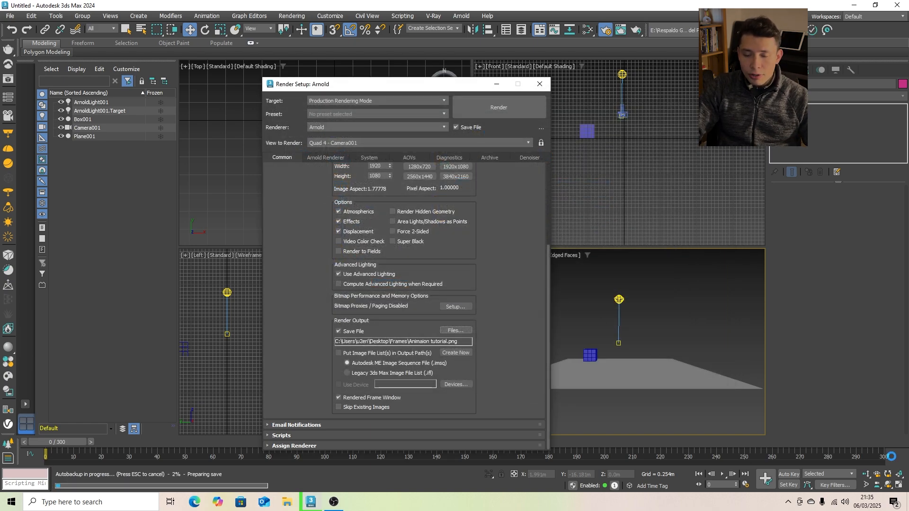
pyautogui.click(490, 107)
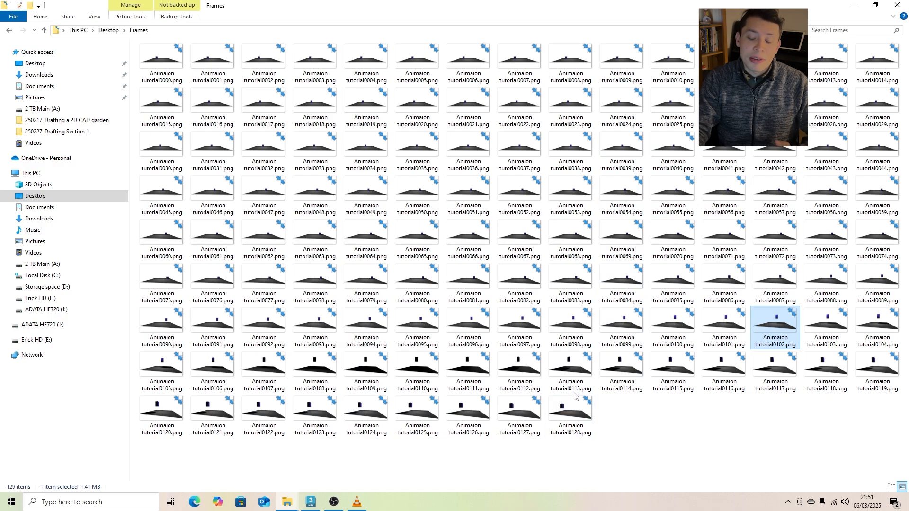
# - Switch to Photoshop and open the rendered frames as an image sequence starting with "Animaion tutorial0000.png" at 30 fps
pyautogui.click(630, 416)
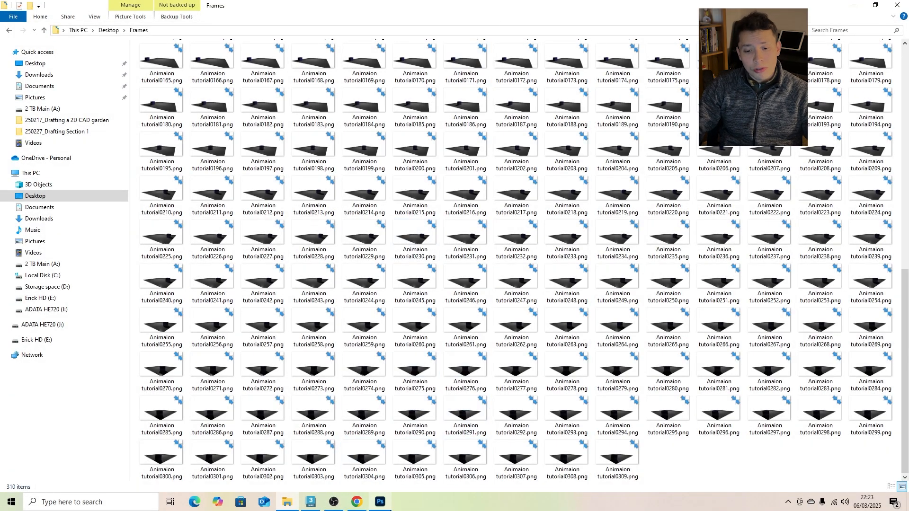
pyautogui.click(379, 502)
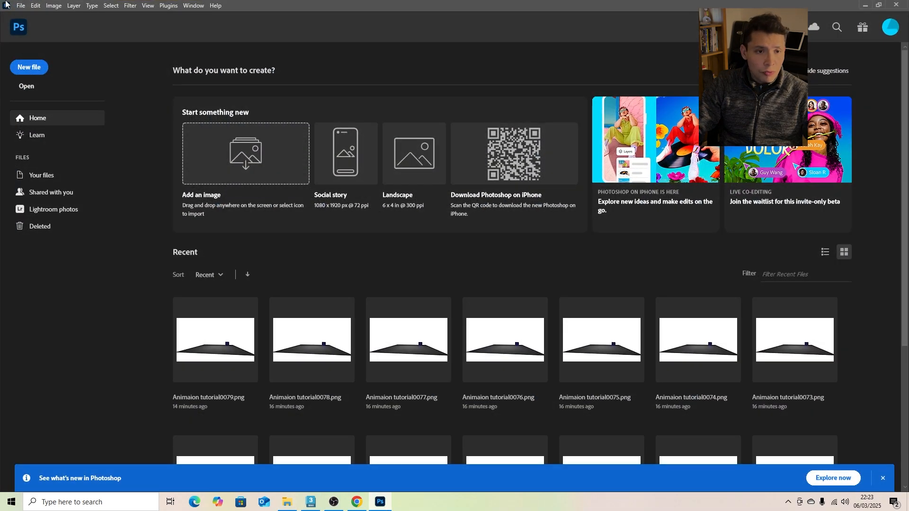
pyautogui.click(21, 6)
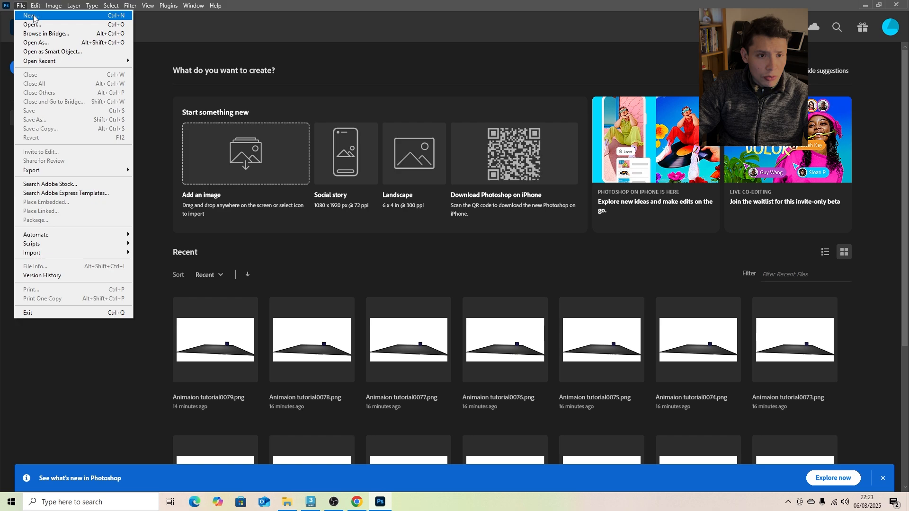
pyautogui.click(38, 25)
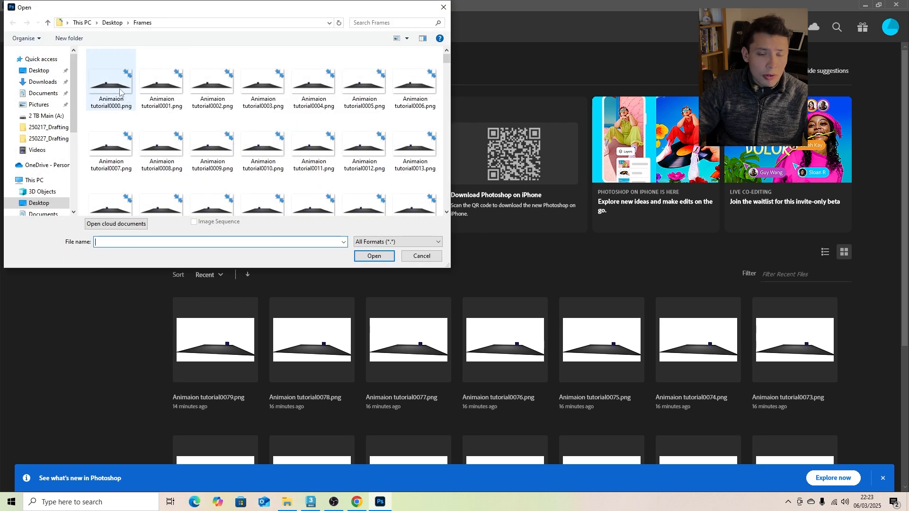
pyautogui.click(117, 82)
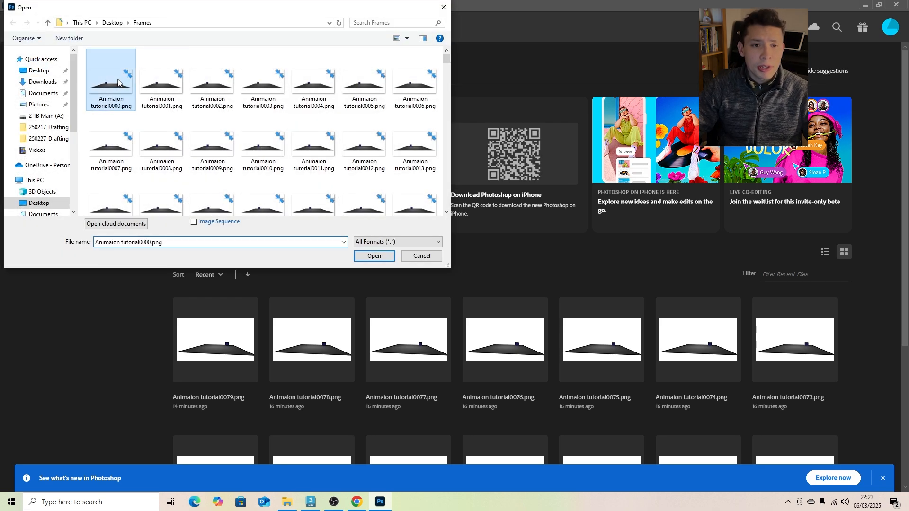
pyautogui.click(195, 222)
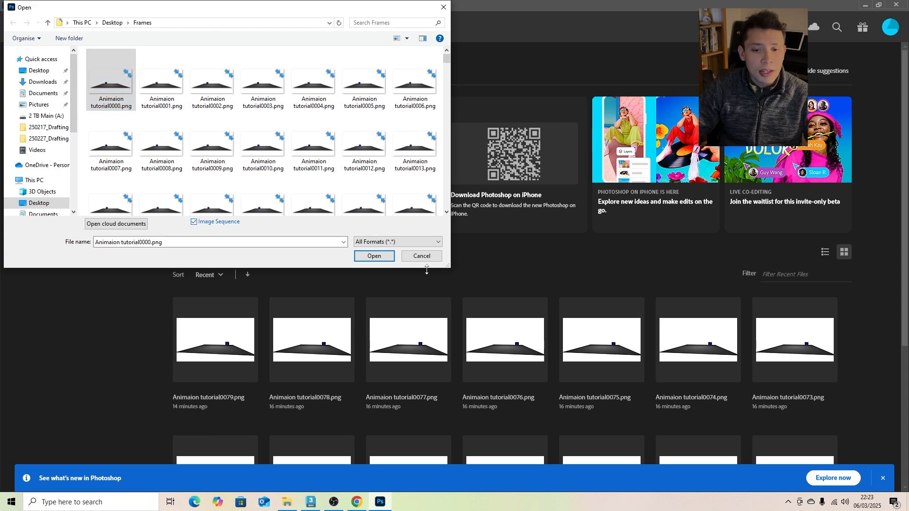
pyautogui.click(374, 257)
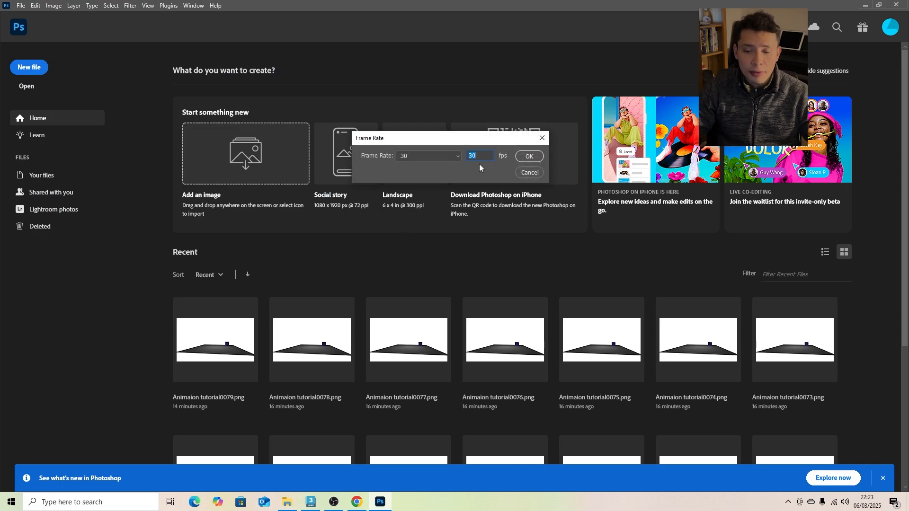
pyautogui.click(524, 157)
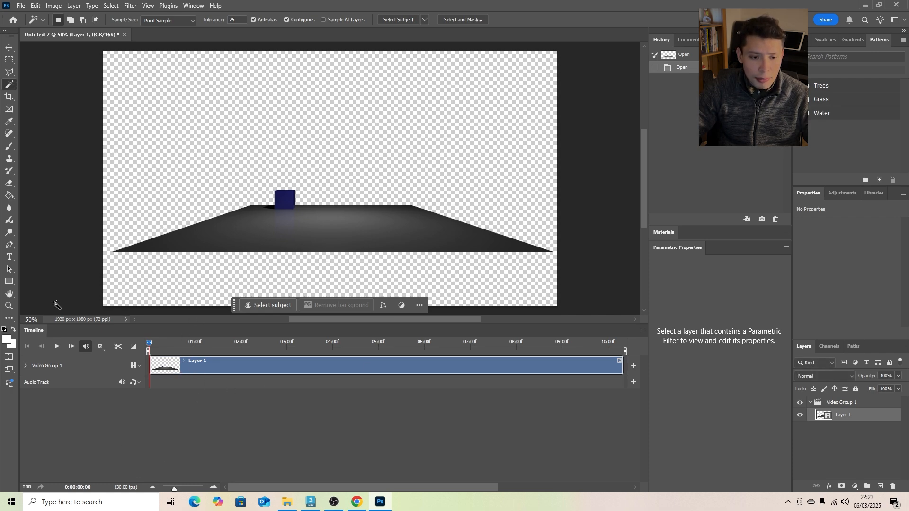
# - Play the beginning of the imported image sequence in the timeline and stop the playback
pyautogui.click(58, 349)
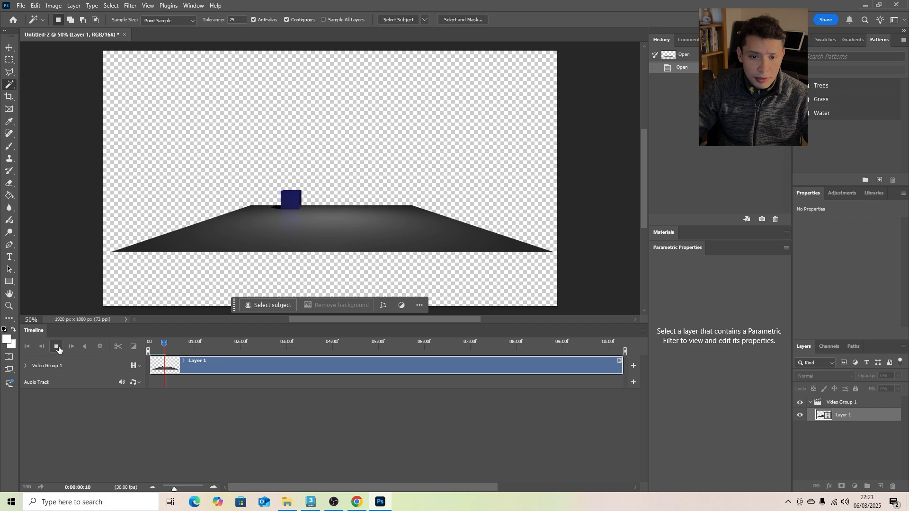
pyautogui.click(59, 350)
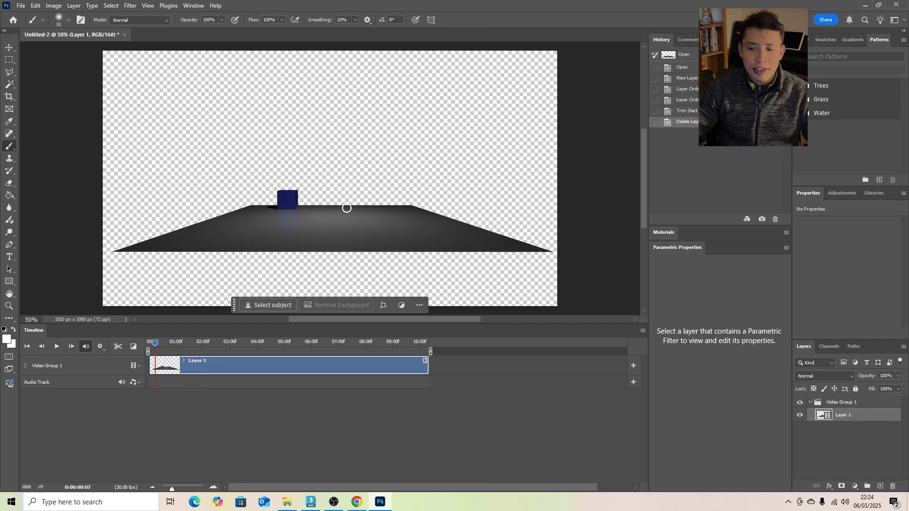
# - Add a new empty layer to Video Group 1 and try to move it above the group
pyautogui.click(851, 405)
pyautogui.click(879, 487)
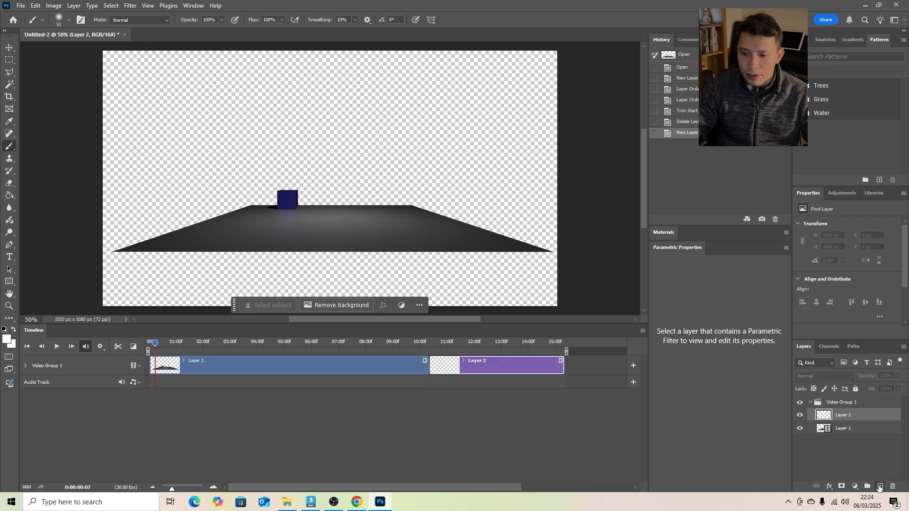
pyautogui.moveTo(826, 421); pyautogui.dragTo(827, 409)
# - Collapse Video Group 1, create a new empty layer above it on its own timeline track, and expand the group again
pyautogui.click(811, 404)
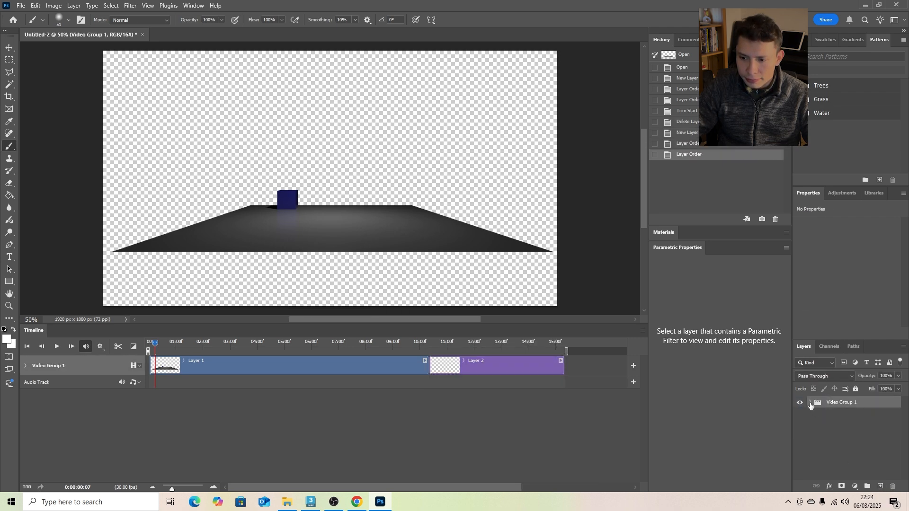
pyautogui.click(881, 486)
pyautogui.click(810, 416)
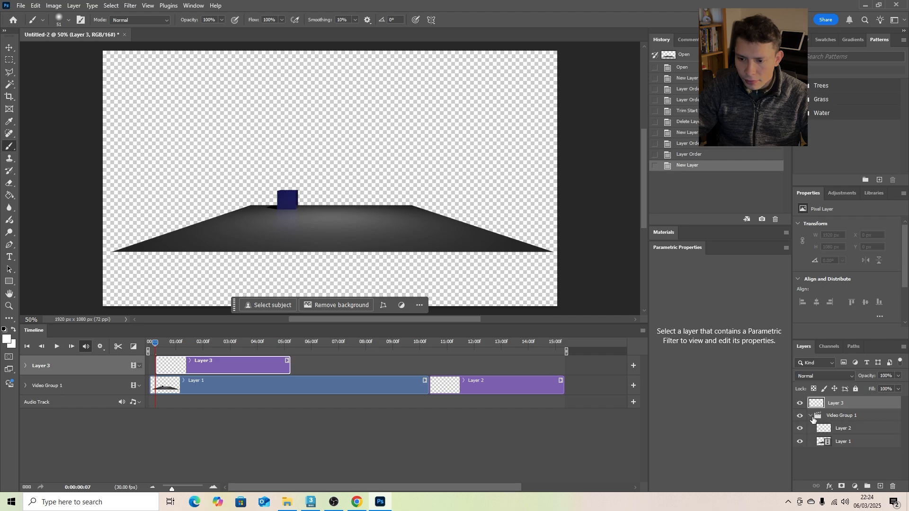
# - Delete the empty Layer 2 from Video Group 1
pyautogui.click(837, 432)
pyautogui.click(893, 486)
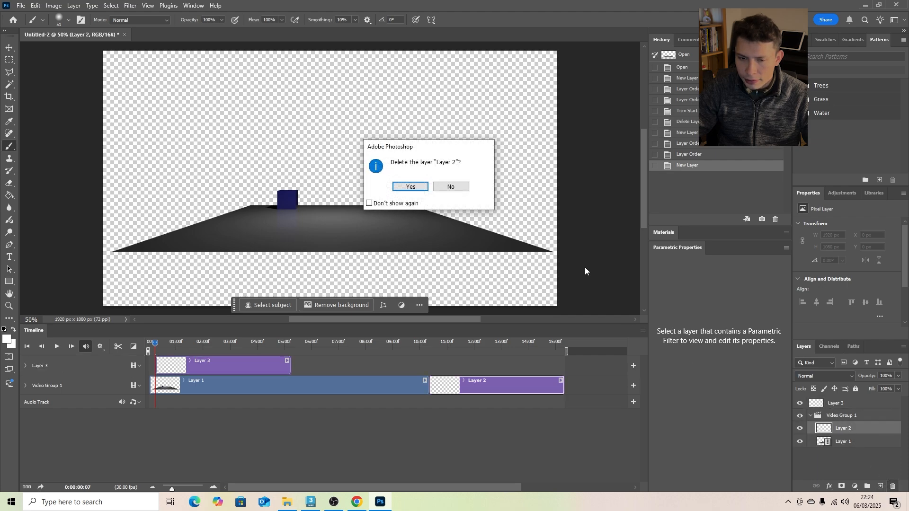
pyautogui.click(399, 187)
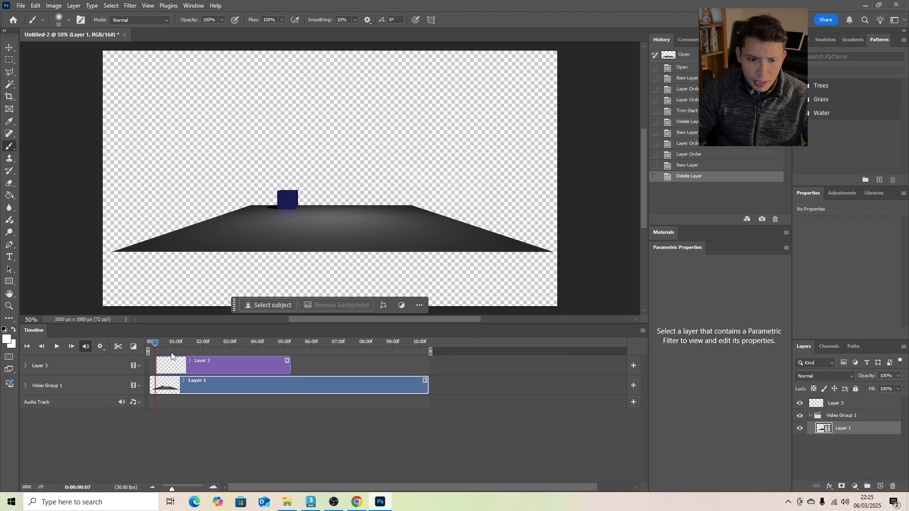
# - Select the whole canvas with the Rectangular Marquee on Layer 3 and run Generative Fill with the prompt "forest"
pyautogui.click(836, 403)
pyautogui.press('m')
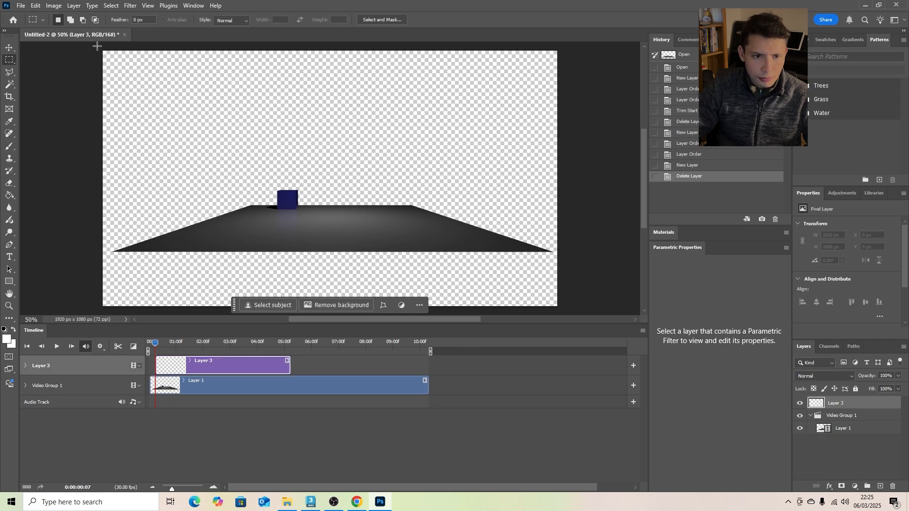
pyautogui.moveTo(105, 47); pyautogui.dragTo(475, 194)
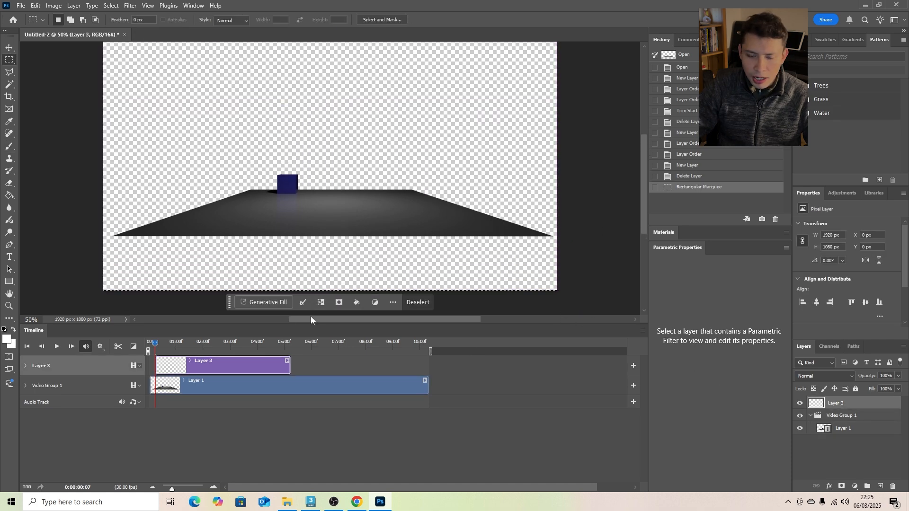
pyautogui.click(263, 302)
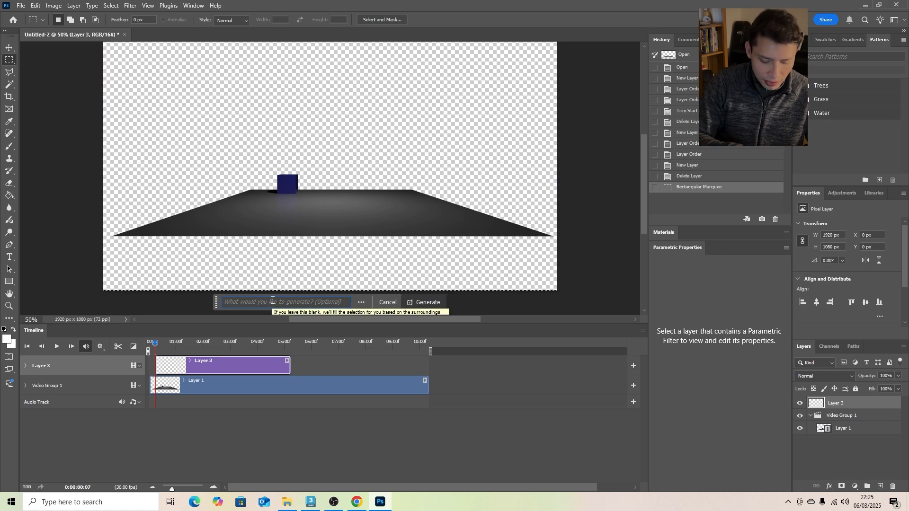
pyautogui.write('forest')
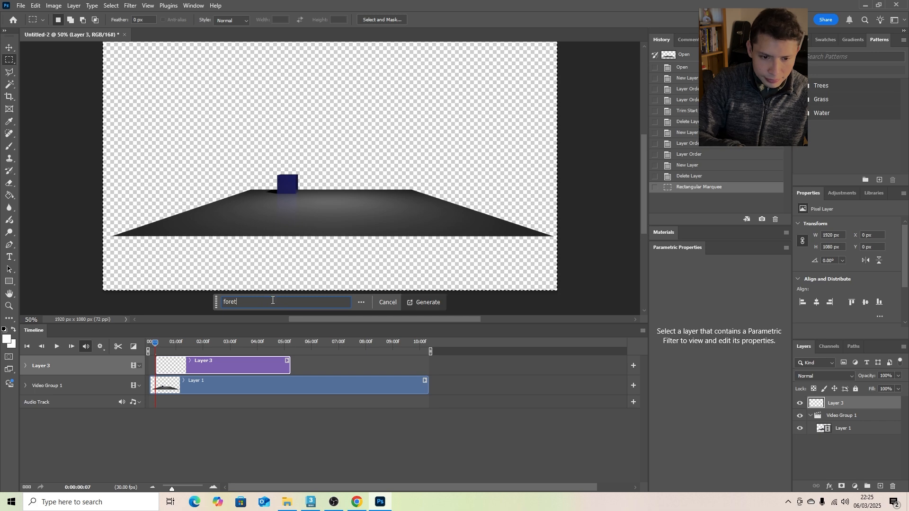
pyautogui.press('Return')
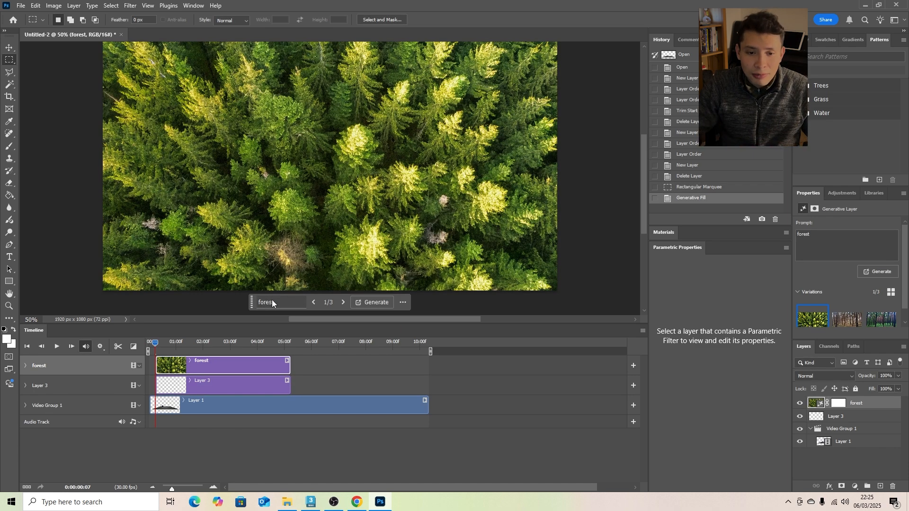
# - Choose the third generated forest variation and move the forest layer below Video Group 1
pyautogui.scroll(1, 272, 300)
pyautogui.click(342, 303)
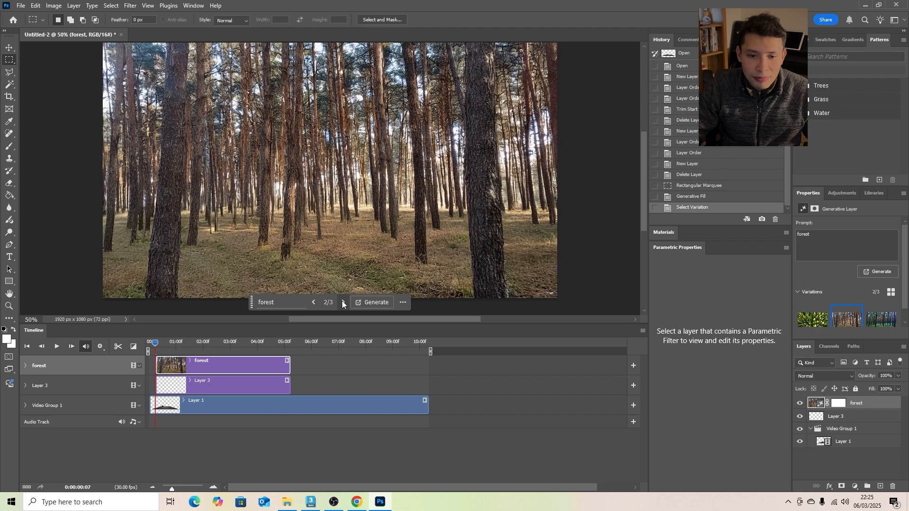
pyautogui.click(343, 303)
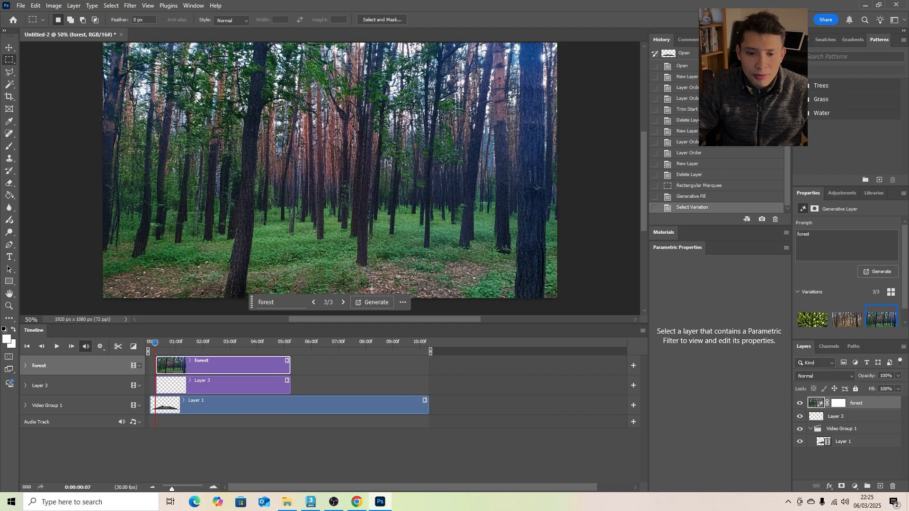
pyautogui.moveTo(856, 404)
pyautogui.mouseDown()
pyautogui.moveTo(846, 452)
pyautogui.moveTo(845, 407)
pyautogui.mouseUp()
pyautogui.moveTo(193, 370); pyautogui.dragTo(188, 432)
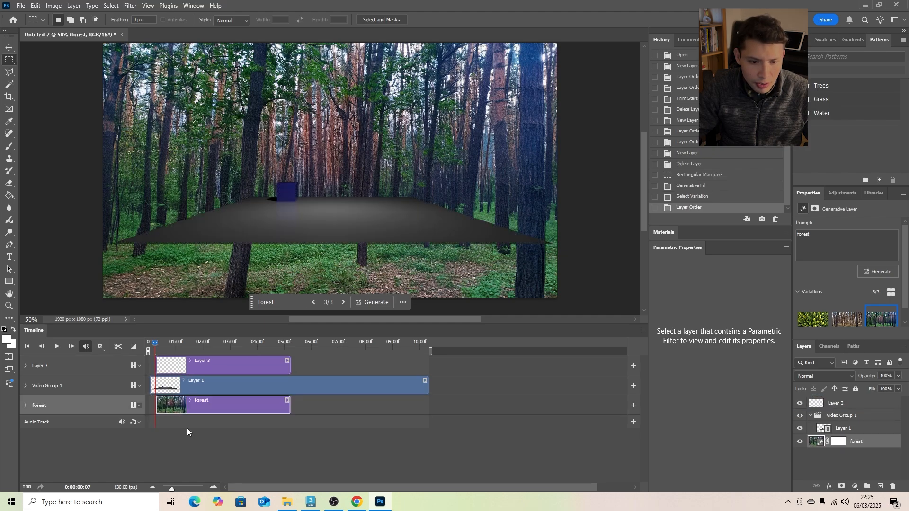
# - Delete the empty Layer 3 above Video Group 1
pyautogui.click(226, 422)
pyautogui.click(232, 371)
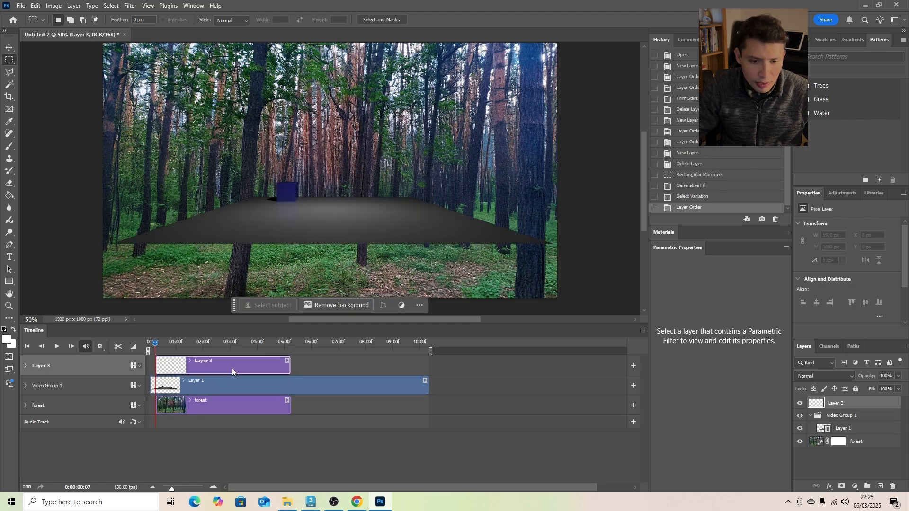
pyautogui.click(893, 487)
pyautogui.click(406, 186)
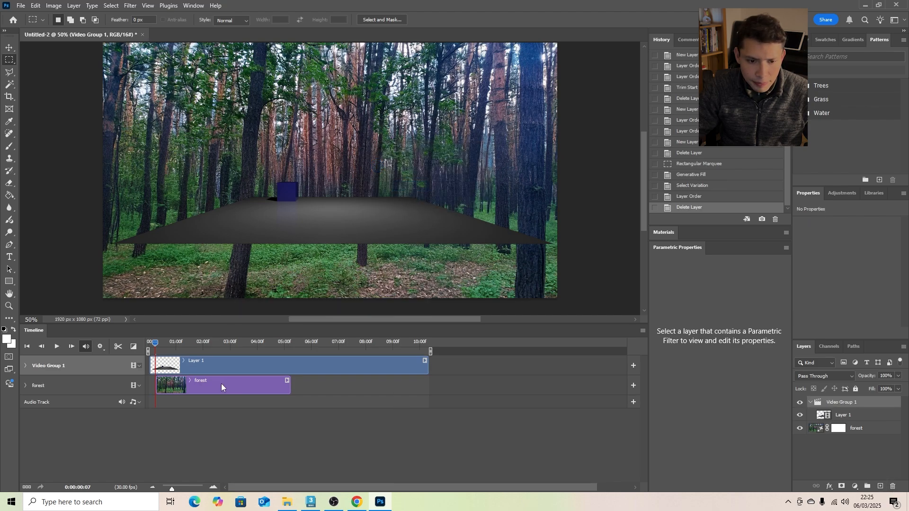
# - Align the forest clip's start and end with the Layer 1 clip and preview the beginning of the composite
pyautogui.moveTo(221, 388); pyautogui.dragTo(202, 388)
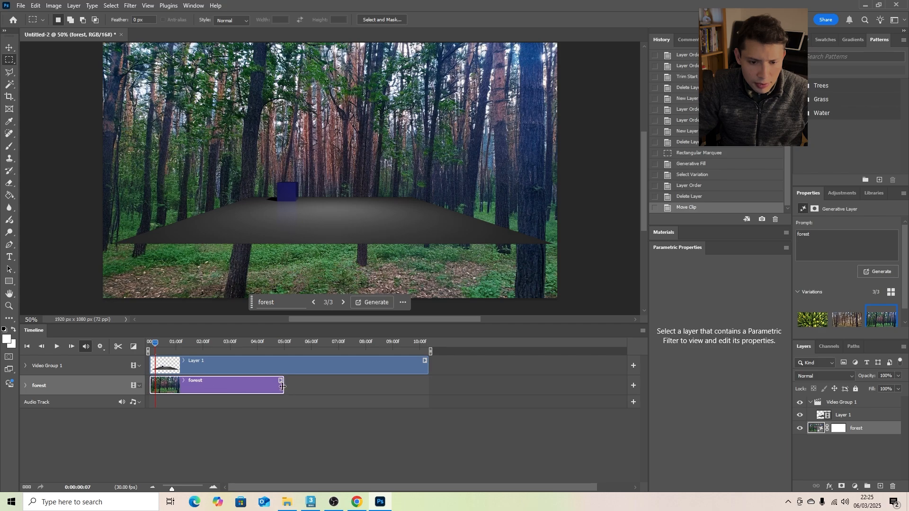
pyautogui.moveTo(282, 386); pyautogui.dragTo(428, 386)
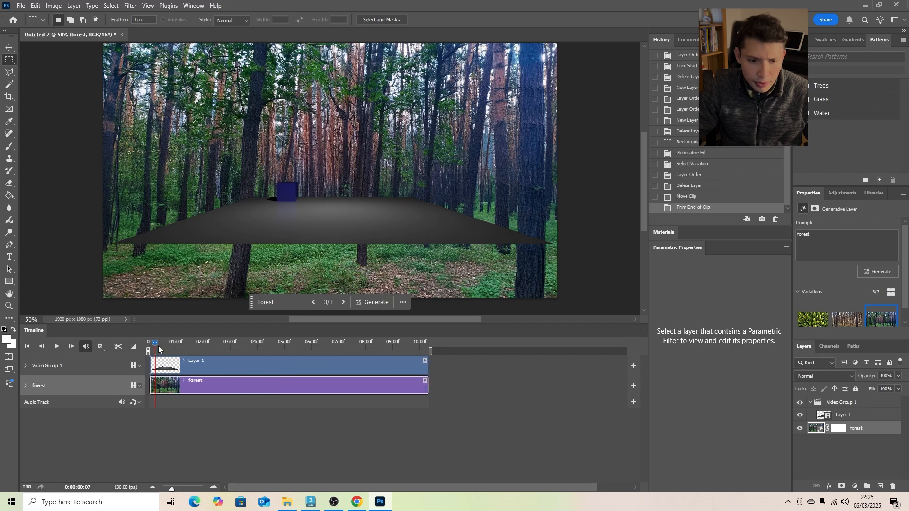
pyautogui.click(57, 347)
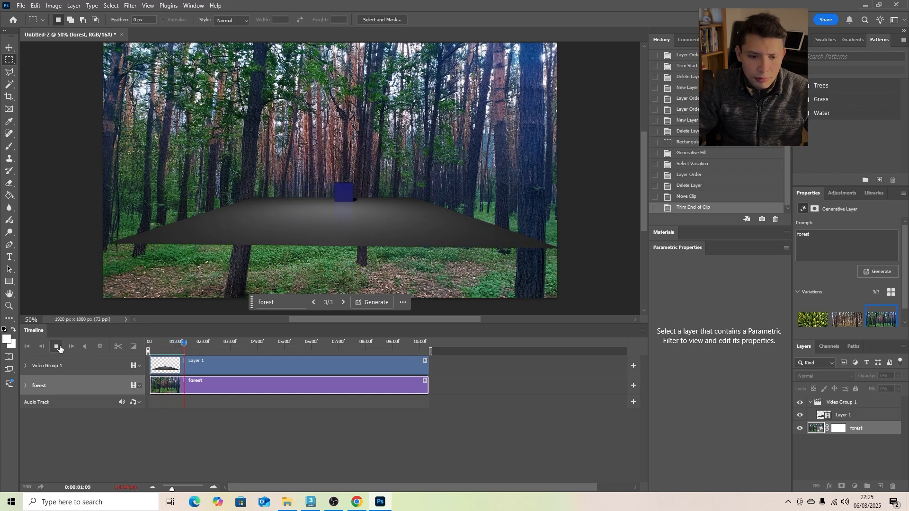
pyautogui.click(58, 347)
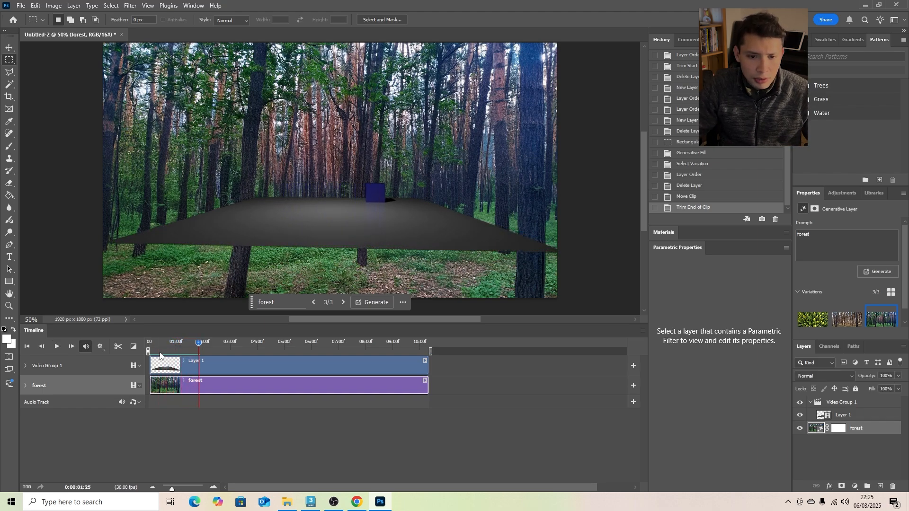
pyautogui.moveTo(195, 345); pyautogui.dragTo(120, 341)
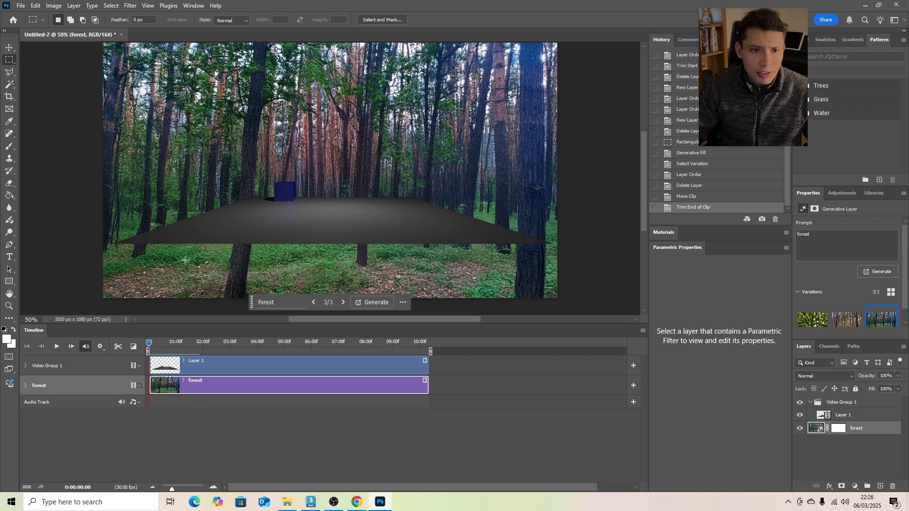
# - Open the Render Video export settings and browse to the Frames folder on the Desktop for the output location
pyautogui.click(22, 6)
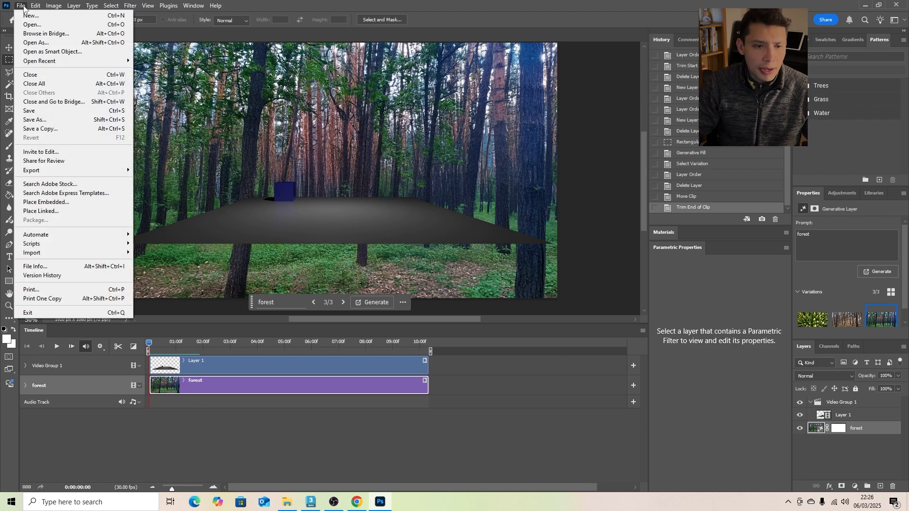
pyautogui.moveTo(41, 170)
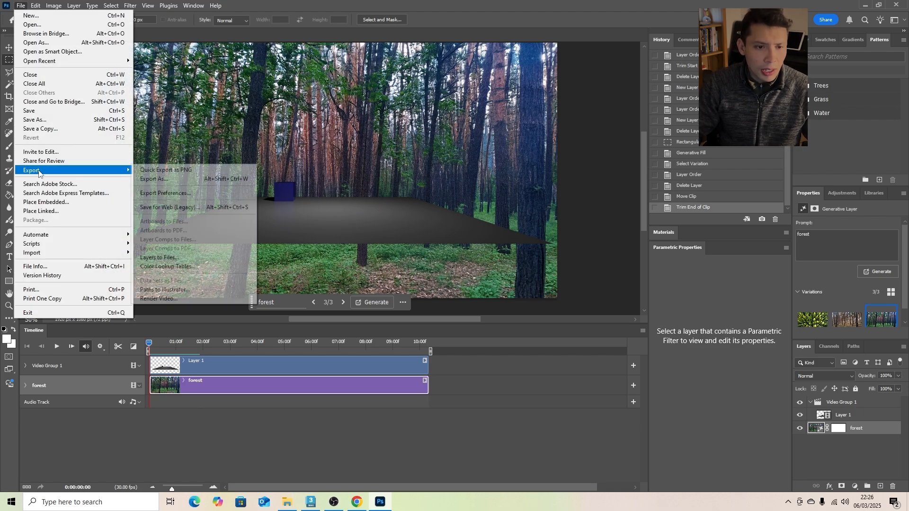
pyautogui.click(205, 299)
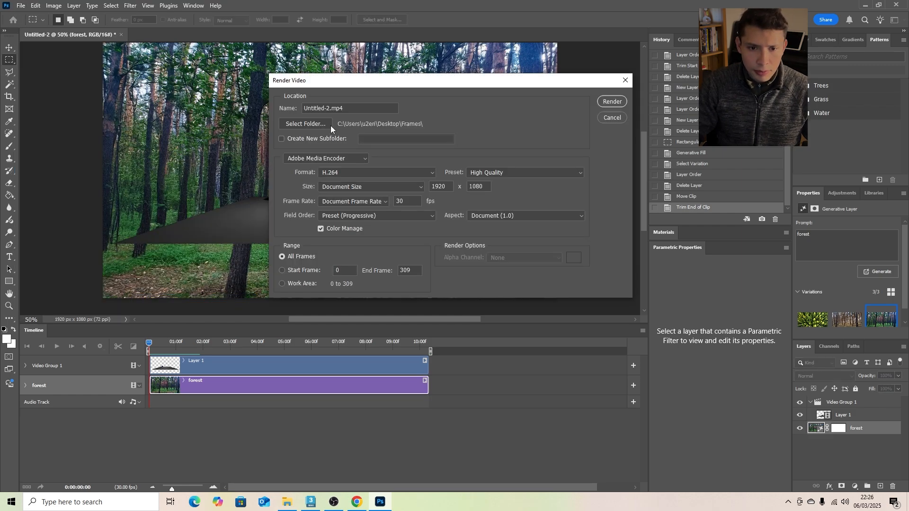
pyautogui.click(305, 123)
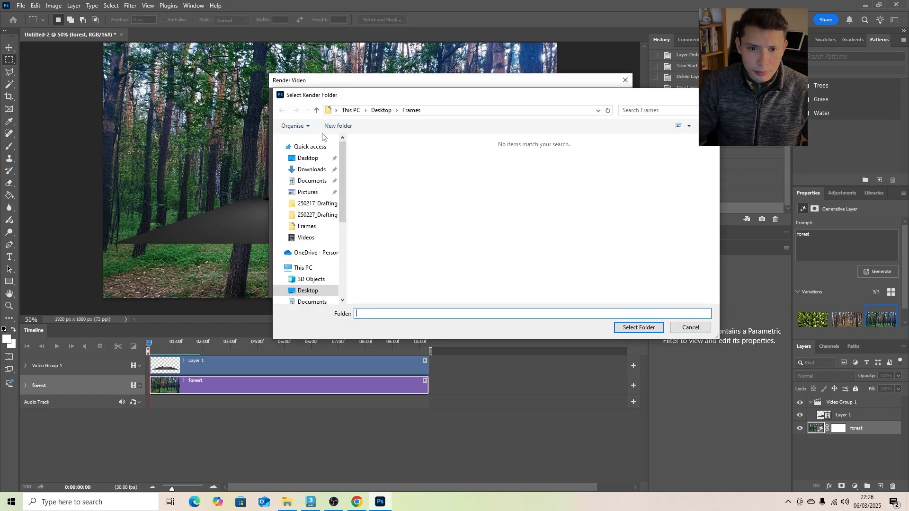
pyautogui.click(313, 159)
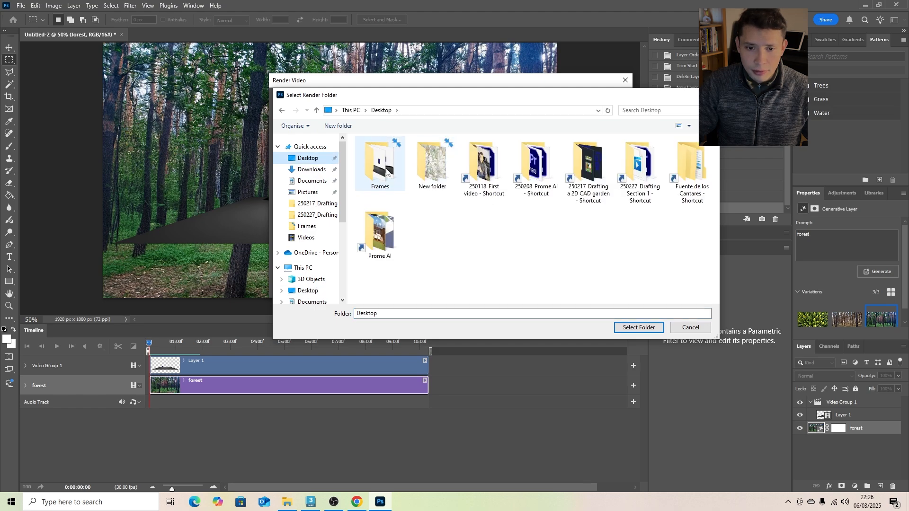
pyautogui.doubleClick(385, 169)
# - Create a folder named "Video" inside Frames, set it as the output folder, and render Untitled-2.mp4
pyautogui.click(338, 126)
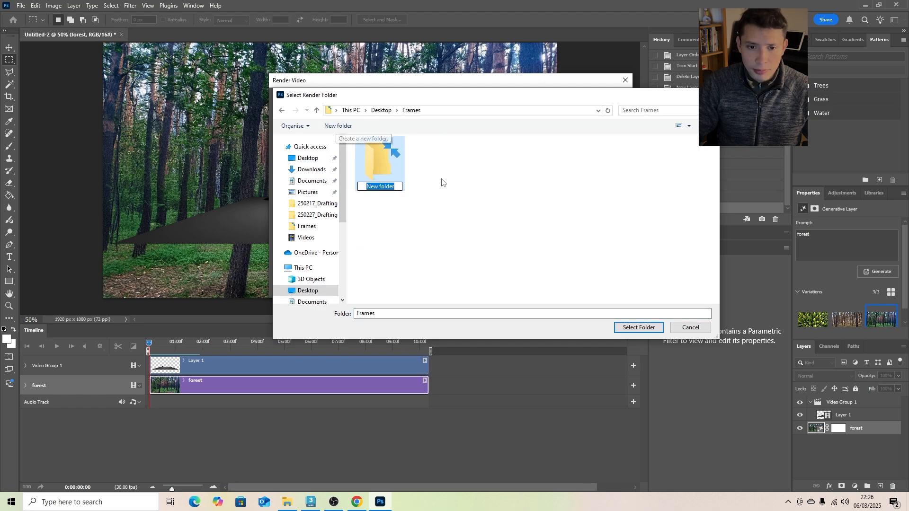
pyautogui.write('V')
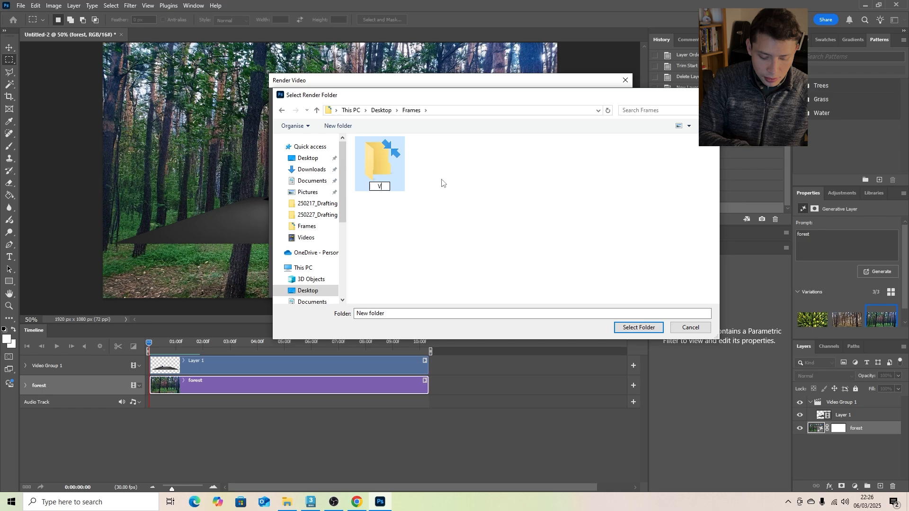
pyautogui.write('ide')
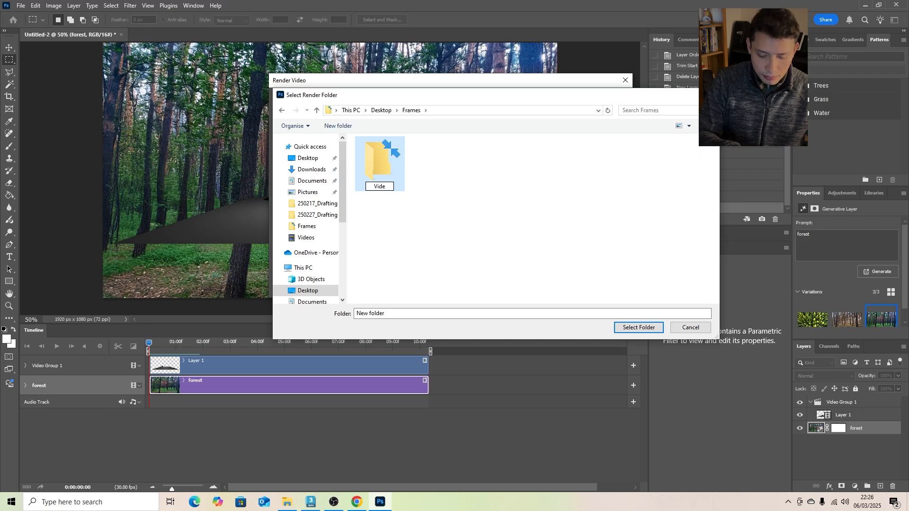
pyautogui.write('o')
pyautogui.press('Return')
pyautogui.doubleClick(380, 164)
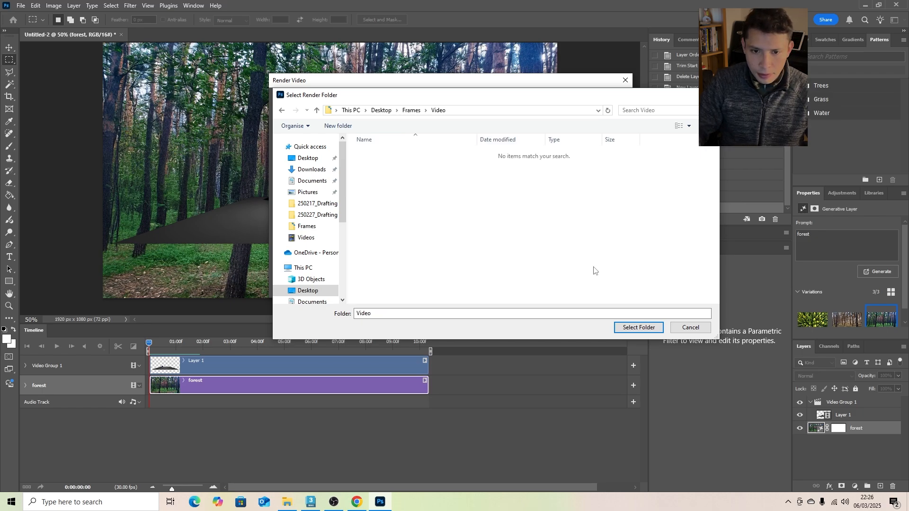
pyautogui.click(648, 329)
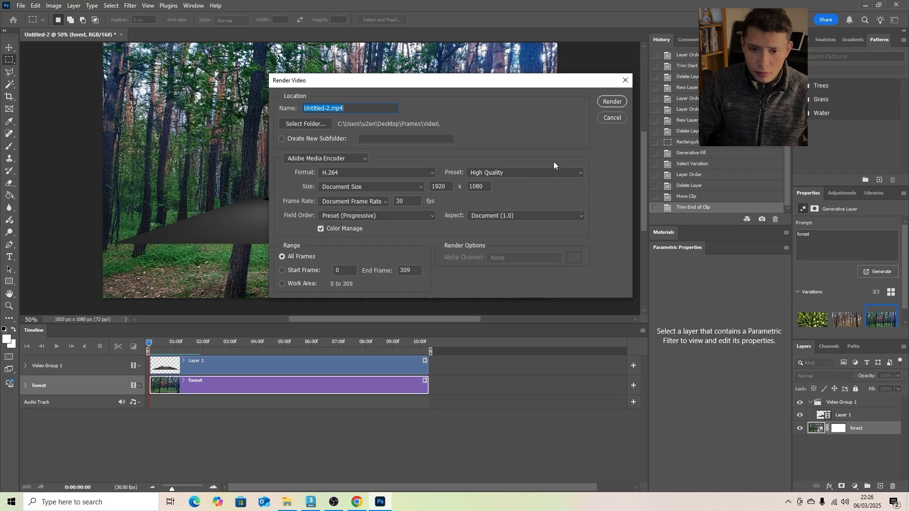
pyautogui.click(611, 101)
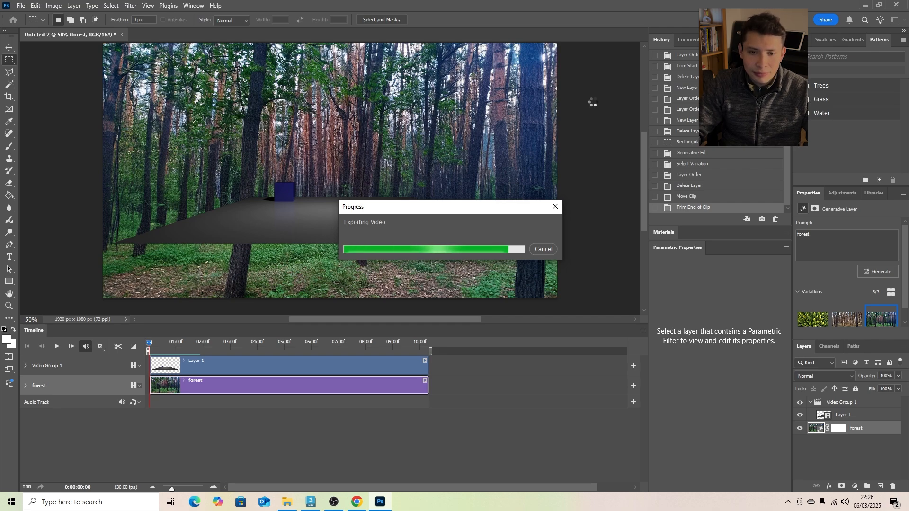
# - Switch to File Explorer, open the Video folder inside Frames, and play the exported Untitled-2.mp4
pyautogui.click(294, 501)
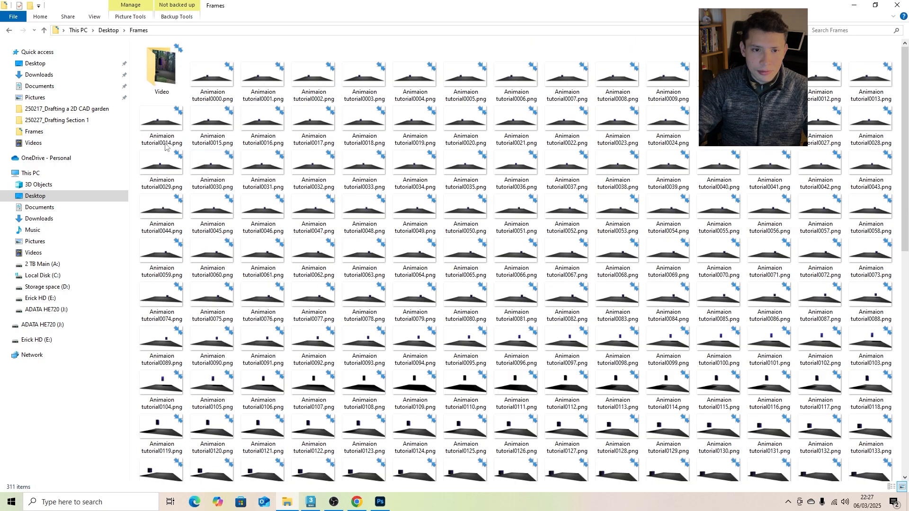
pyautogui.doubleClick(161, 71)
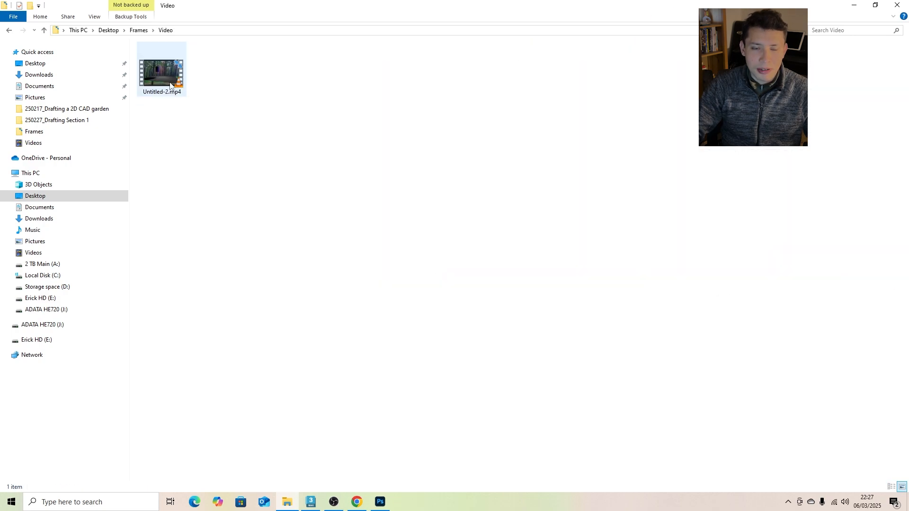
pyautogui.doubleClick(171, 84)
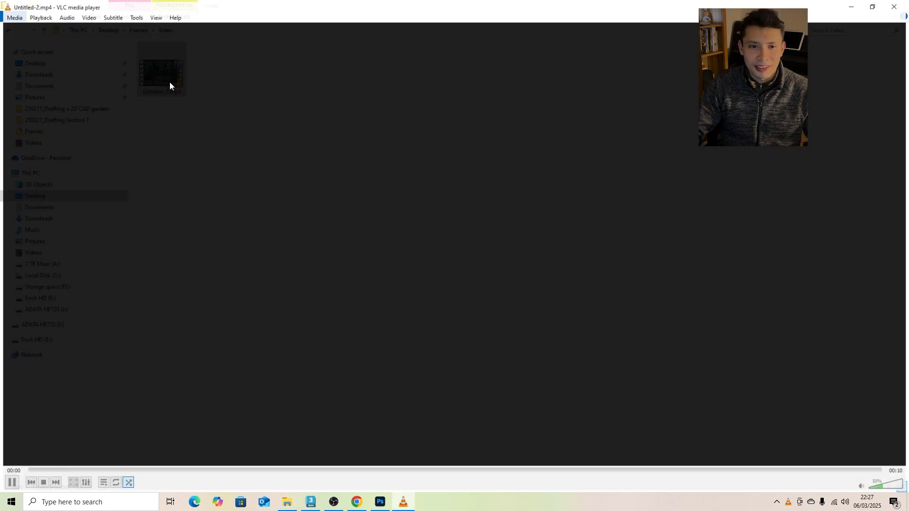